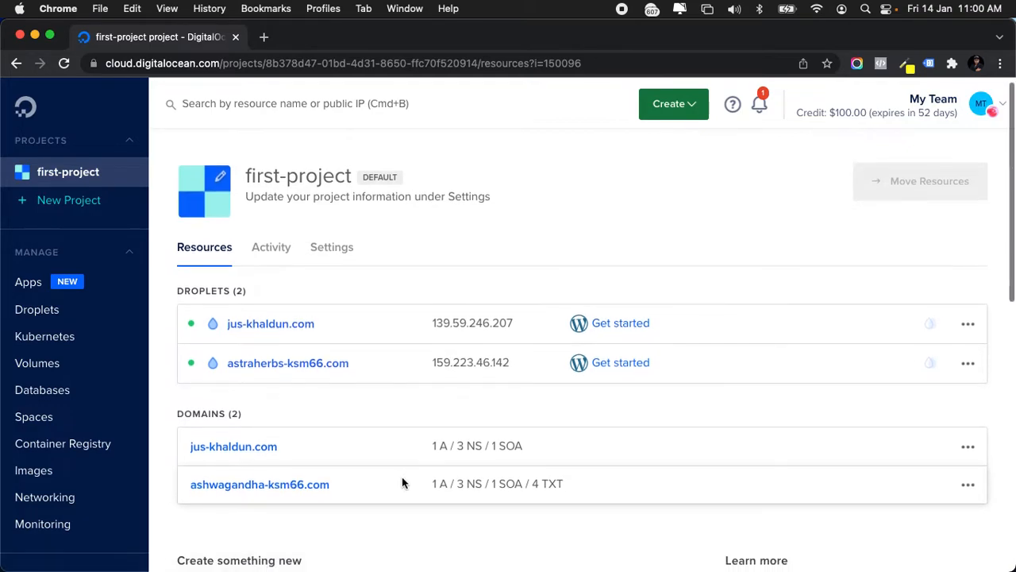
# Open the ashwagandha-ksm66.com domain and review its A record (159.223.46.142), NS and TXT records.
pyautogui.click(574, 485)
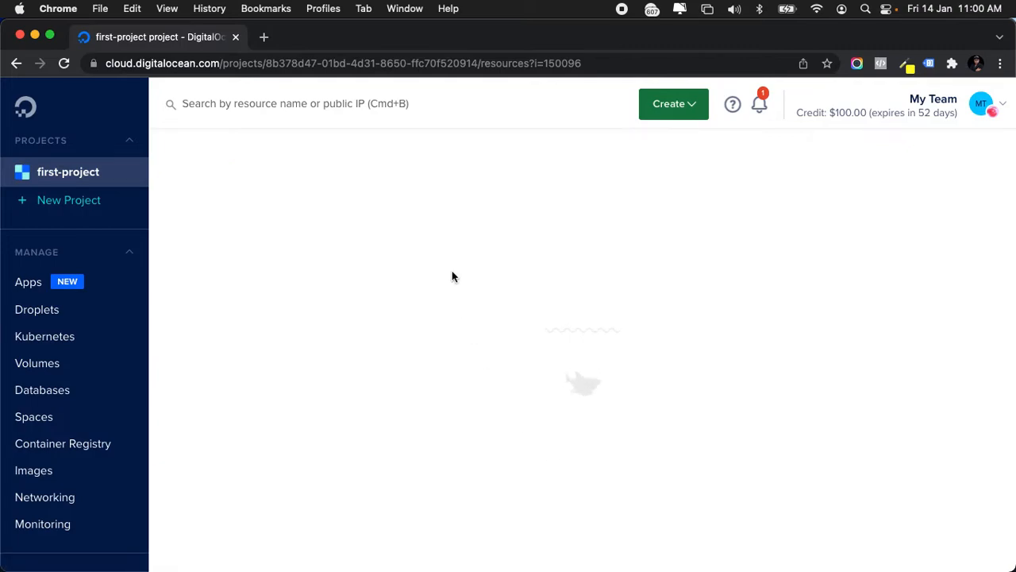
pyautogui.press('super+a')
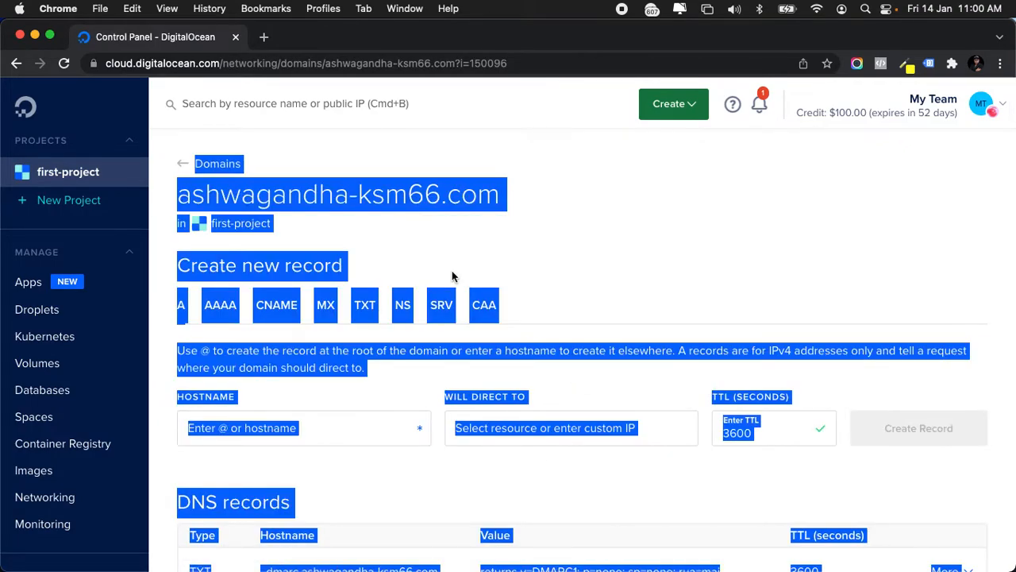
pyautogui.scroll(-2, 421, 357)
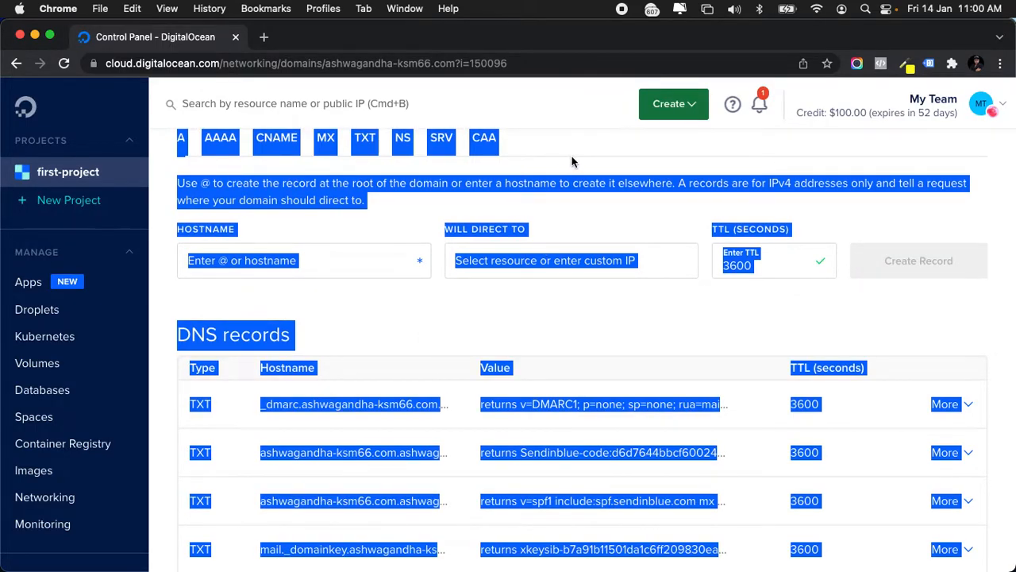
pyautogui.scroll(2, 467, 333)
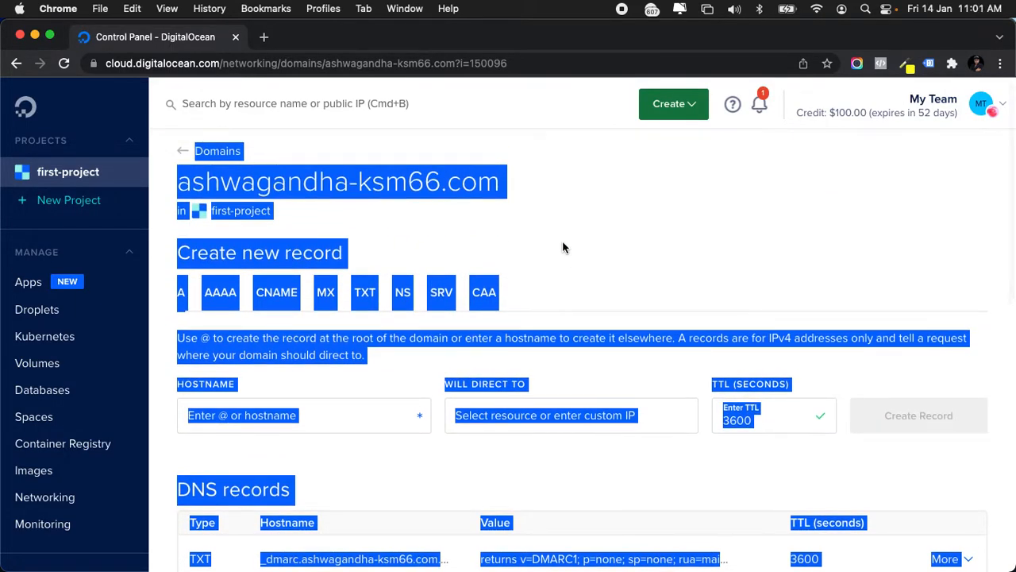
pyautogui.click(563, 248)
pyautogui.scroll(-4, 532, 256)
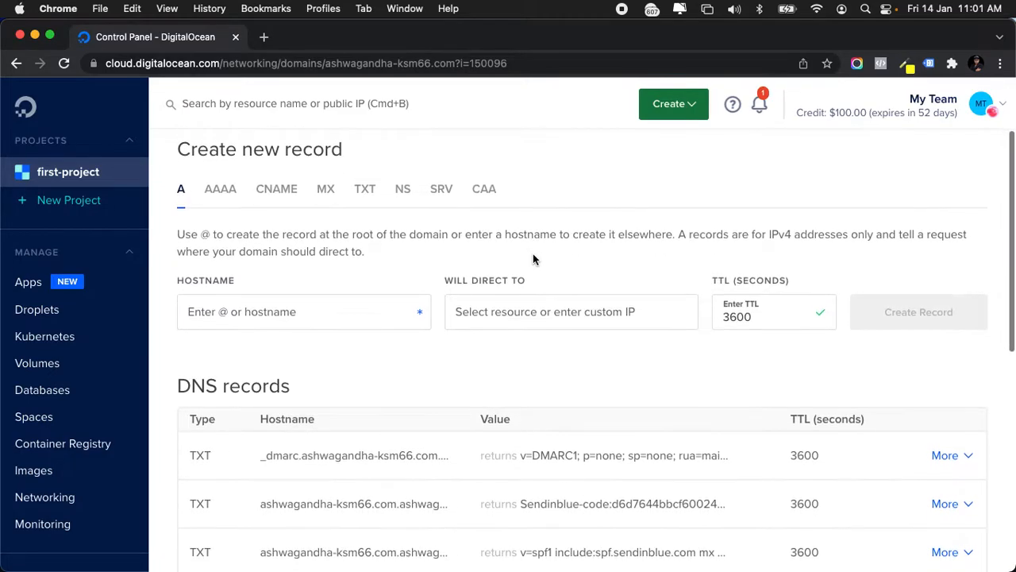
pyautogui.scroll(-1, 442, 286)
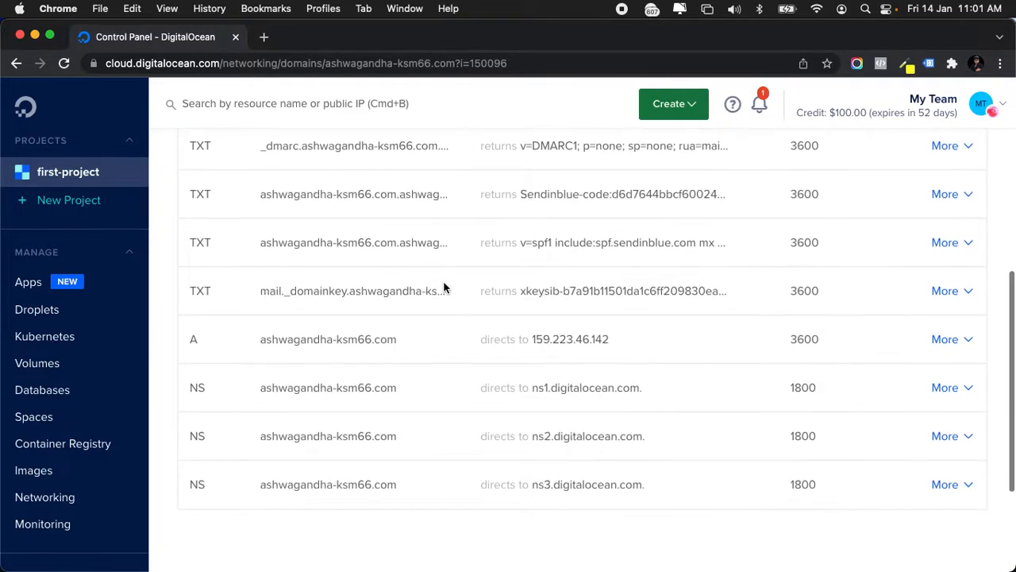
pyautogui.scroll(4, 442, 286)
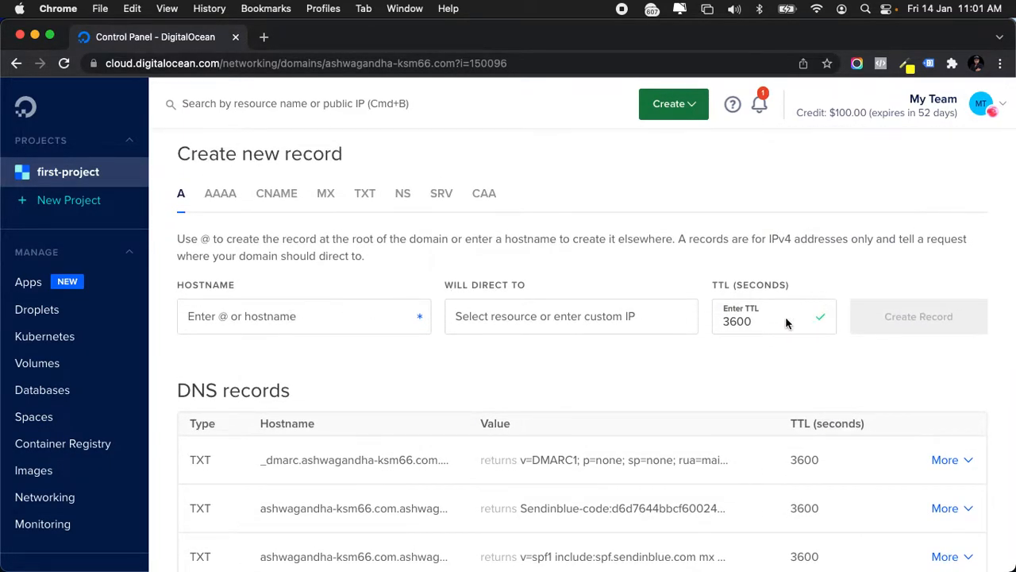
pyautogui.scroll(3, 629, 293)
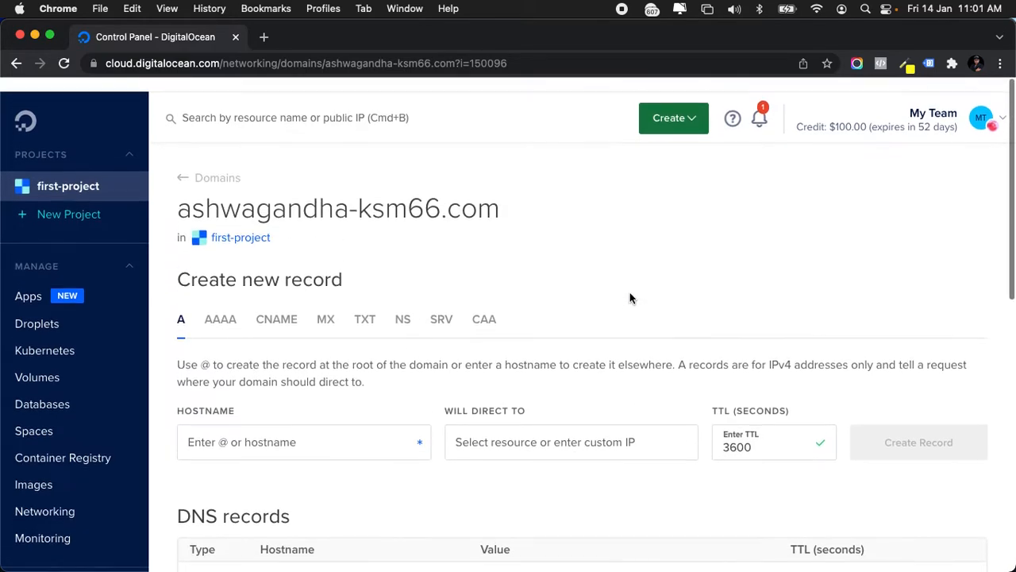
pyautogui.click(181, 163)
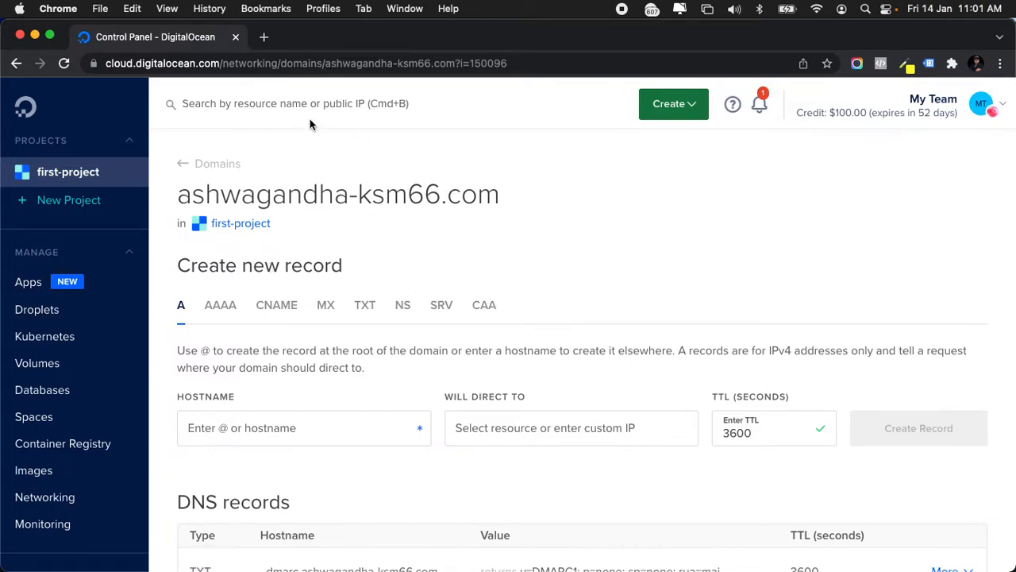
pyautogui.click(32, 110)
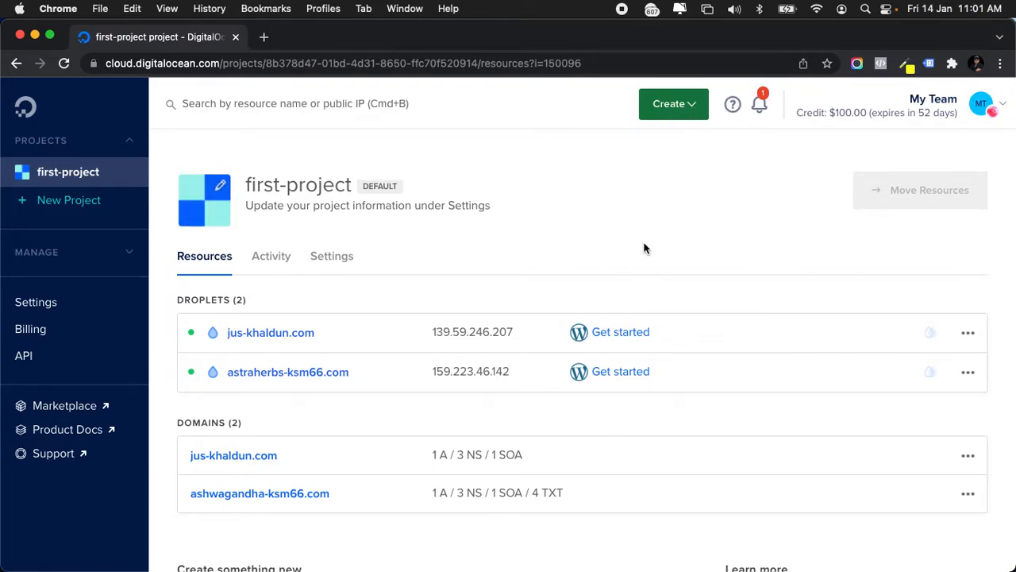
# Back on the first-project overview, open the Create menu of resource types.
pyautogui.rightClick(610, 247)
pyautogui.click(615, 194)
pyautogui.click(686, 107)
pyautogui.scroll(-1, 675, 109)
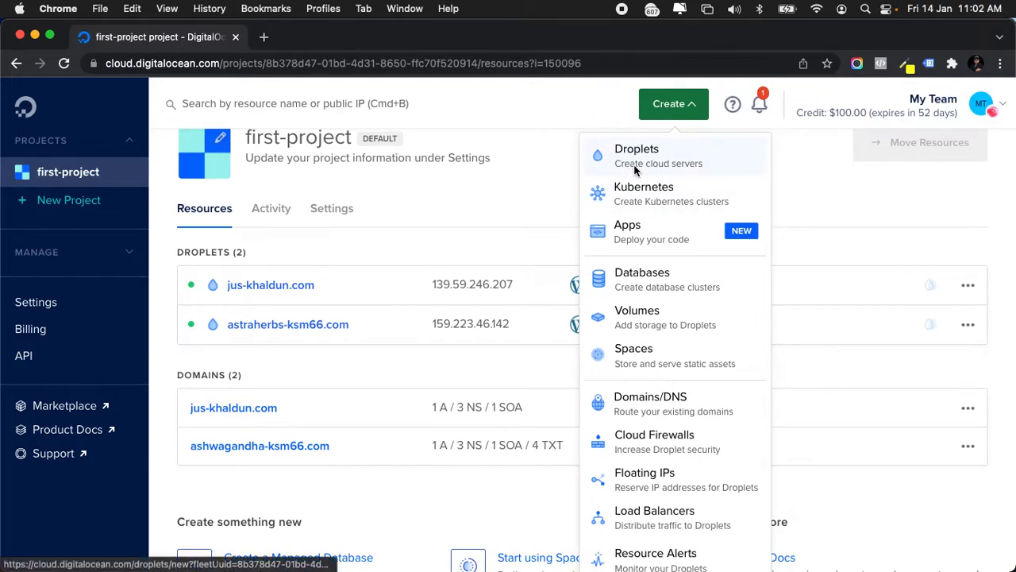
pyautogui.click(65, 64)
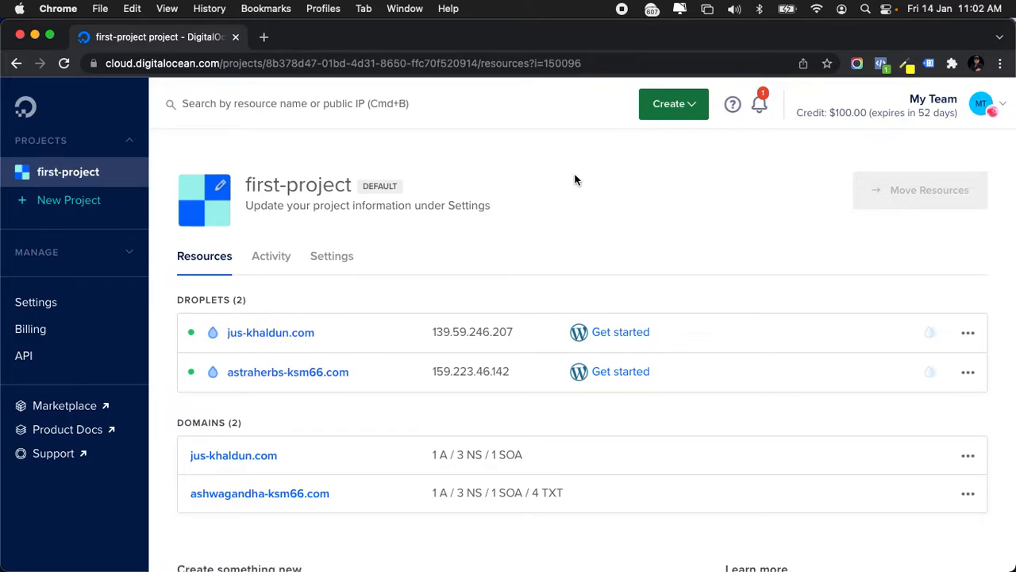
pyautogui.scroll(-3, 575, 176)
pyautogui.scroll(3, 575, 176)
pyautogui.hotkey('ctrl', 'Up')
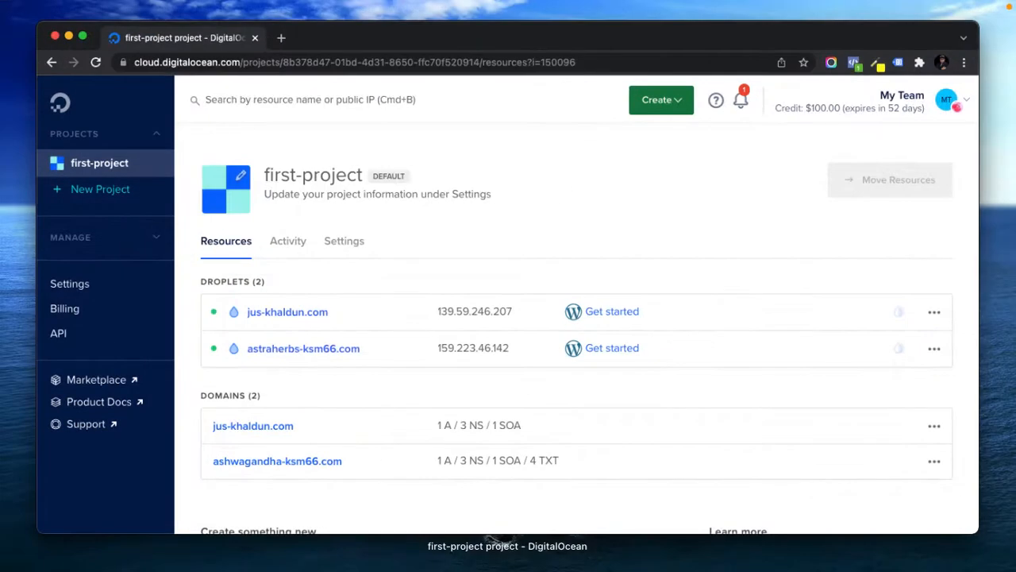
pyautogui.hotkey('ctrl', 'Up')
pyautogui.hotkey('ctrl', 'Up')
pyautogui.hotkey('ctrl', 'Up')
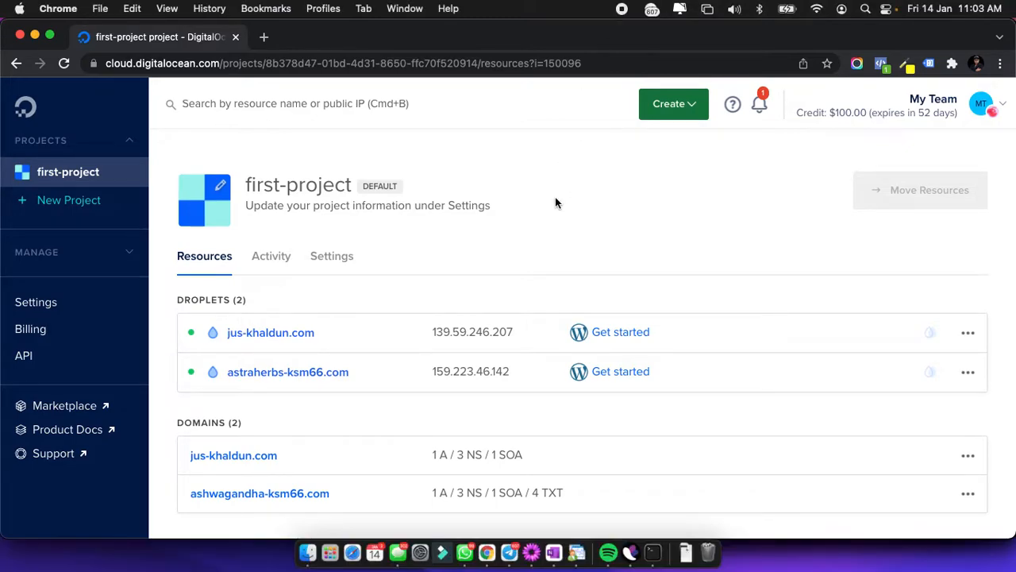
pyautogui.scroll(-3, 555, 197)
pyautogui.scroll(2, 555, 197)
pyautogui.click(675, 106)
pyautogui.scroll(-3, 667, 135)
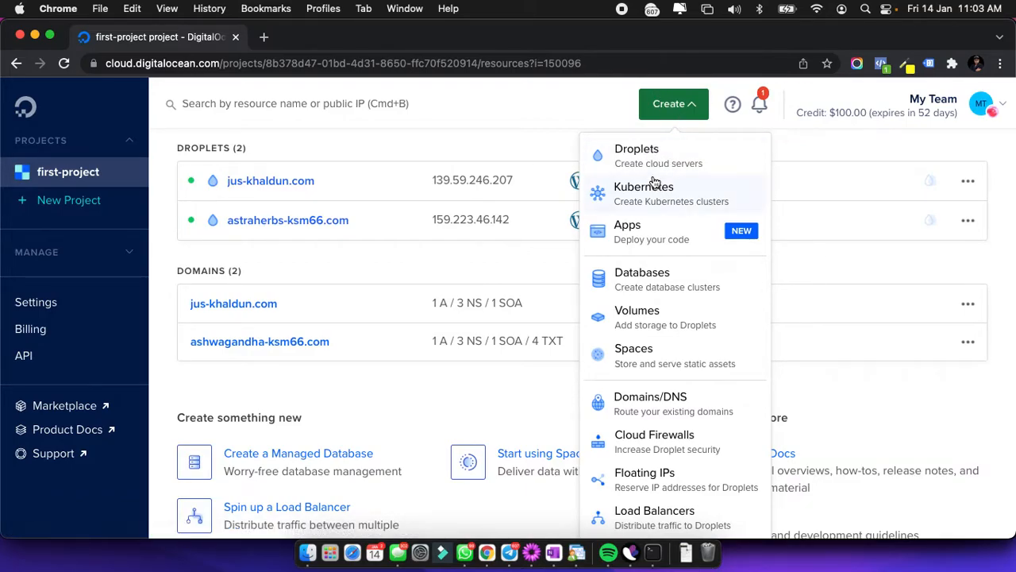
# Start a new droplet and browse the Marketplace images, including WordPress 5.8 on Ubuntu.
pyautogui.click(664, 151)
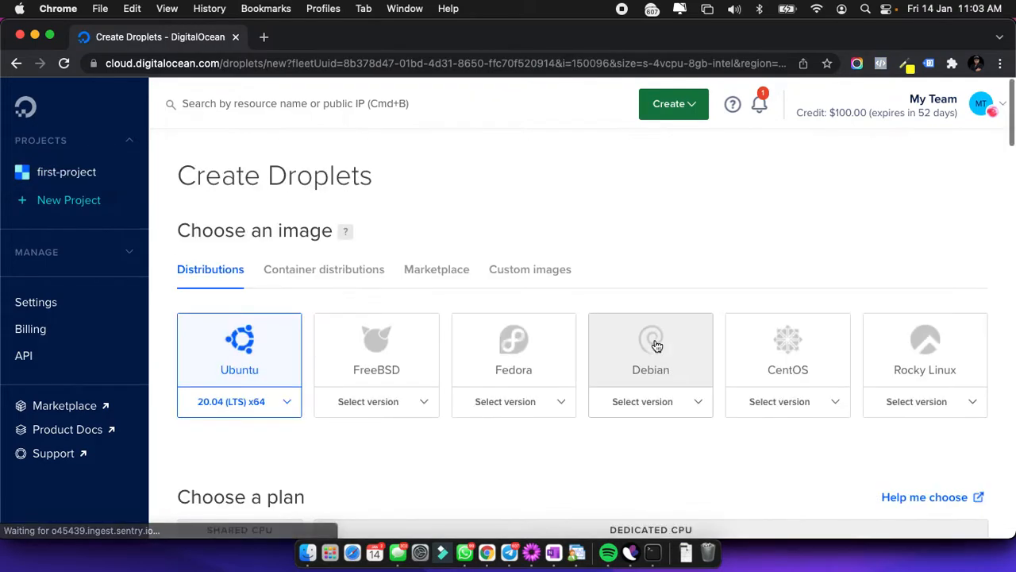
pyautogui.scroll(-4, 622, 386)
pyautogui.scroll(1, 622, 386)
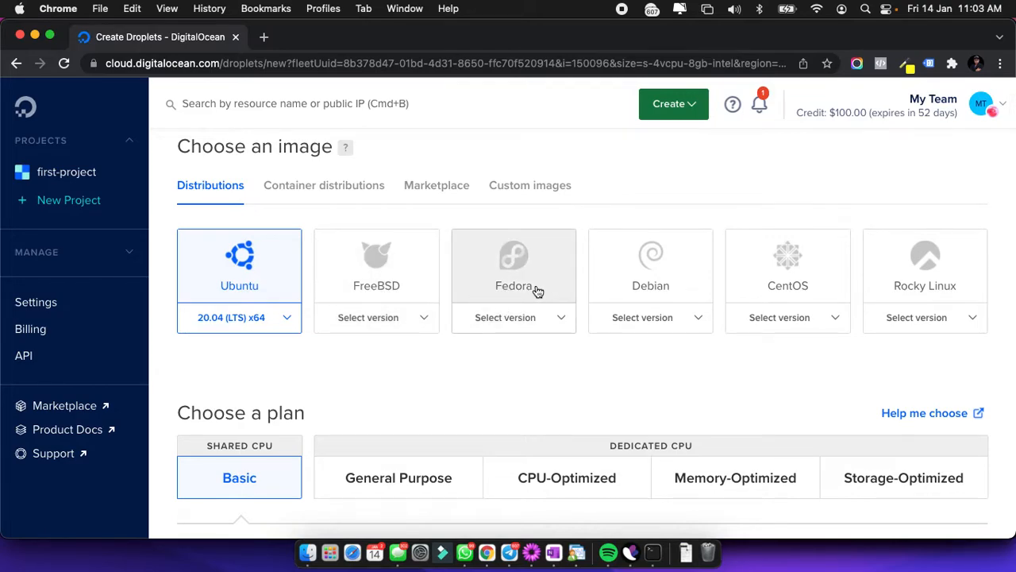
pyautogui.scroll(-1, 585, 345)
pyautogui.scroll(-5, 585, 345)
pyautogui.scroll(-5, 585, 340)
pyautogui.scroll(12, 577, 344)
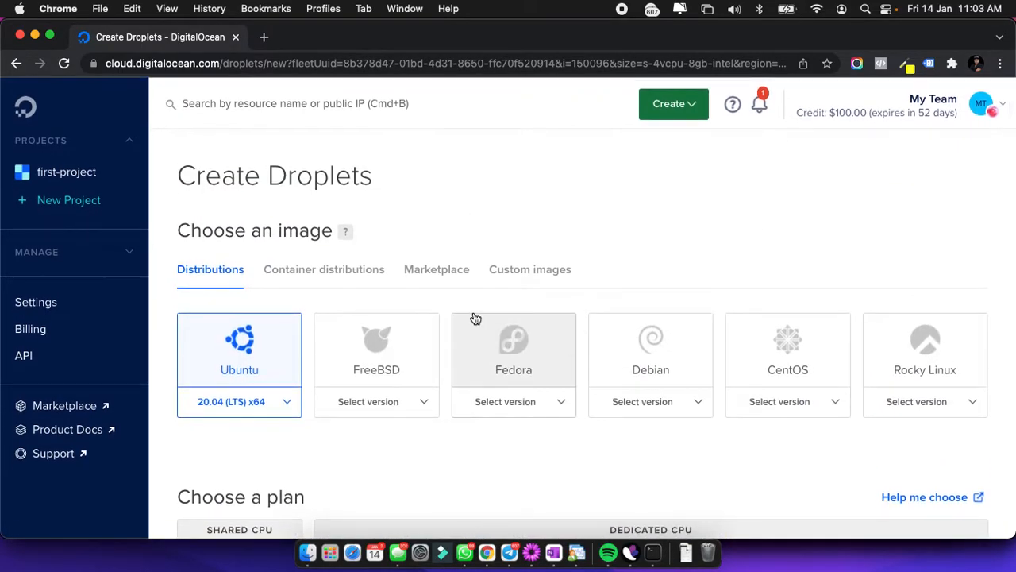
pyautogui.click(421, 273)
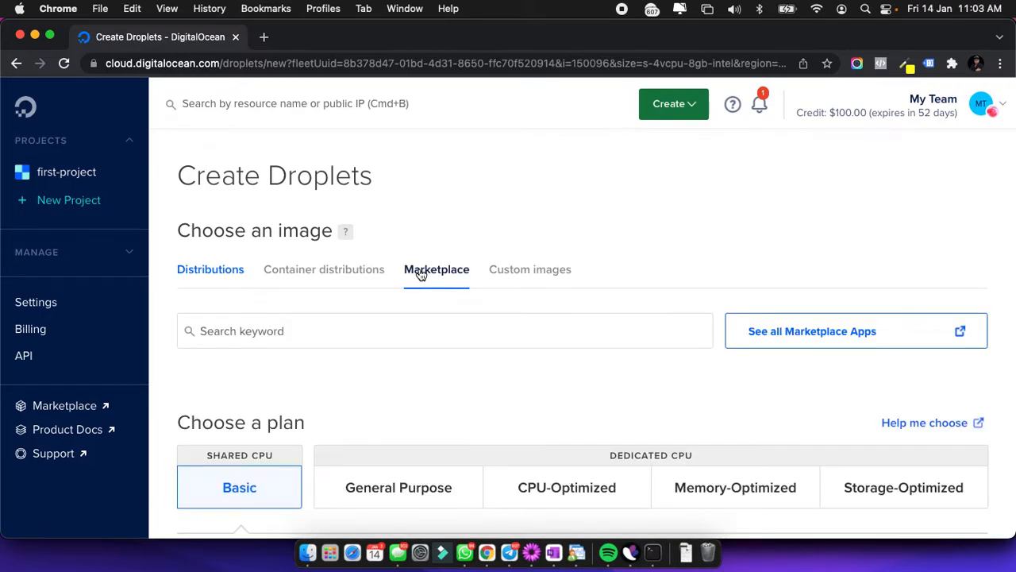
pyautogui.scroll(-1, 424, 350)
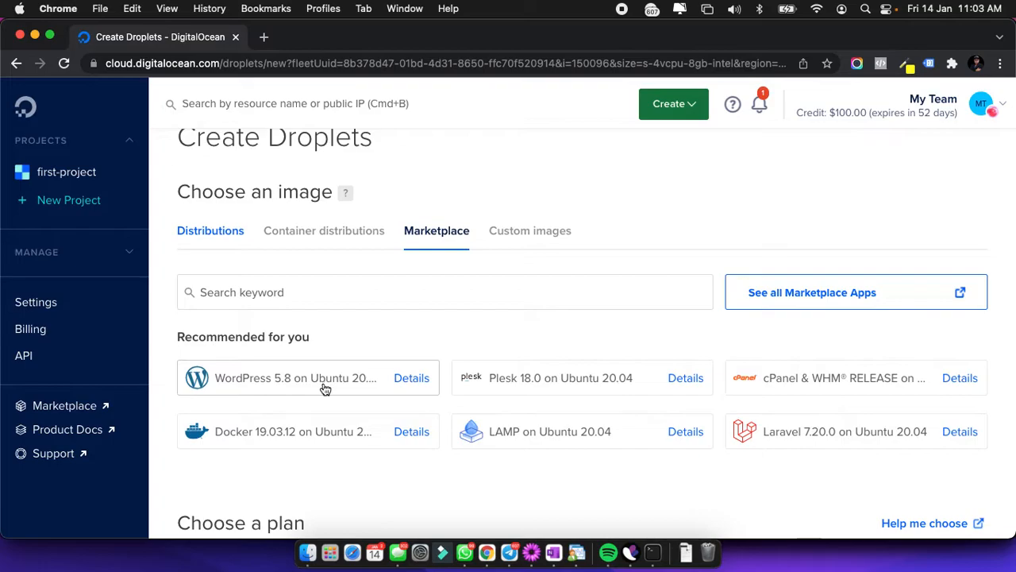
# Pick the WordPress 5.8 on Ubuntu image, read its included software, then close the details panel.
pyautogui.click(411, 378)
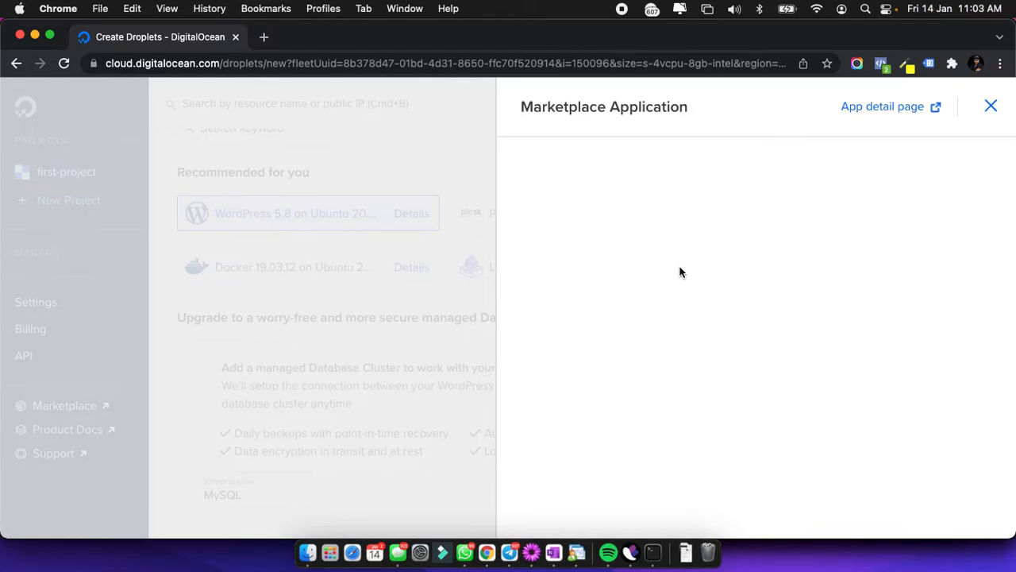
pyautogui.scroll(-2, 655, 282)
pyautogui.scroll(-2, 648, 273)
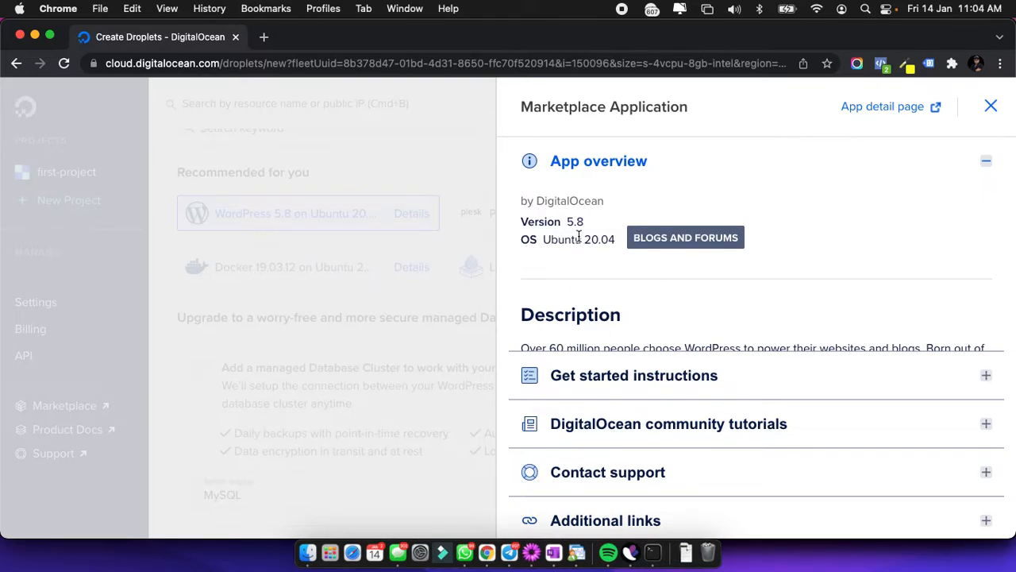
pyautogui.scroll(-8, 617, 243)
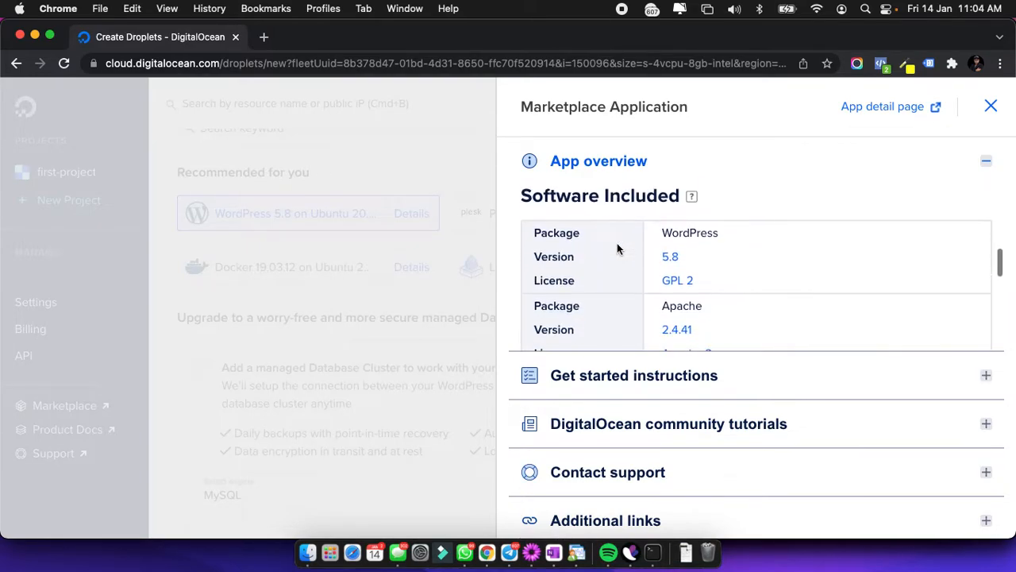
pyautogui.scroll(4, 617, 243)
pyautogui.scroll(-2, 617, 243)
pyautogui.scroll(-2, 683, 275)
pyautogui.scroll(-5, 667, 271)
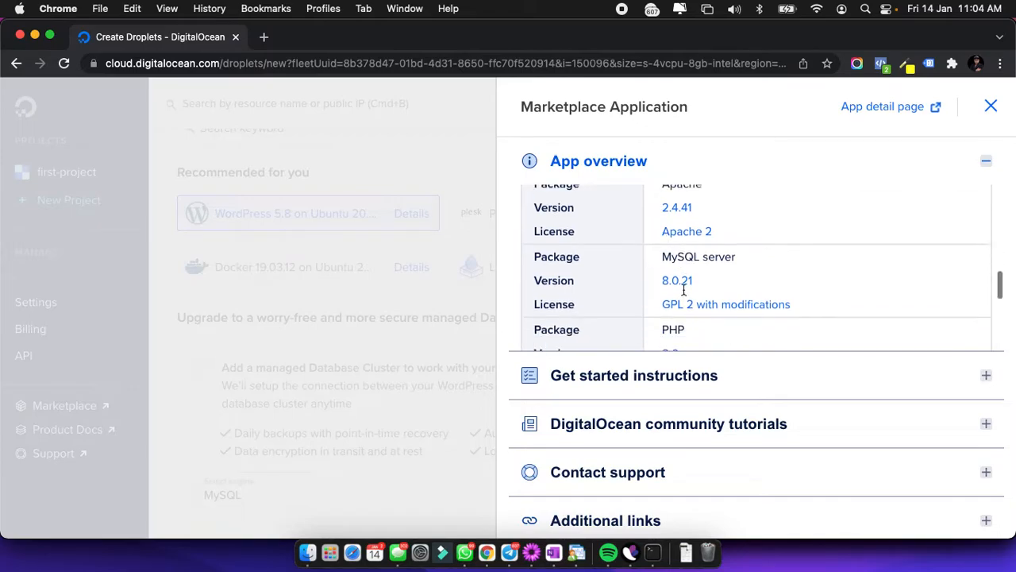
pyautogui.scroll(-4, 691, 291)
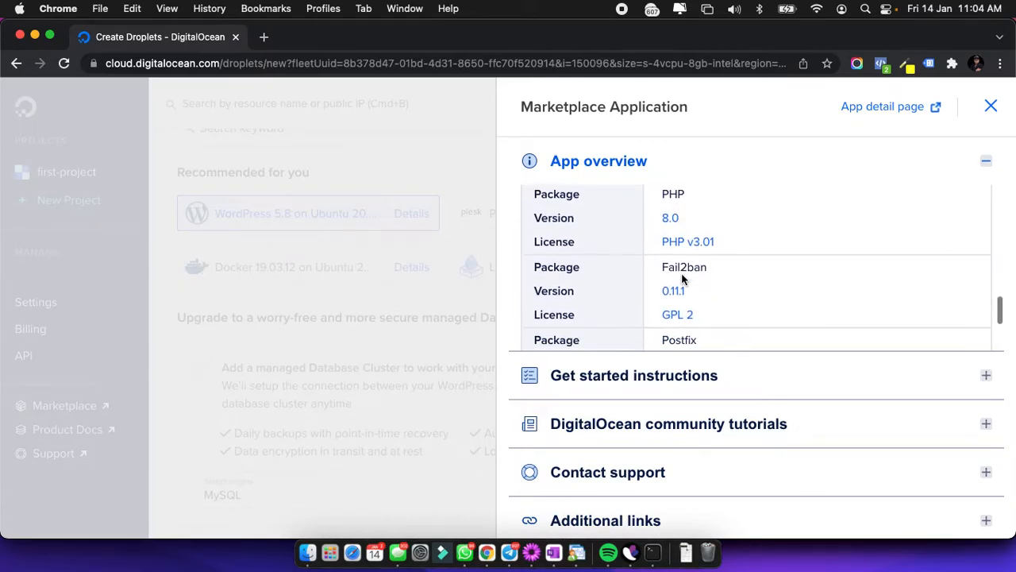
pyautogui.scroll(-3, 698, 291)
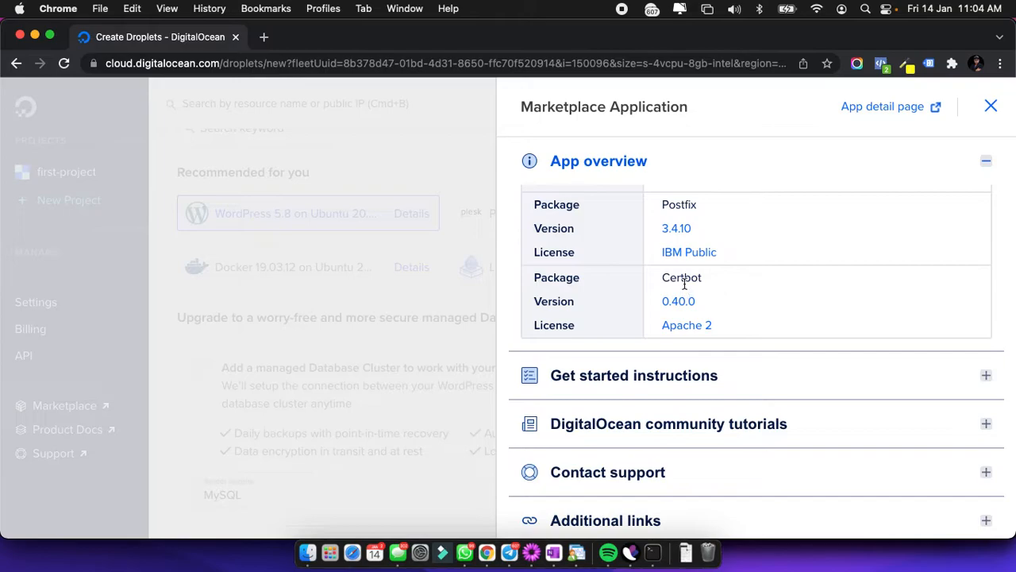
pyautogui.scroll(3, 685, 283)
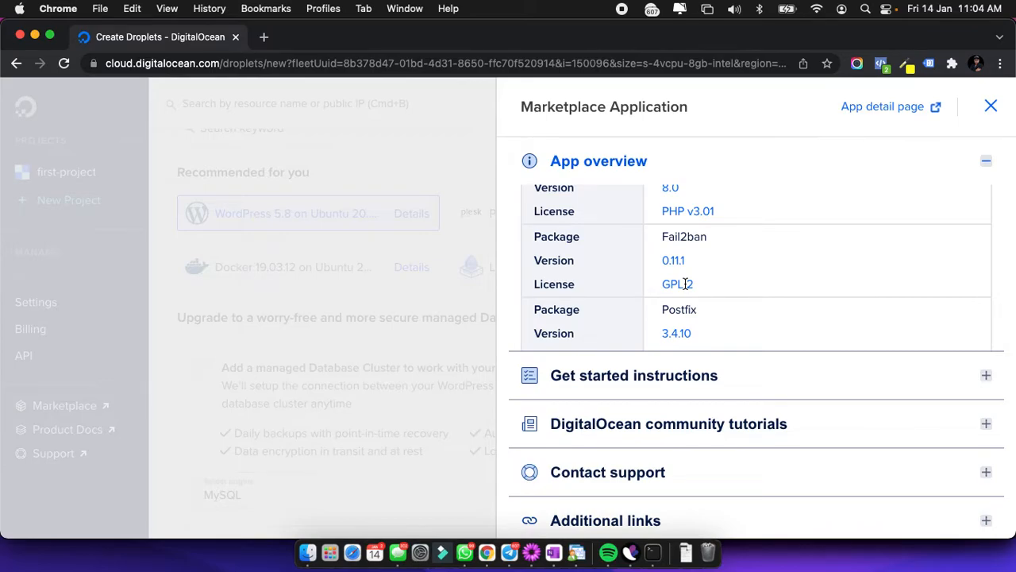
pyautogui.scroll(-1, 685, 283)
pyautogui.scroll(1, 684, 283)
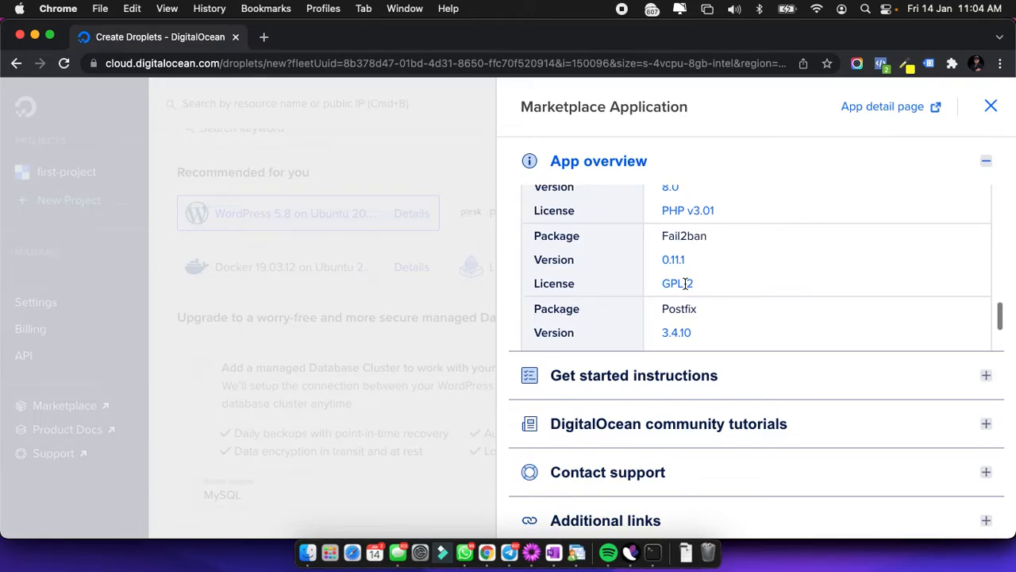
pyautogui.scroll(5, 685, 284)
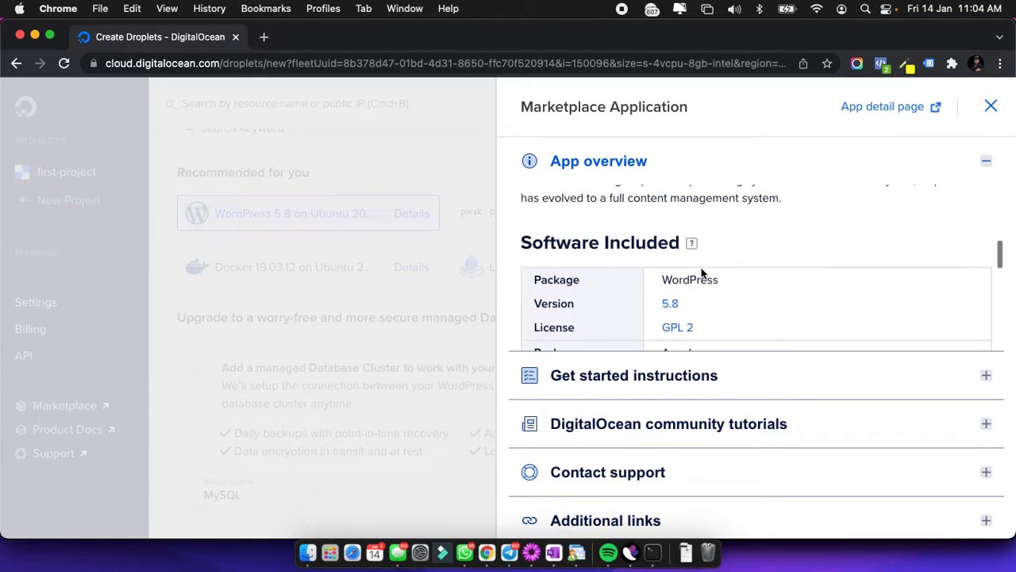
pyautogui.click(991, 107)
pyautogui.scroll(3, 685, 227)
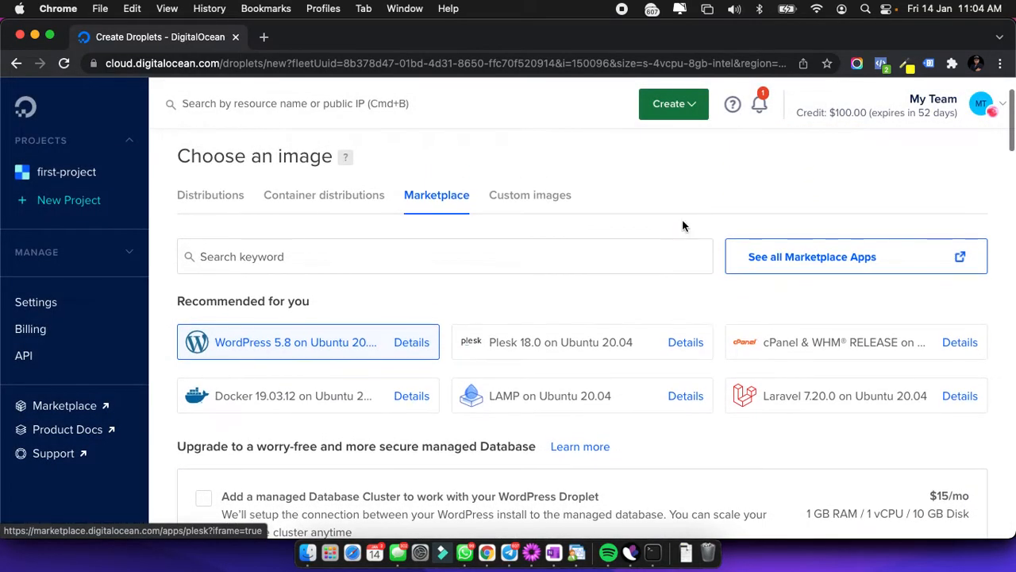
pyautogui.scroll(-2, 324, 339)
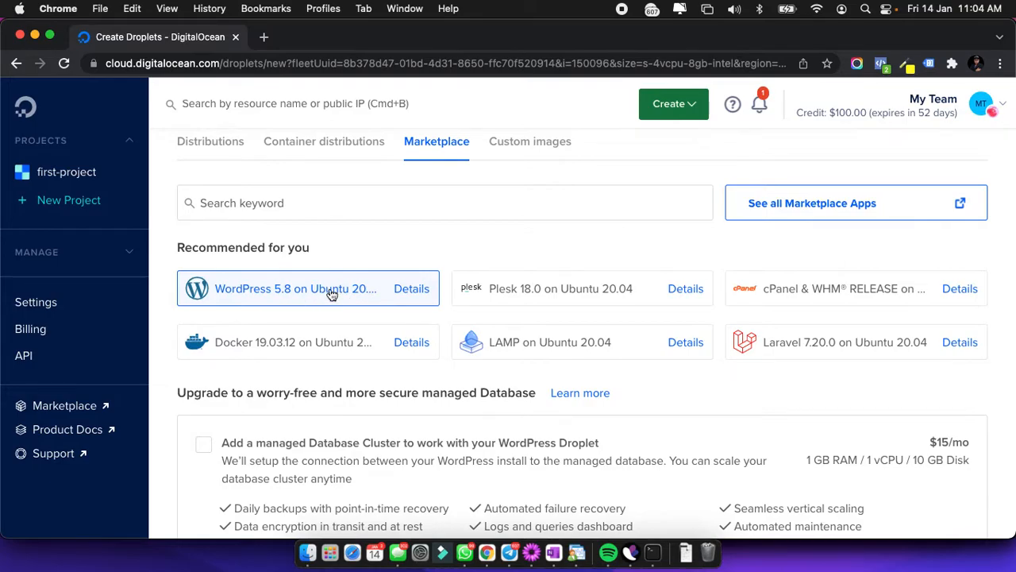
pyautogui.scroll(-3, 332, 294)
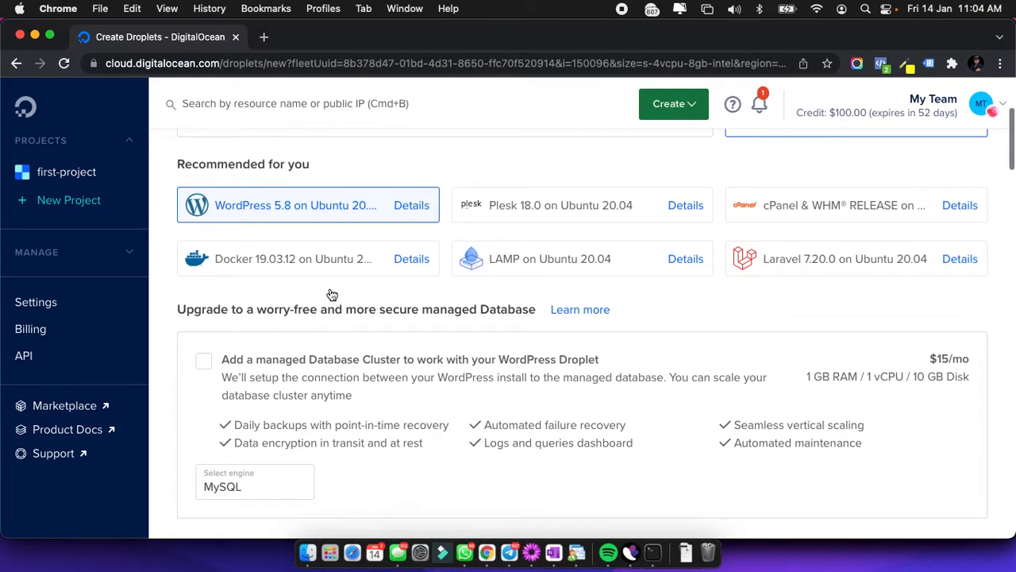
pyautogui.scroll(1, 332, 294)
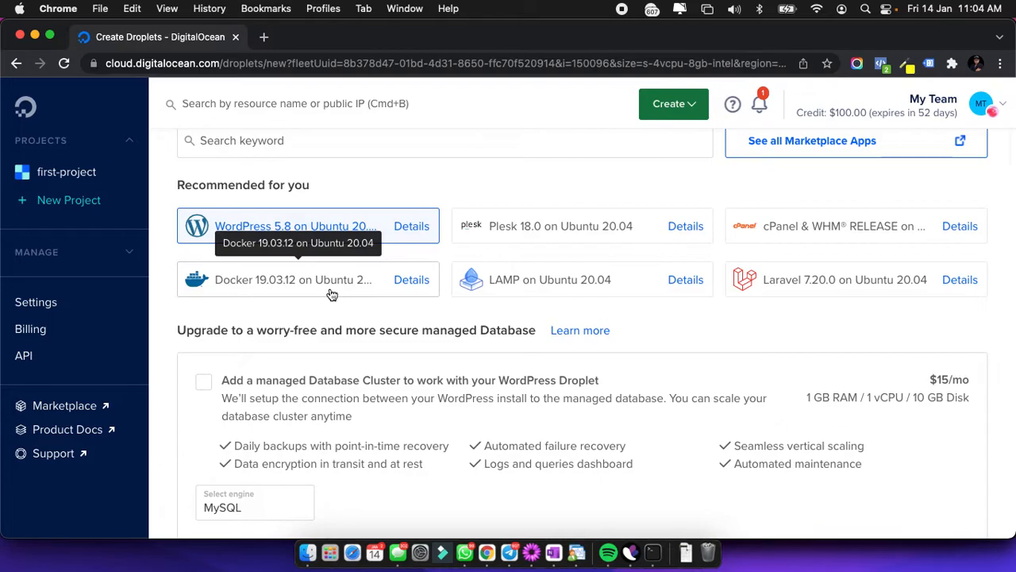
pyautogui.scroll(1, 329, 292)
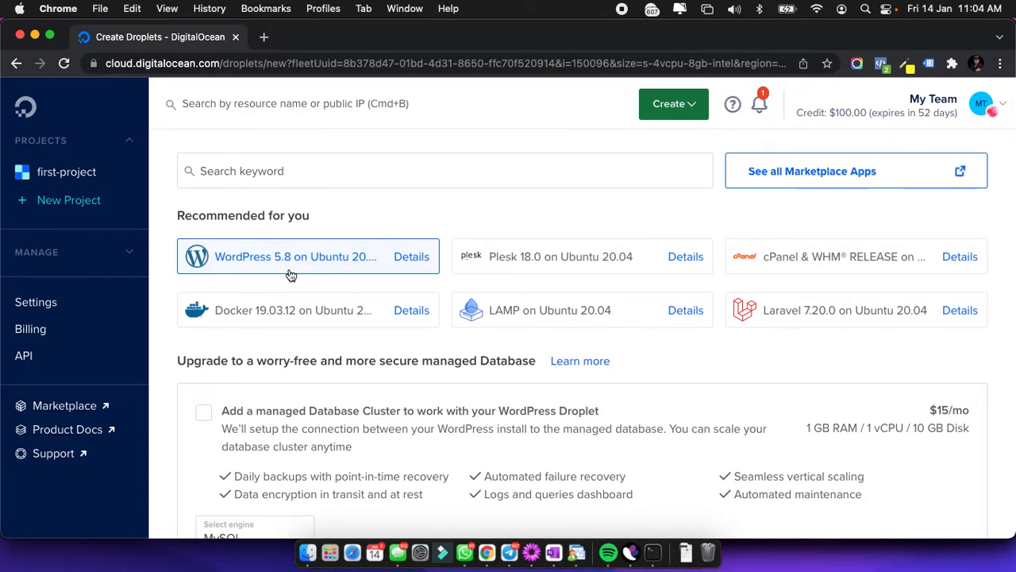
pyautogui.scroll(-3, 297, 277)
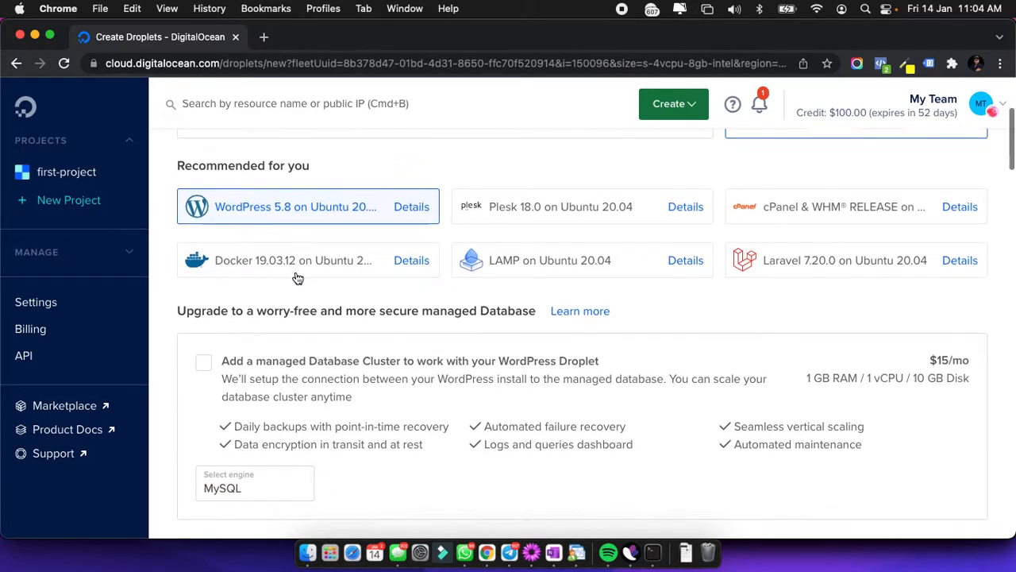
pyautogui.scroll(-3, 347, 328)
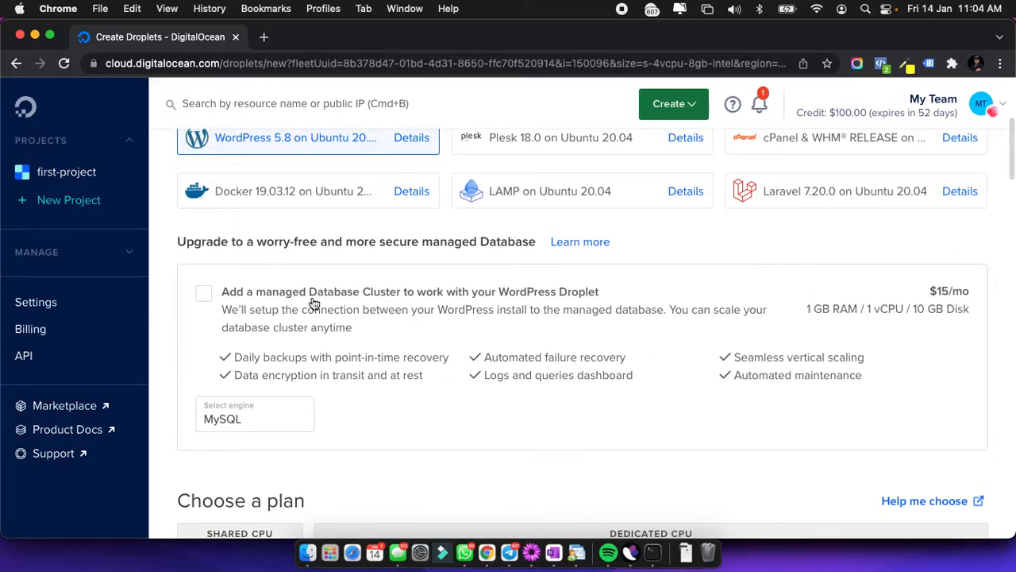
pyautogui.scroll(-8, 347, 345)
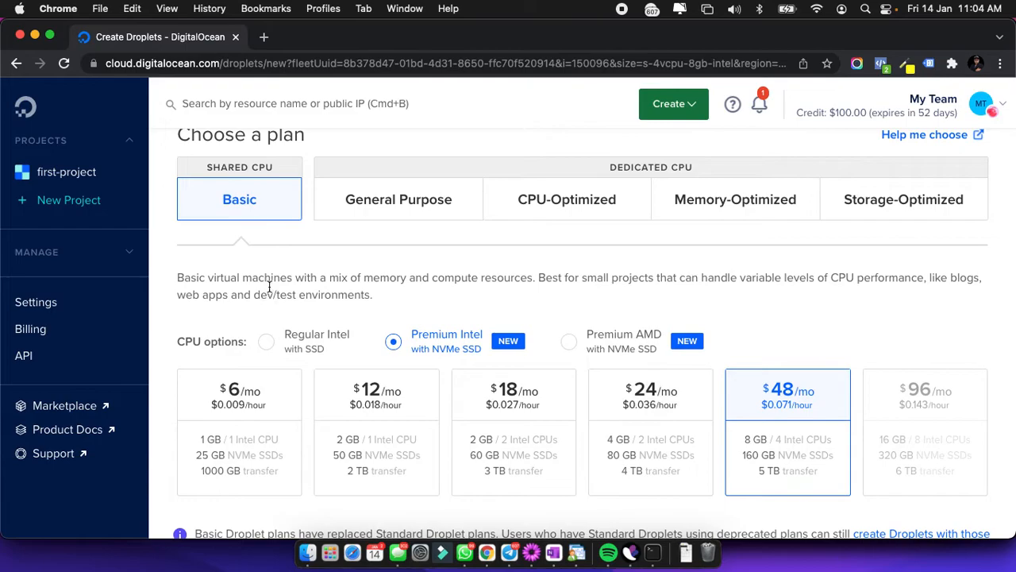
pyautogui.scroll(1, 271, 249)
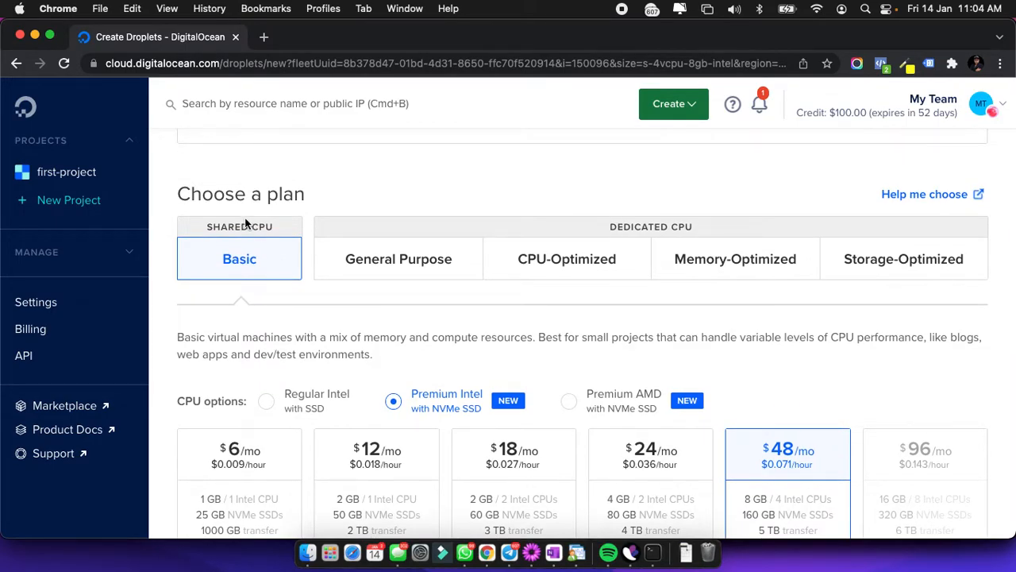
pyautogui.scroll(-1, 246, 224)
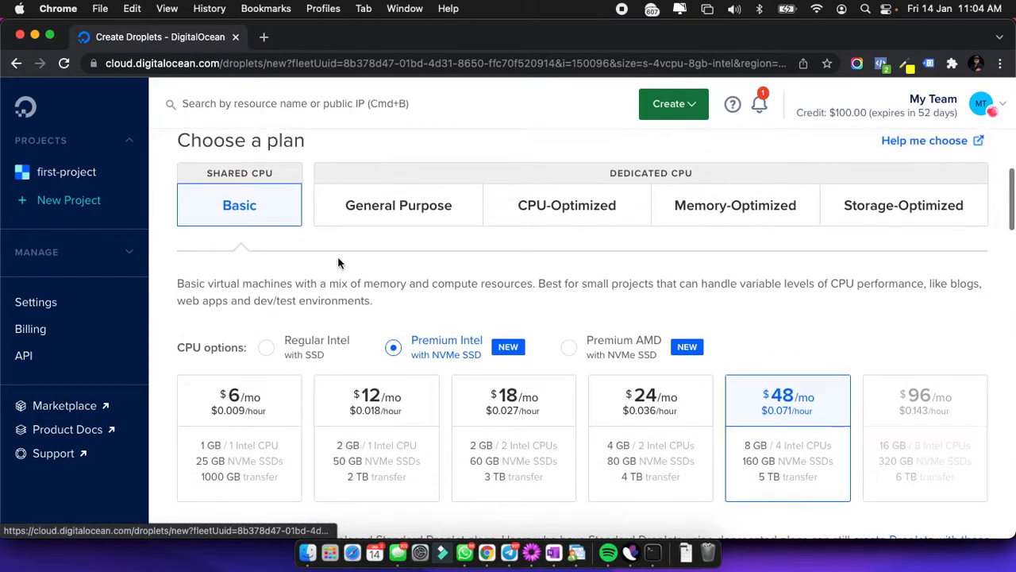
# Compare Regular Intel and Premium Intel plan prices, settling on Regular Intel.
pyautogui.click(276, 349)
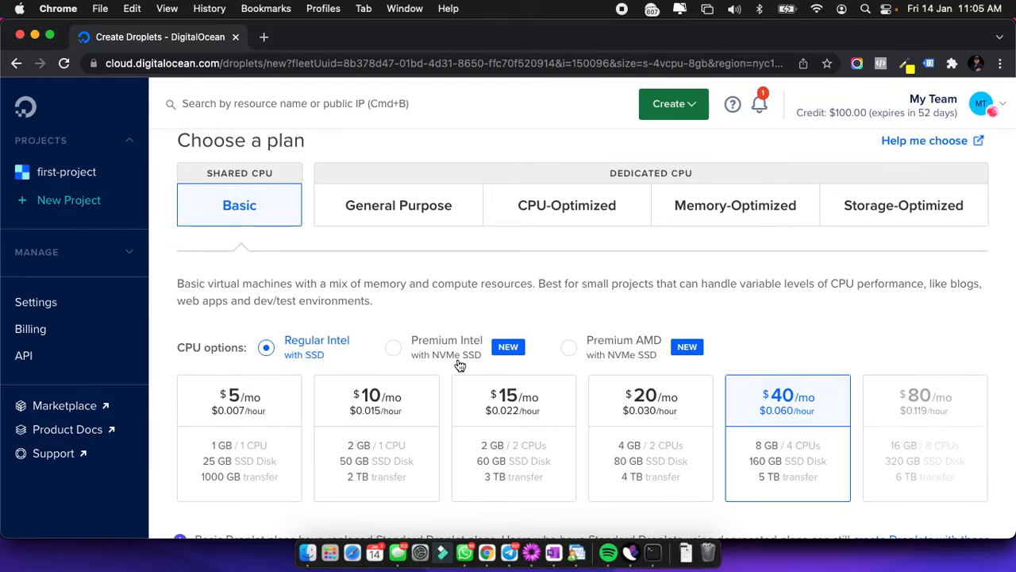
pyautogui.click(392, 348)
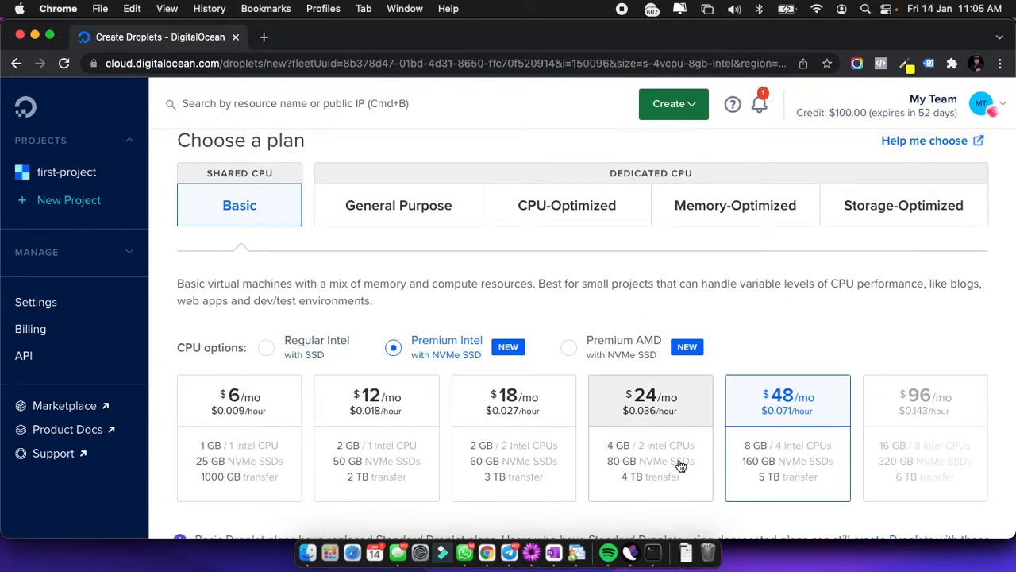
pyautogui.click(268, 349)
pyautogui.scroll(-1, 623, 371)
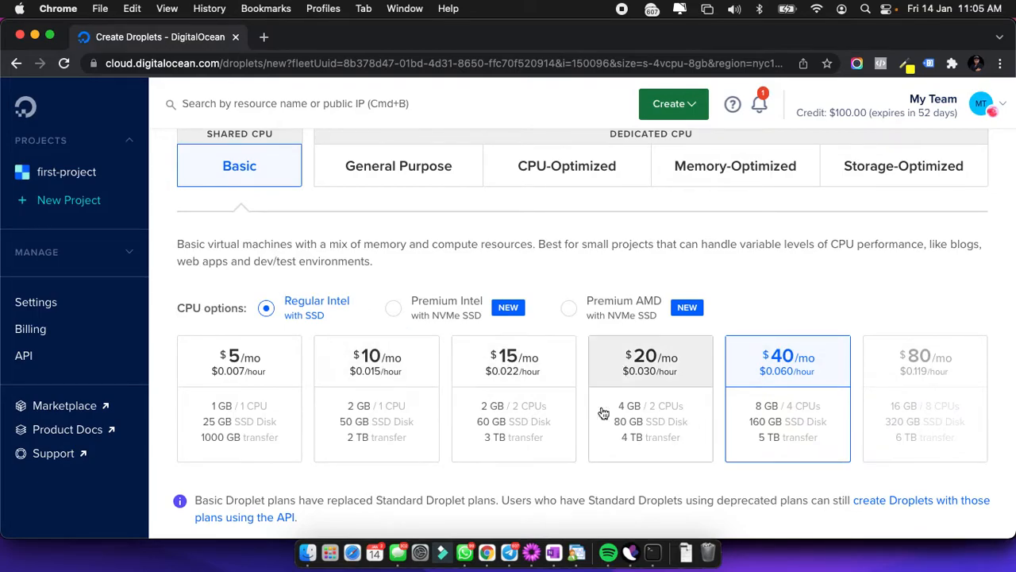
pyautogui.click(391, 312)
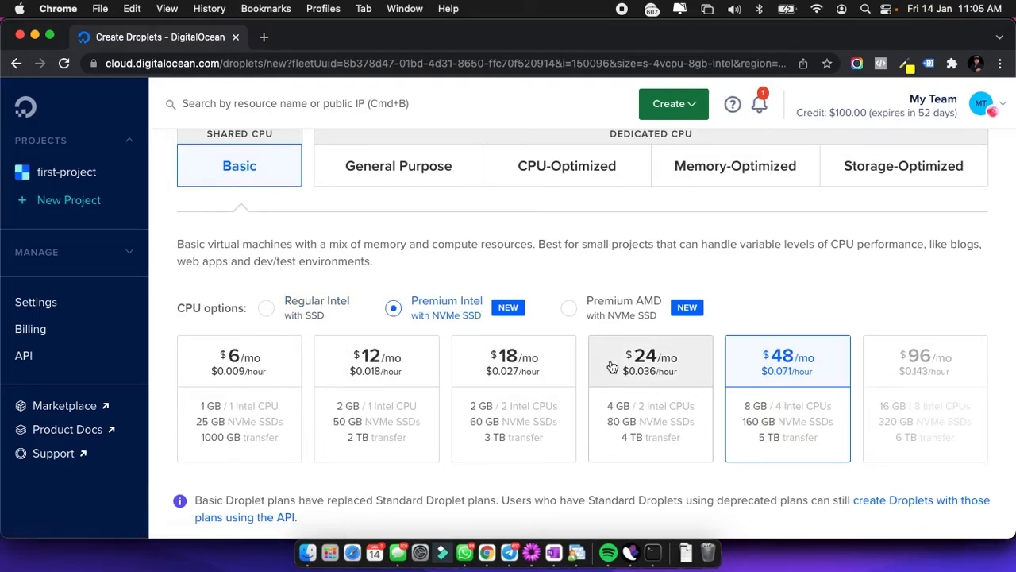
pyautogui.click(267, 310)
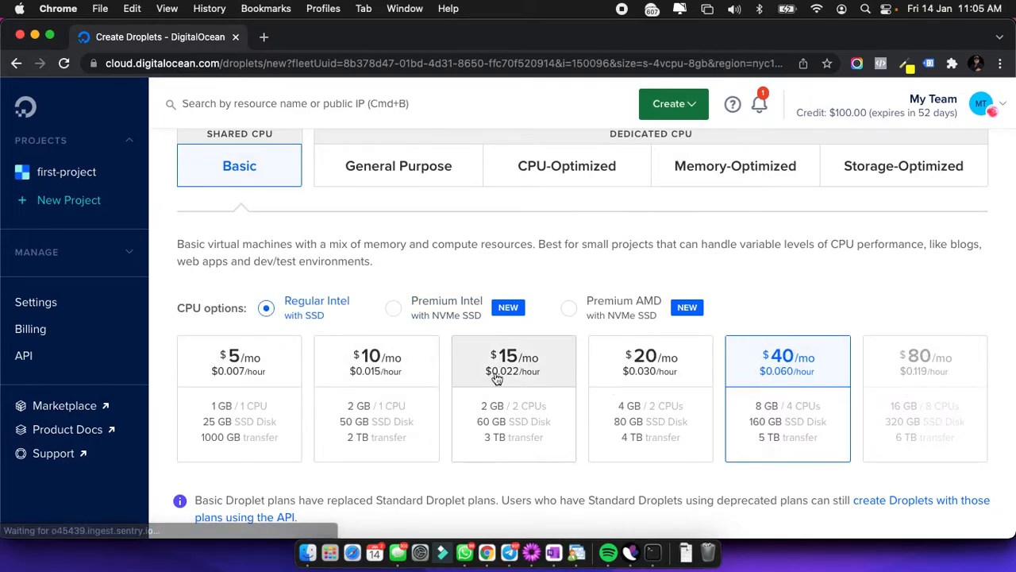
pyautogui.scroll(1, 580, 400)
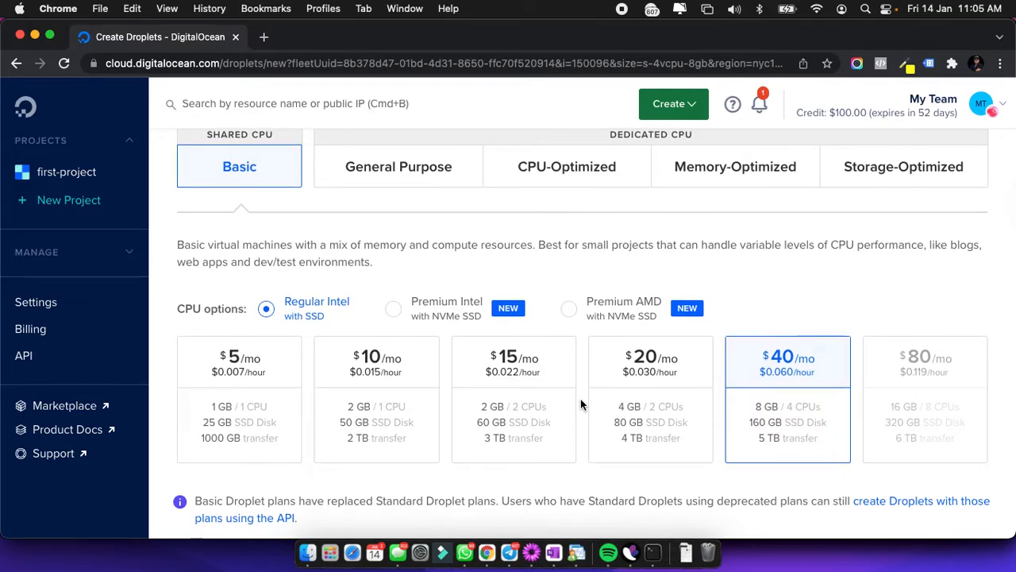
# Choose the $15/mo Basic plan with 2 GB, 2 CPUs and 60 GB SSD.
pyautogui.scroll(-1, 369, 246)
pyautogui.scroll(1, 429, 278)
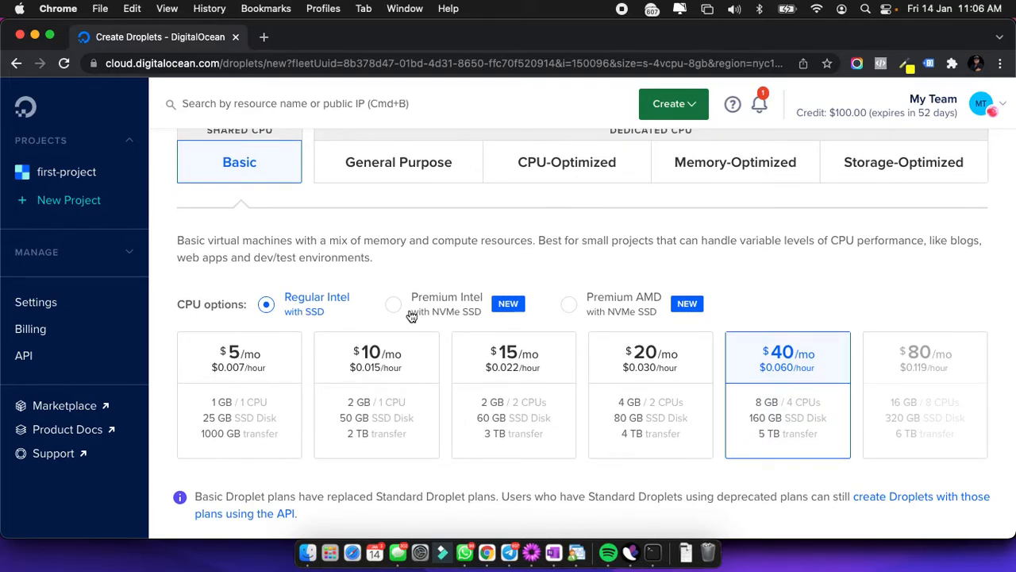
pyautogui.scroll(-5, 488, 330)
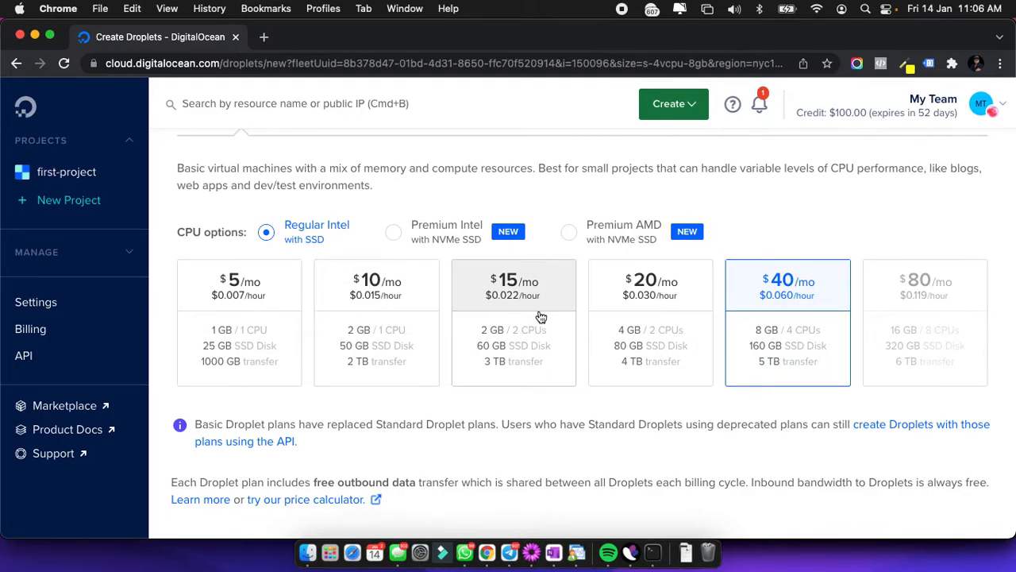
pyautogui.scroll(4, 524, 317)
pyautogui.click(498, 370)
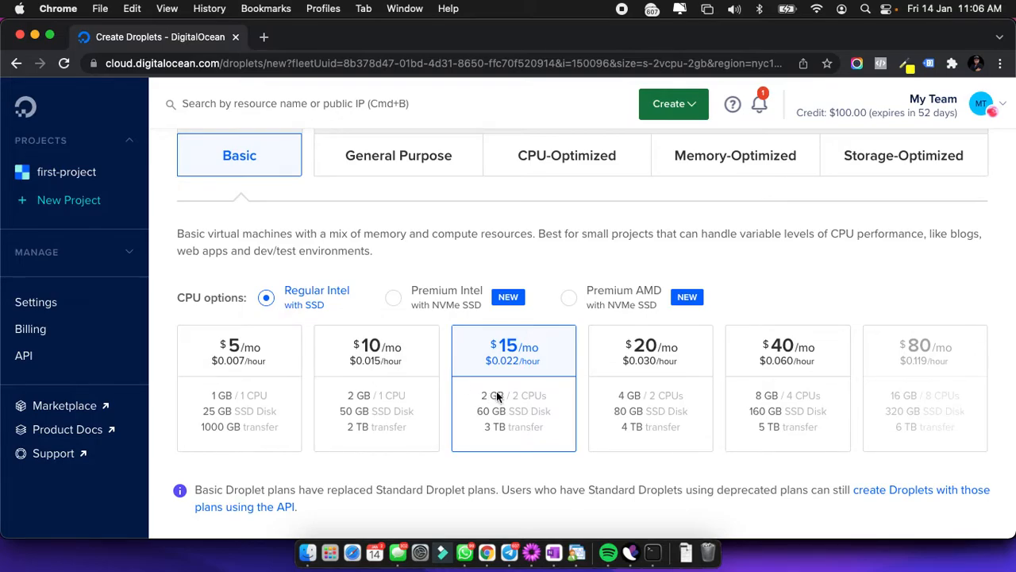
pyautogui.scroll(-2, 493, 381)
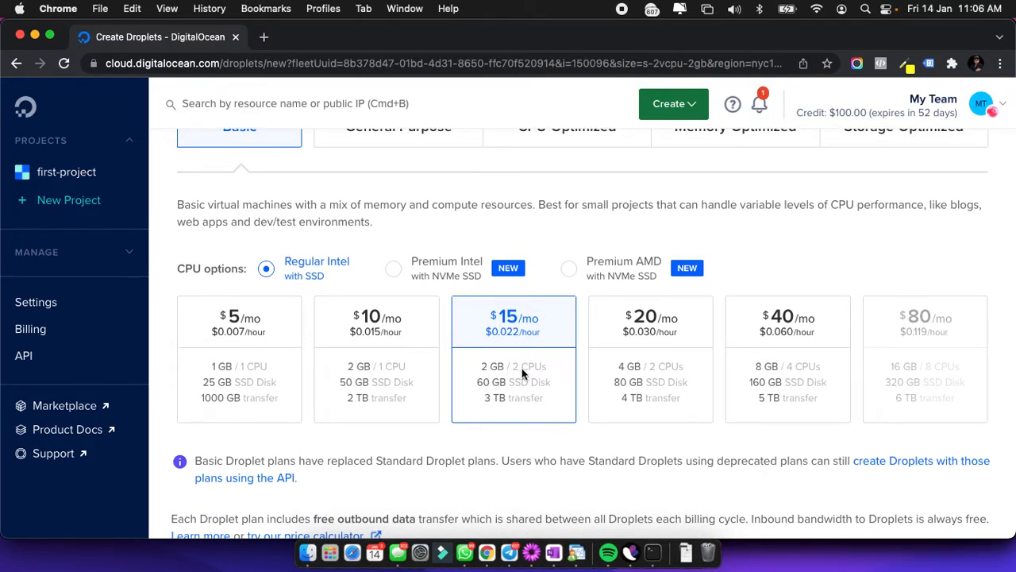
pyautogui.scroll(8, 522, 367)
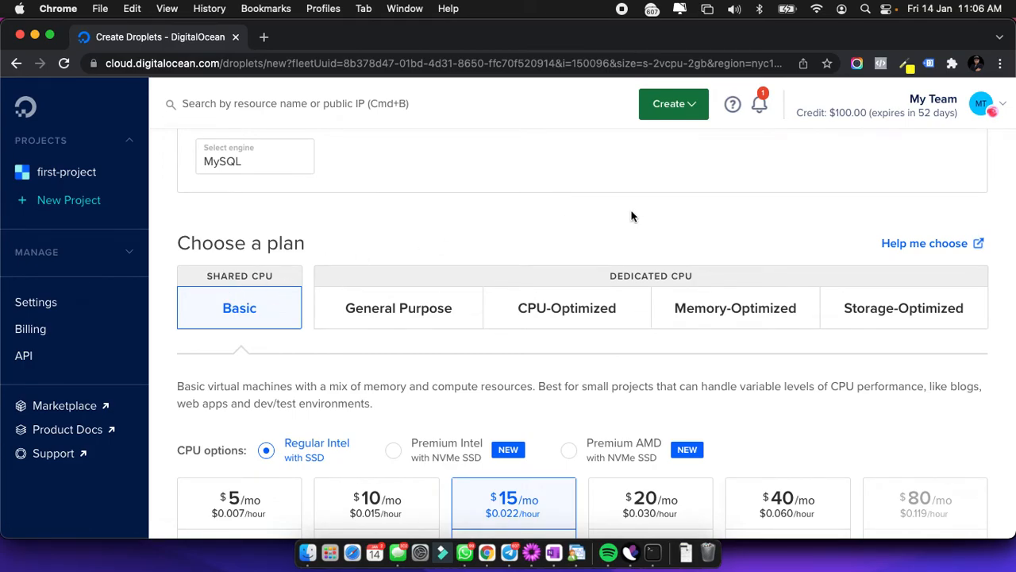
pyautogui.click(420, 322)
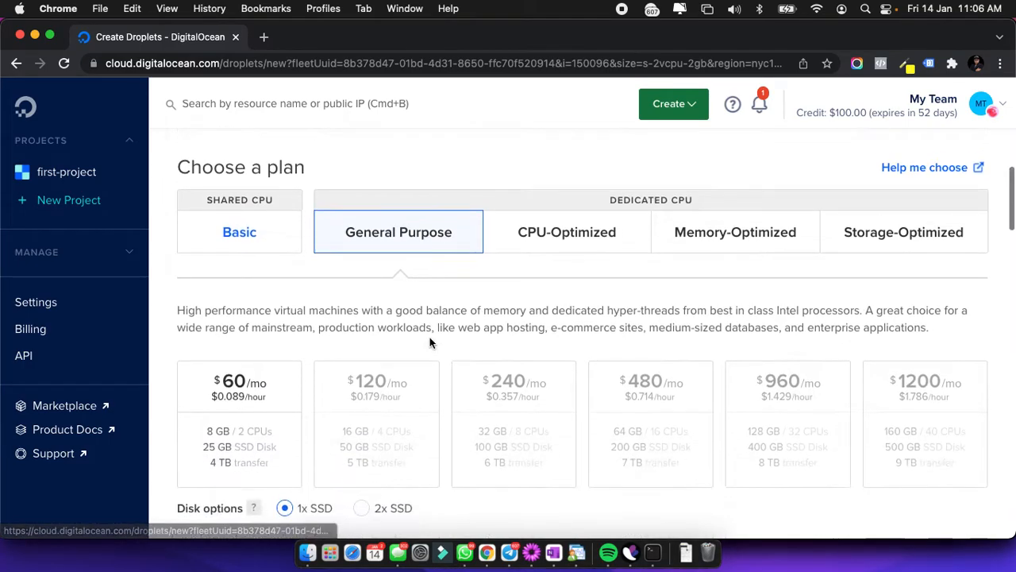
pyautogui.scroll(-2, 419, 324)
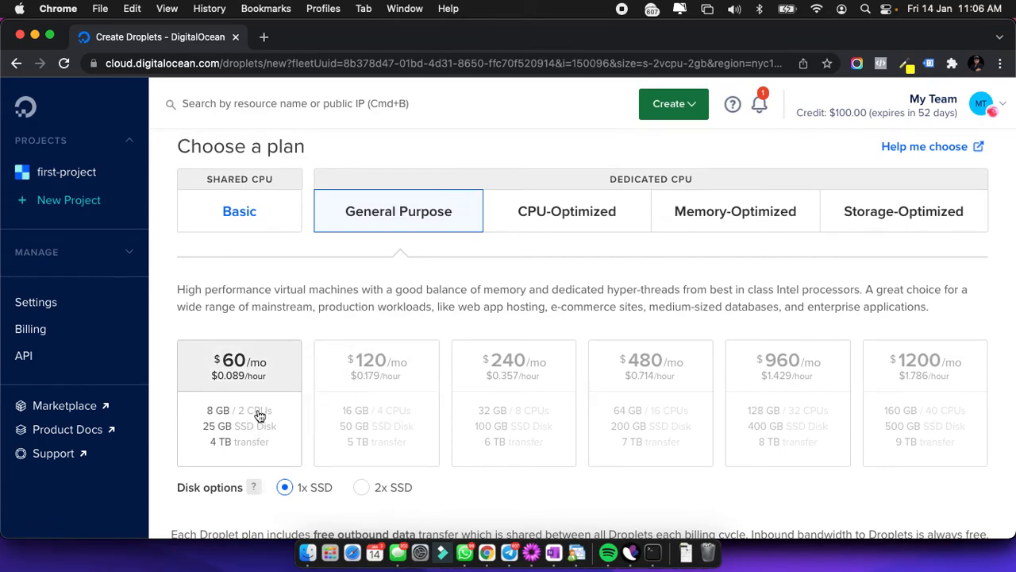
pyautogui.scroll(1, 299, 420)
pyautogui.click(555, 260)
pyautogui.scroll(-1, 580, 347)
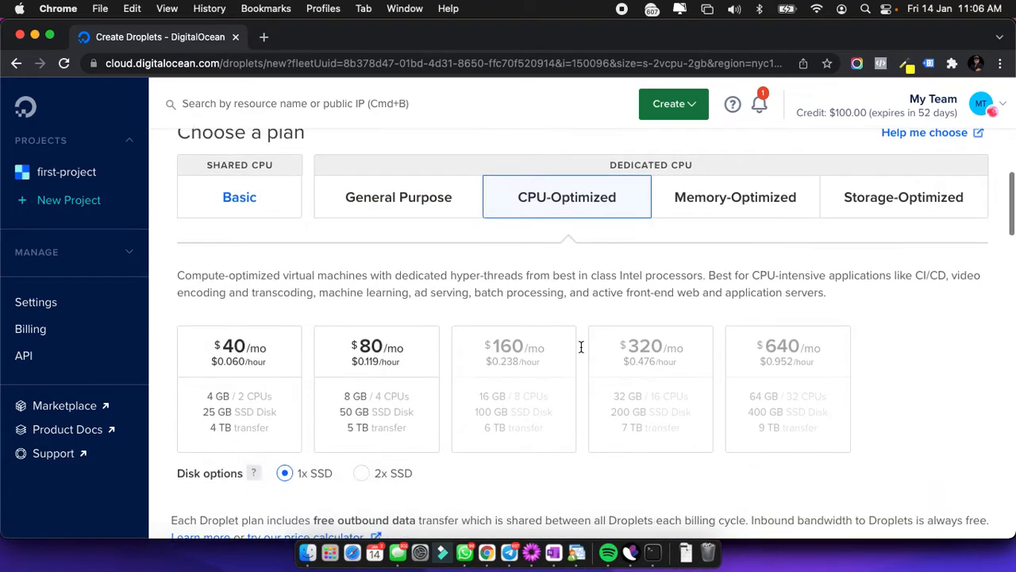
pyautogui.click(703, 208)
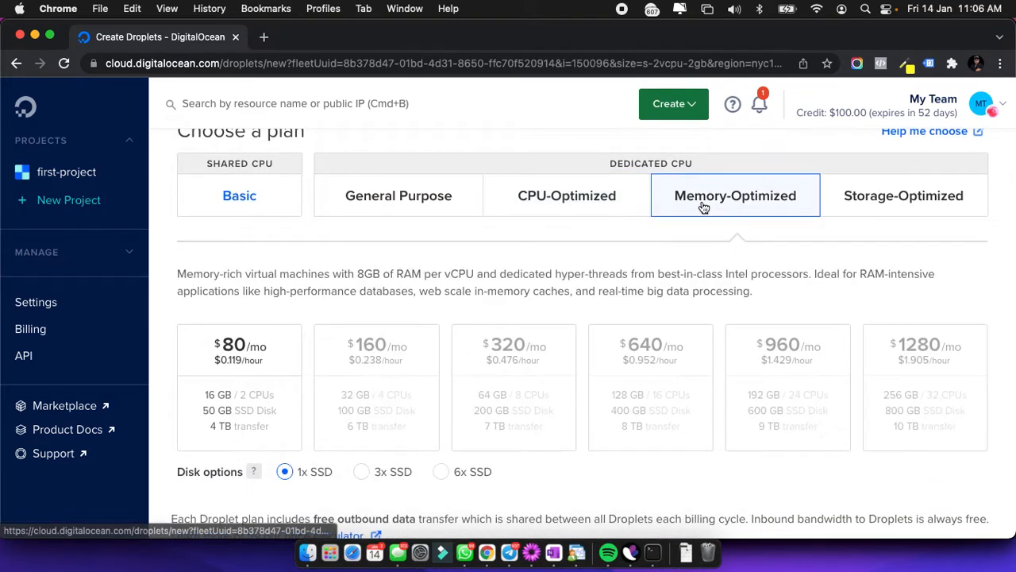
pyautogui.click(916, 191)
pyautogui.click(612, 213)
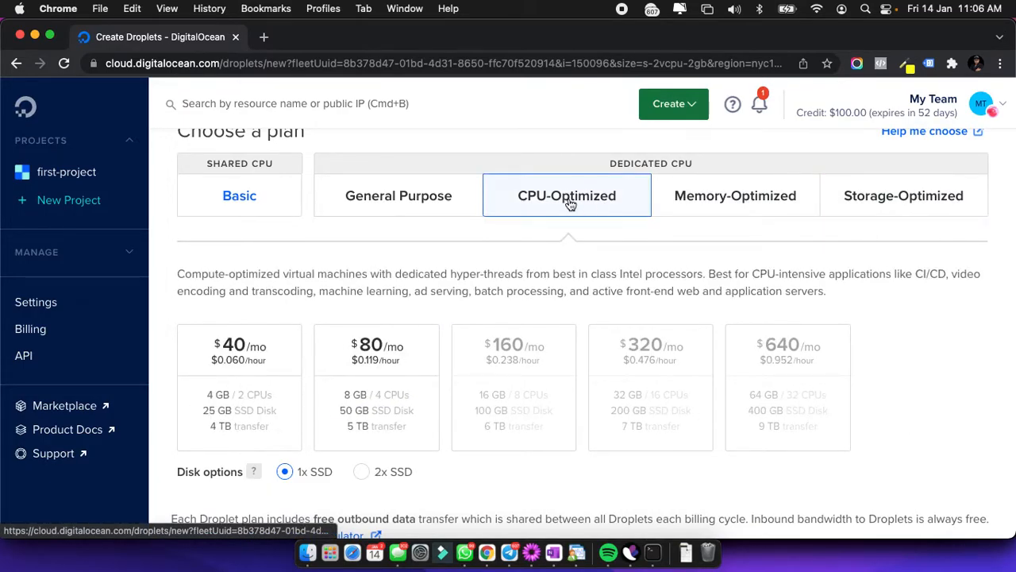
pyautogui.click(437, 204)
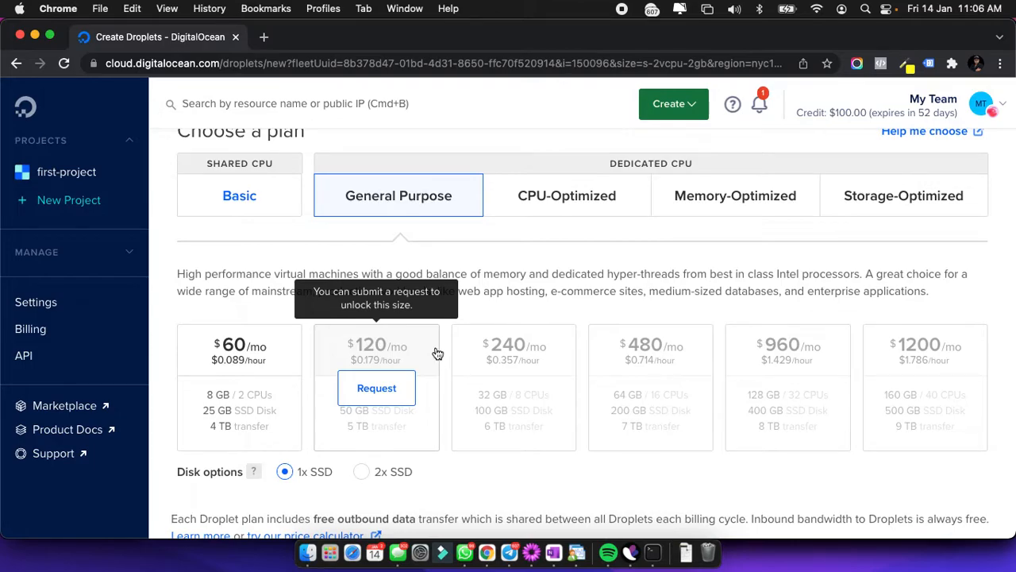
pyautogui.click(240, 198)
pyautogui.scroll(-3, 511, 318)
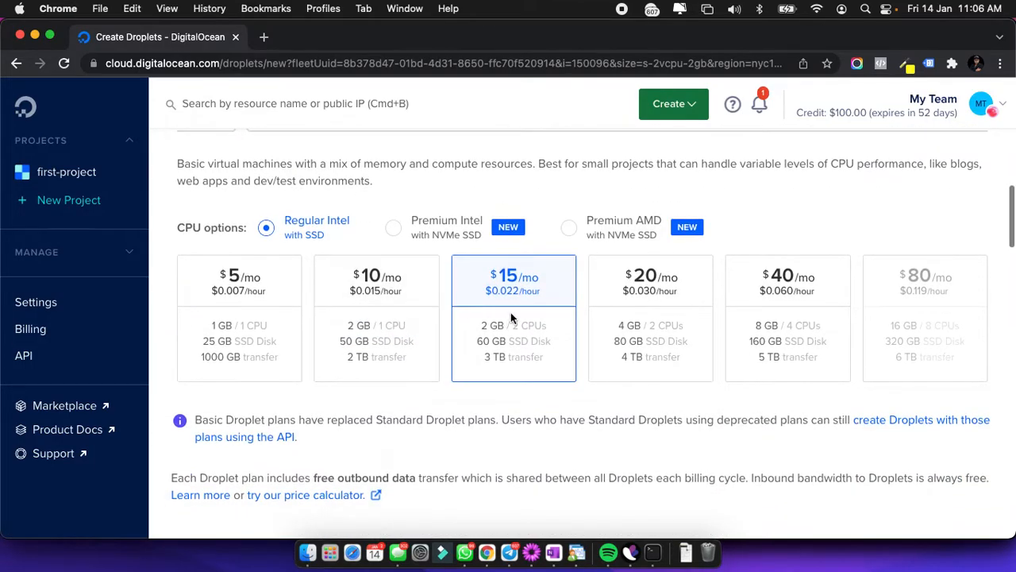
pyautogui.scroll(3, 511, 318)
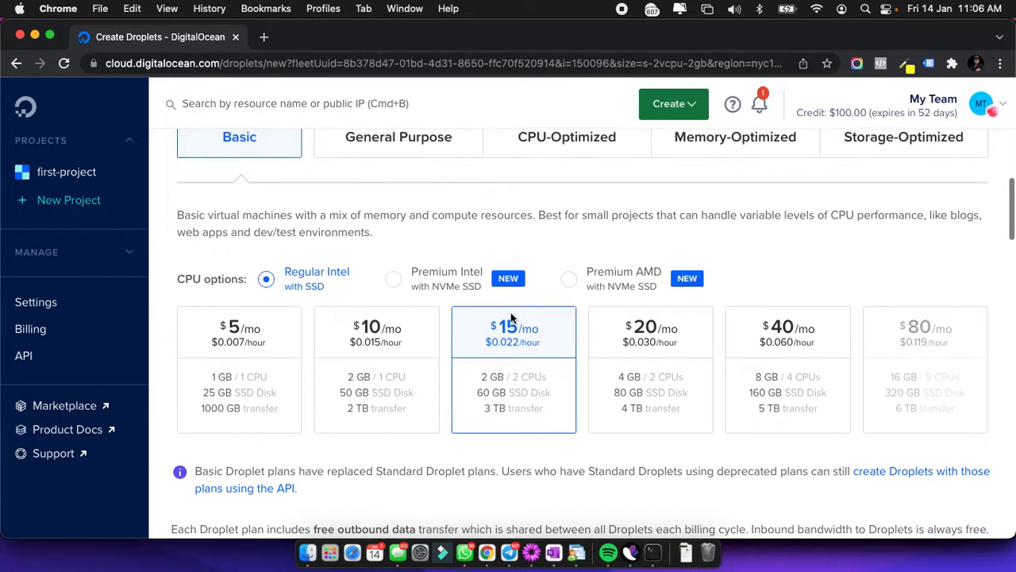
pyautogui.scroll(-1, 488, 382)
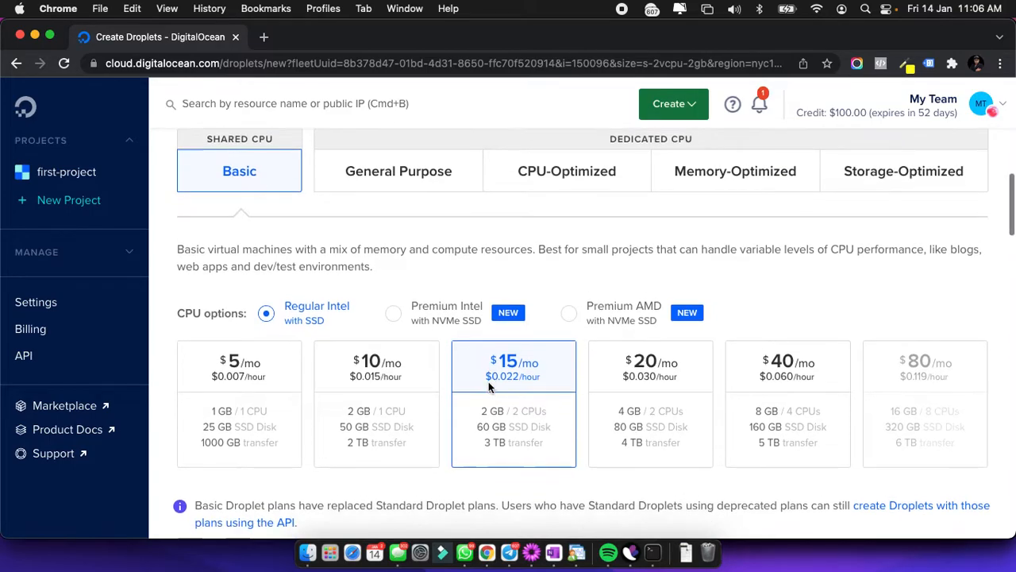
pyautogui.scroll(-5, 489, 386)
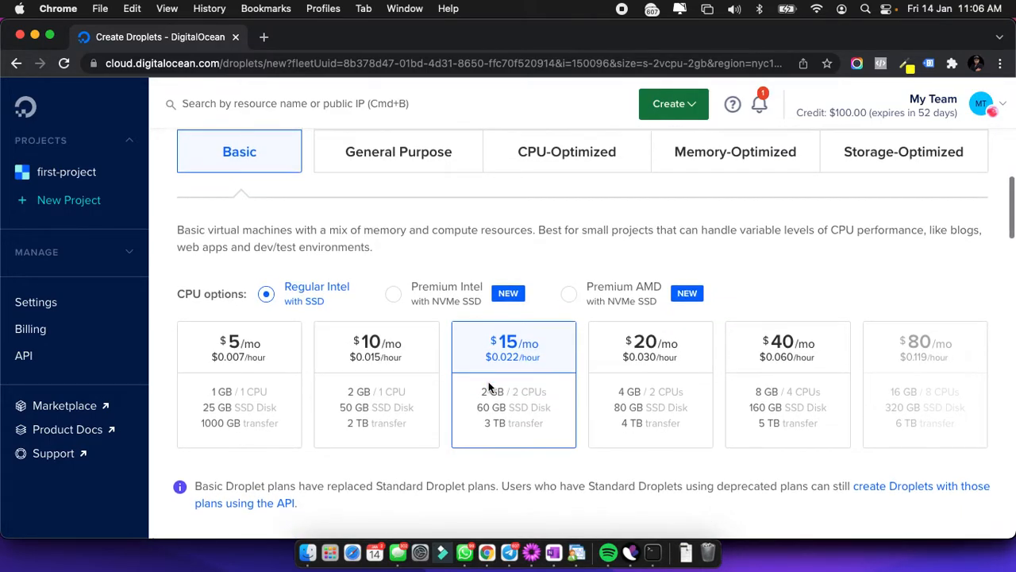
pyautogui.scroll(-4, 488, 387)
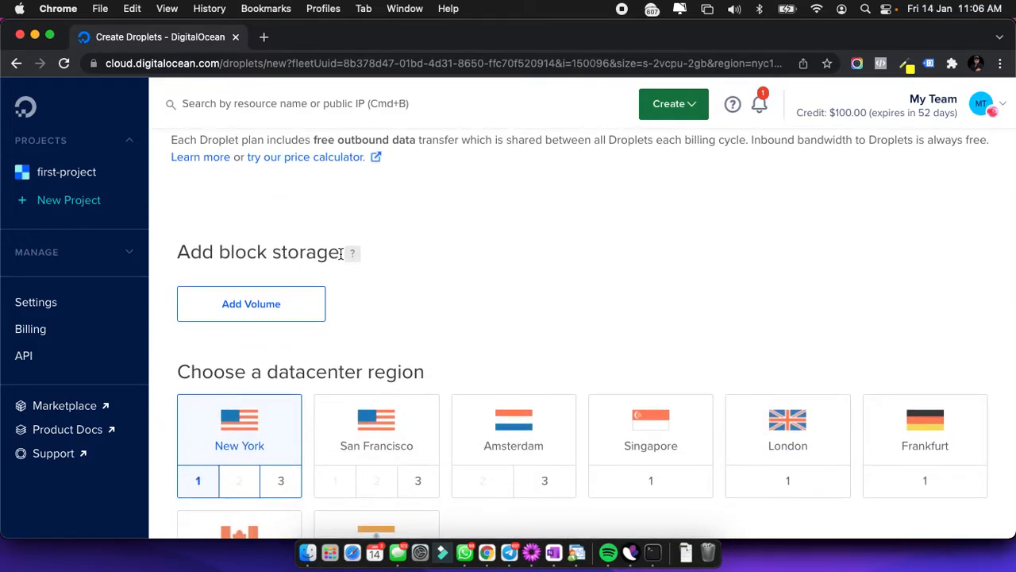
# Choose the Singapore datacenter region, keeping default-sgp1 as the VPC network.
pyautogui.scroll(-2, 541, 250)
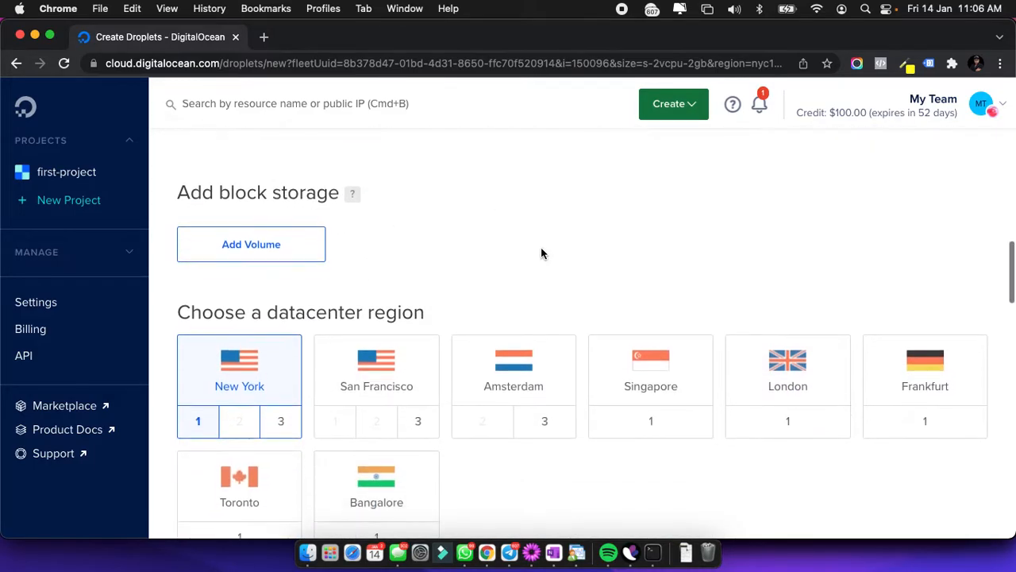
pyautogui.scroll(-2, 541, 253)
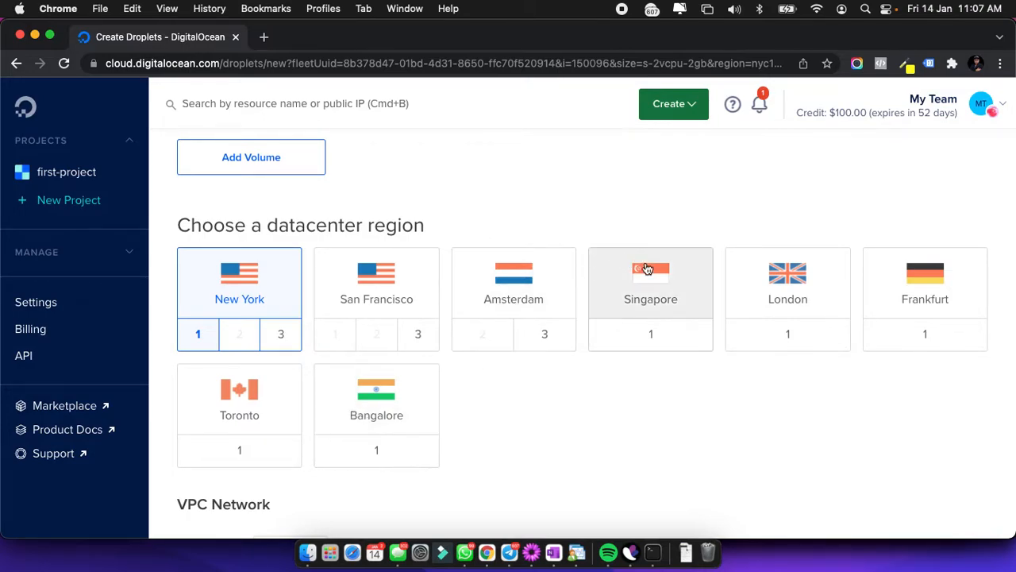
pyautogui.click(649, 299)
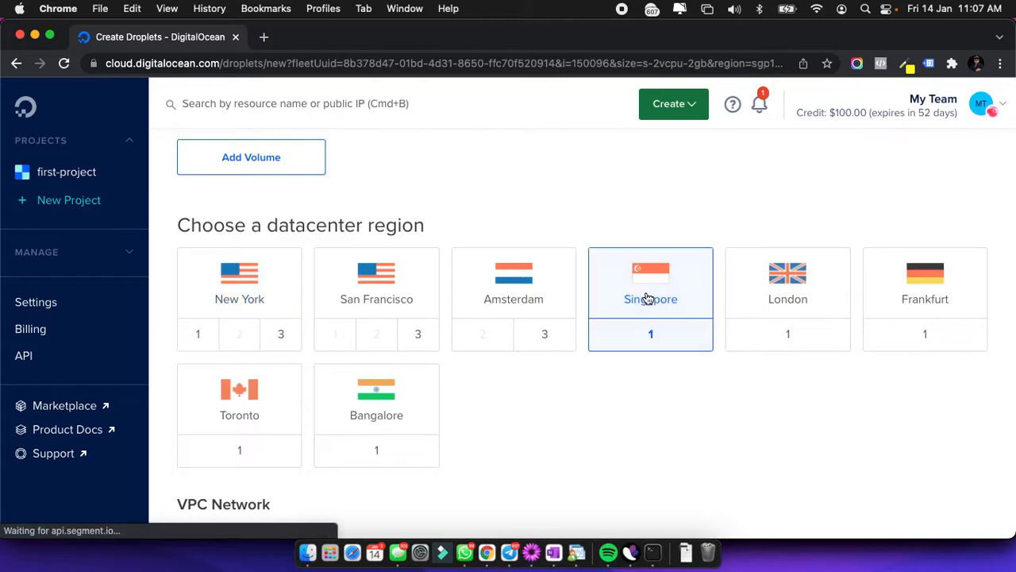
pyautogui.scroll(-1, 546, 443)
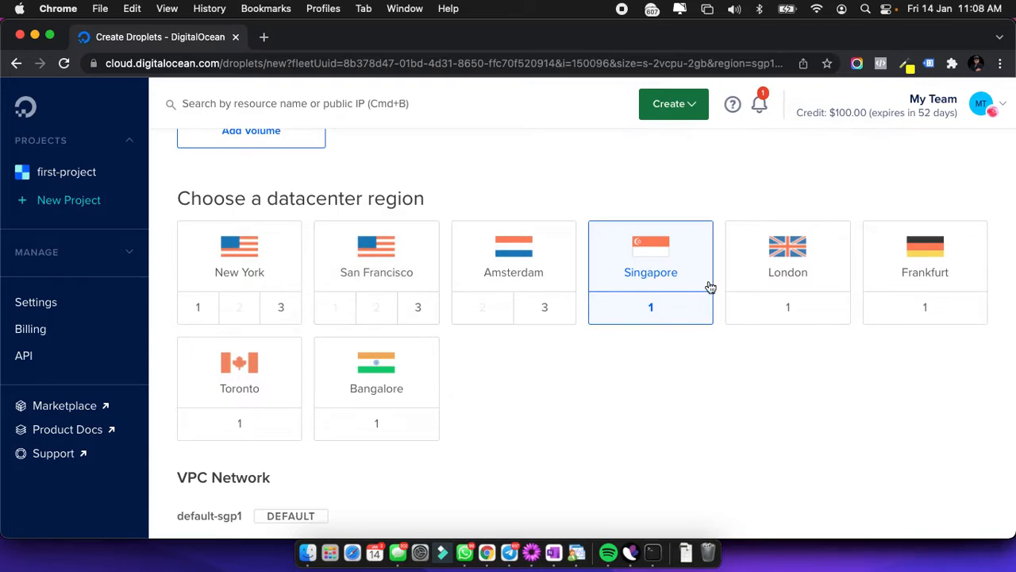
pyautogui.scroll(-1, 558, 381)
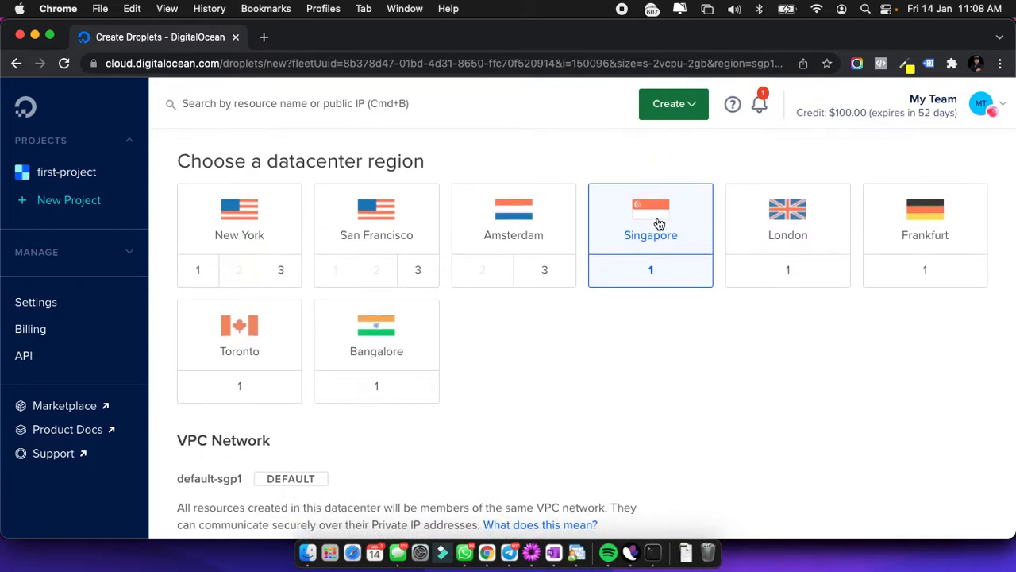
pyautogui.scroll(-5, 599, 305)
pyautogui.scroll(-2, 597, 302)
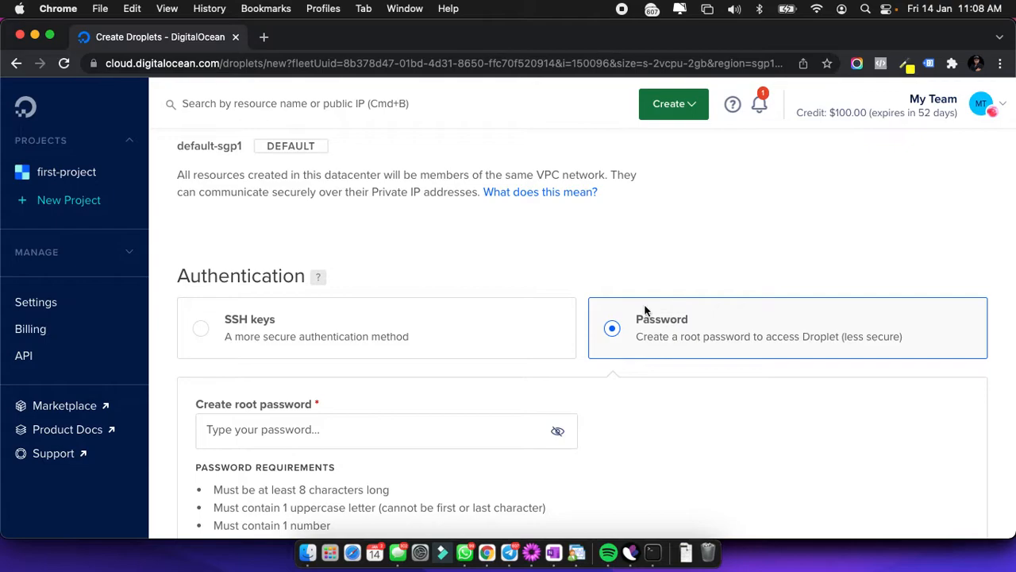
pyautogui.scroll(-2, 677, 322)
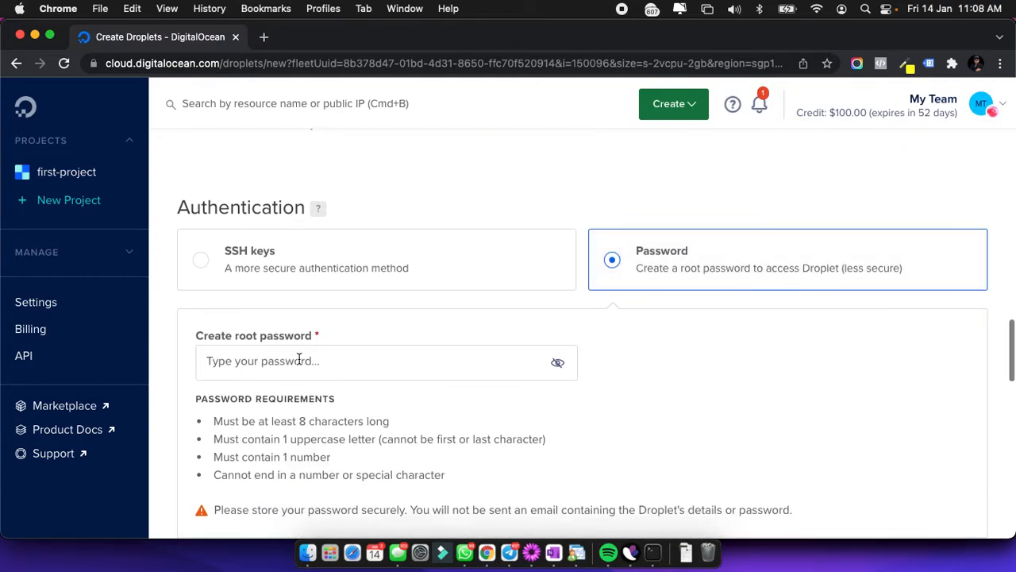
pyautogui.click(221, 361)
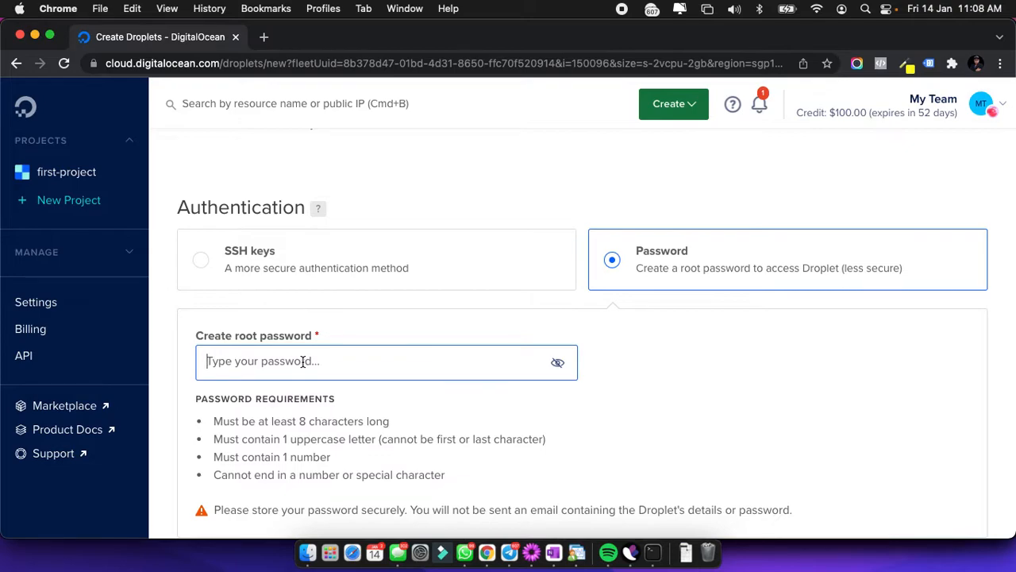
pyautogui.scroll(-1, 375, 422)
pyautogui.scroll(-1, 375, 423)
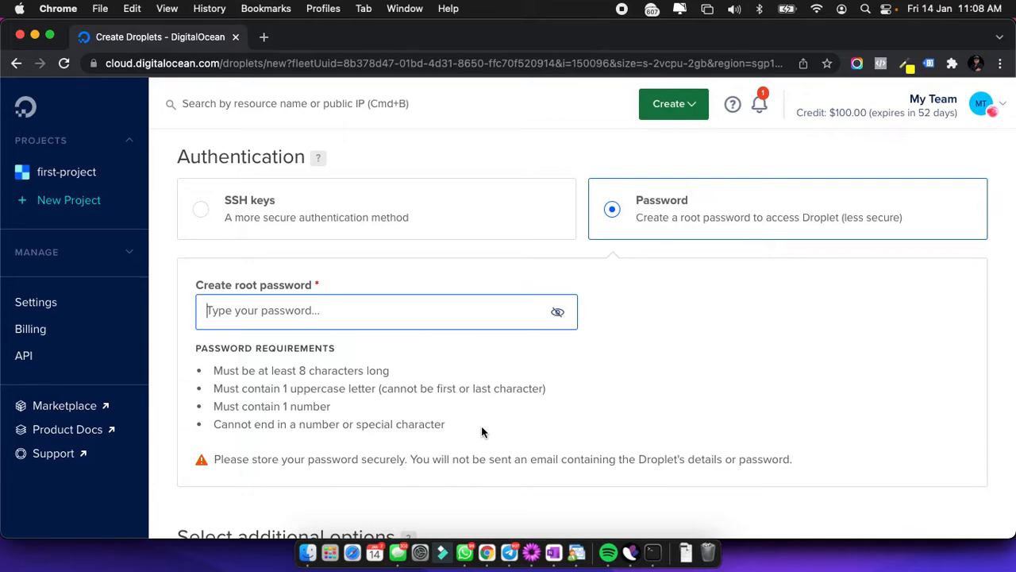
pyautogui.scroll(-1, 481, 431)
pyautogui.scroll(2, 481, 431)
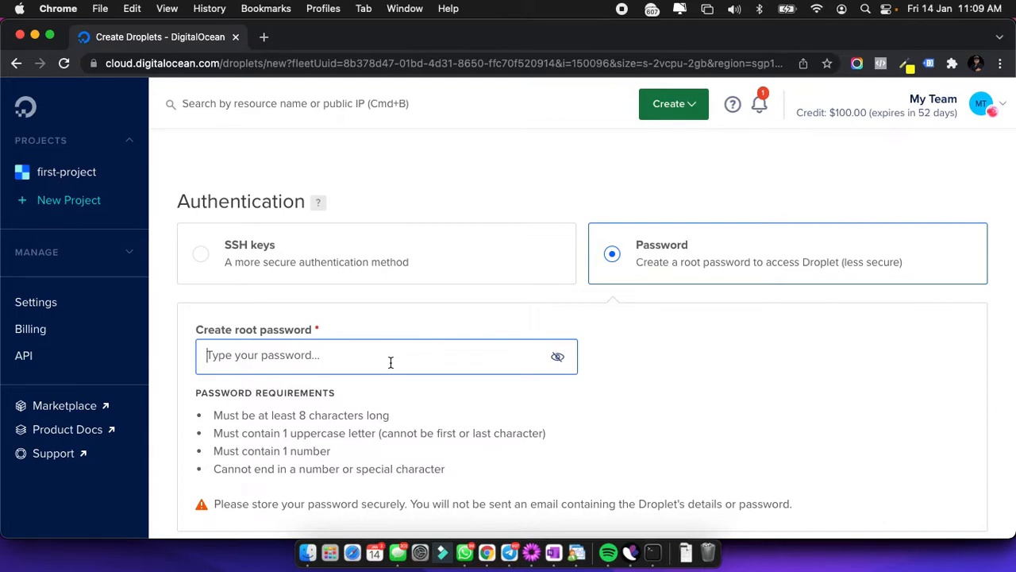
# Quit the Terminal app from its dock menu.
pyautogui.press('super+Tab')
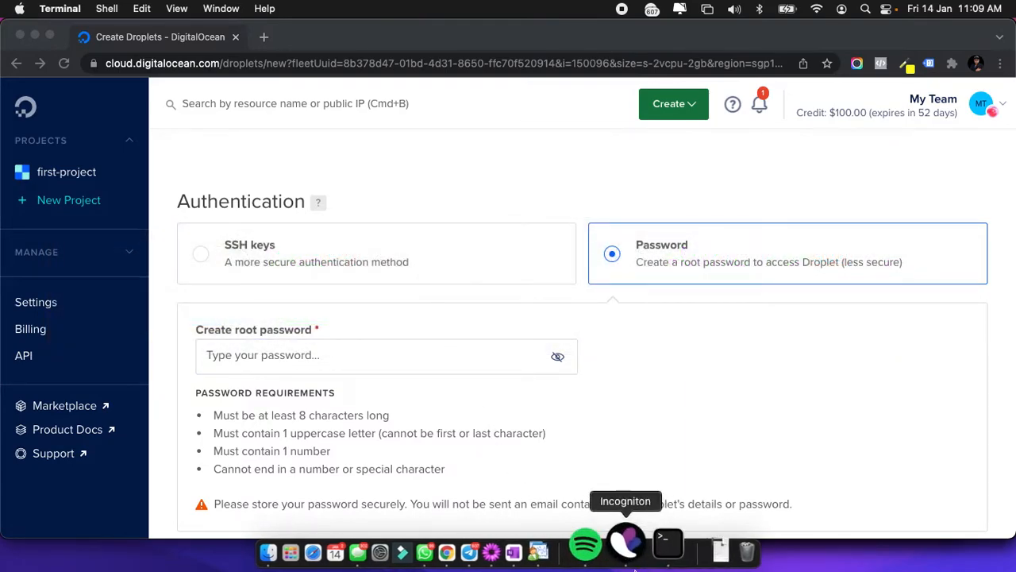
pyautogui.rightClick(669, 524)
pyautogui.click(653, 490)
# Enter a root password for the droplet that meets all four requirements.
pyautogui.click(304, 400)
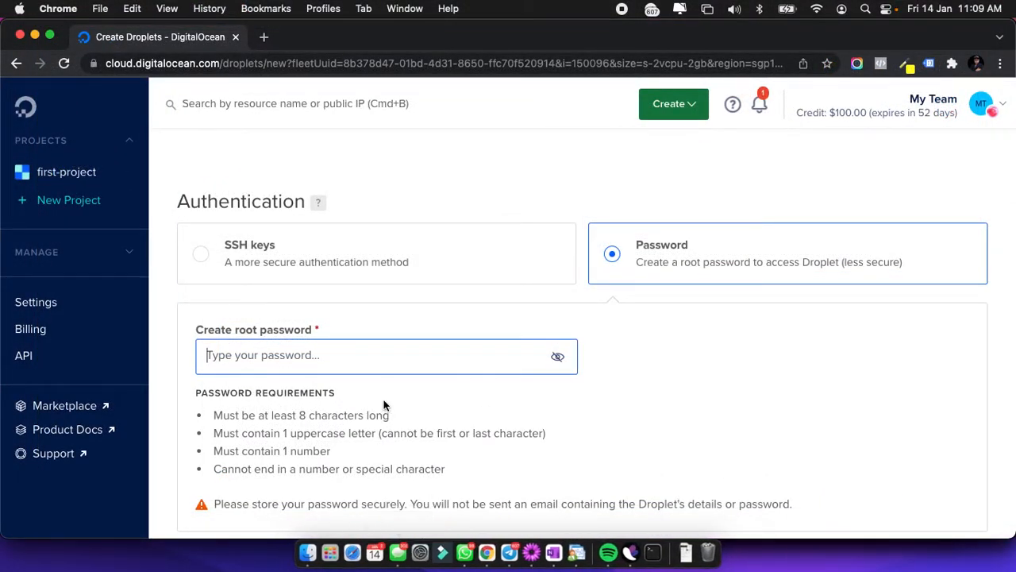
pyautogui.write('a')
pyautogui.press('BackSpace')
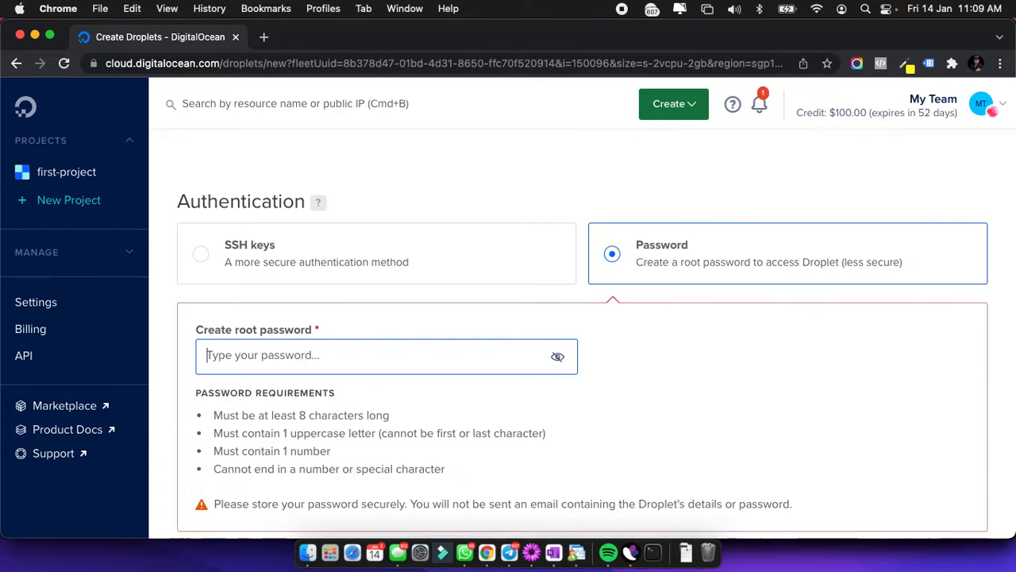
pyautogui.write('1••••••••')
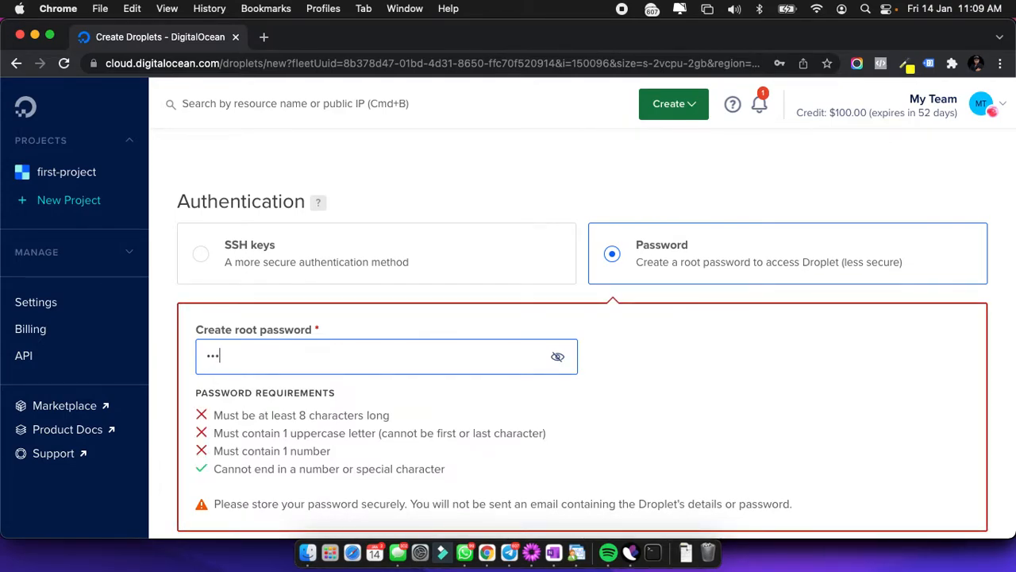
pyautogui.click(610, 391)
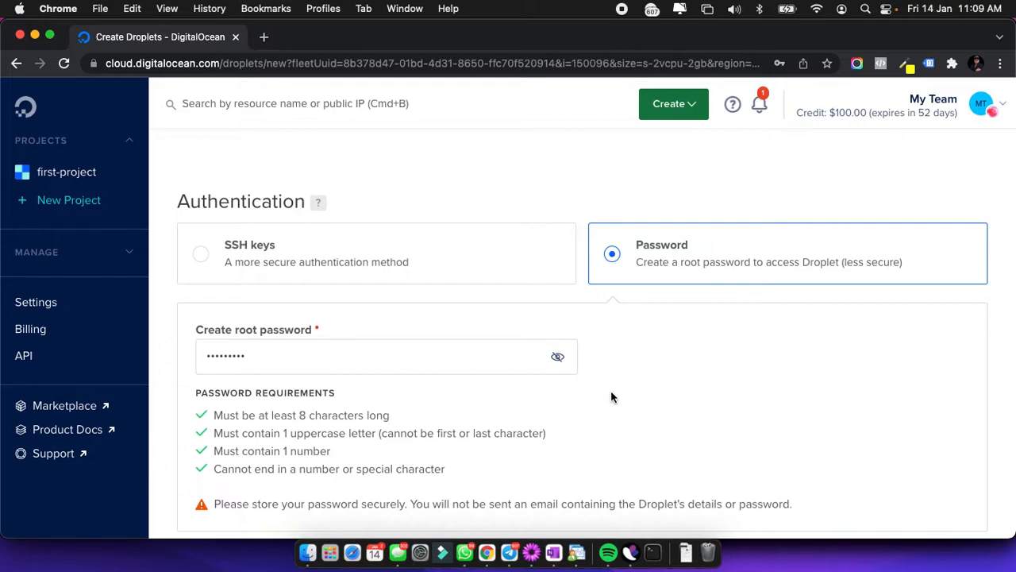
# Enable monitoring and public IPv6 networking for the droplet.
pyautogui.scroll(-3, 612, 395)
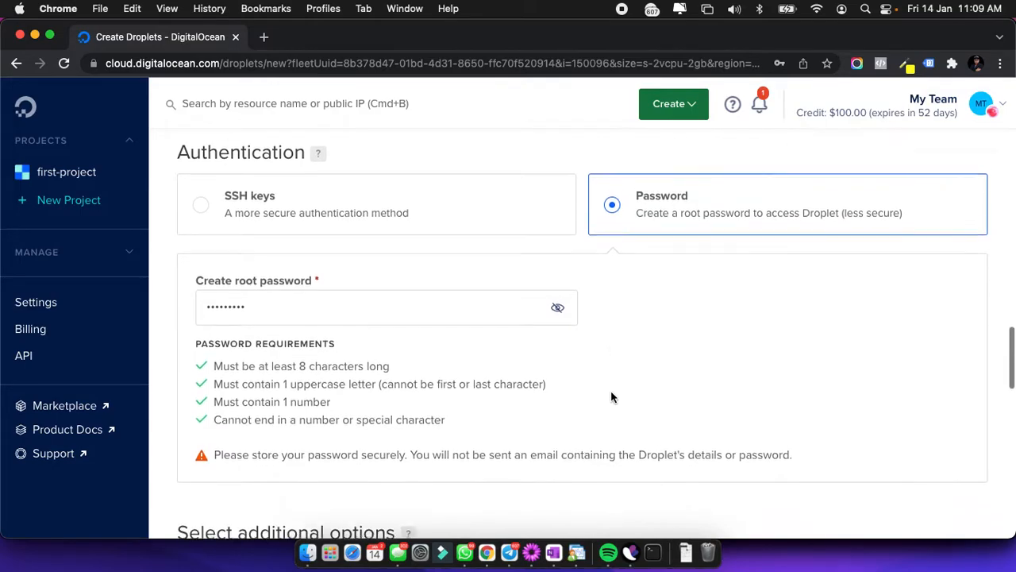
pyautogui.scroll(-6, 611, 392)
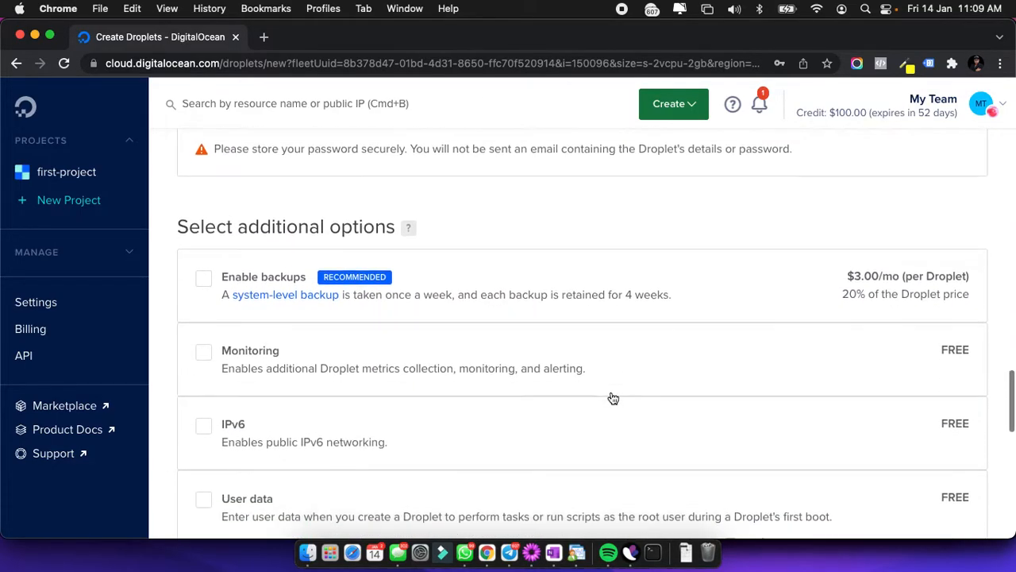
pyautogui.scroll(-2, 474, 338)
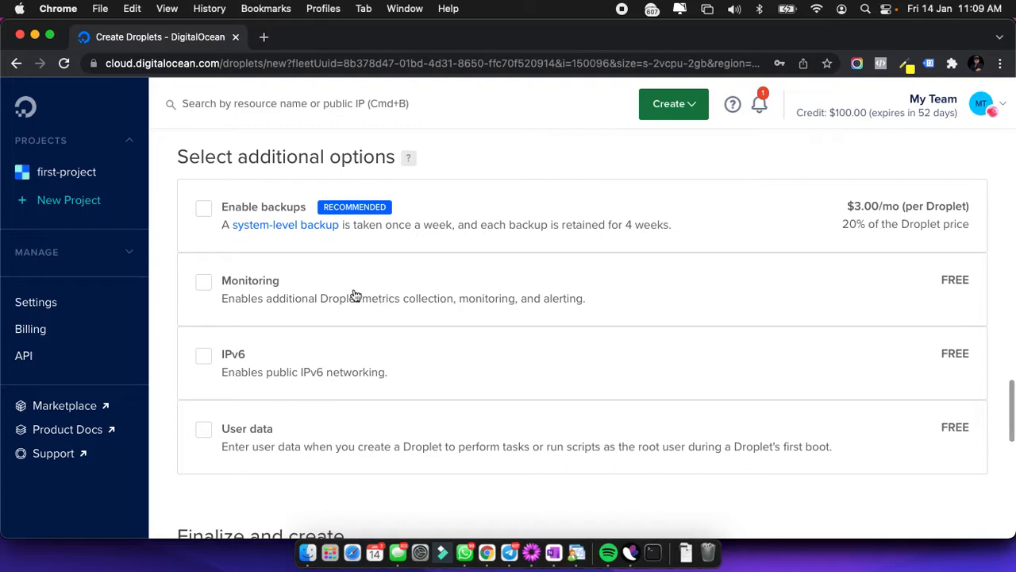
pyautogui.click(201, 285)
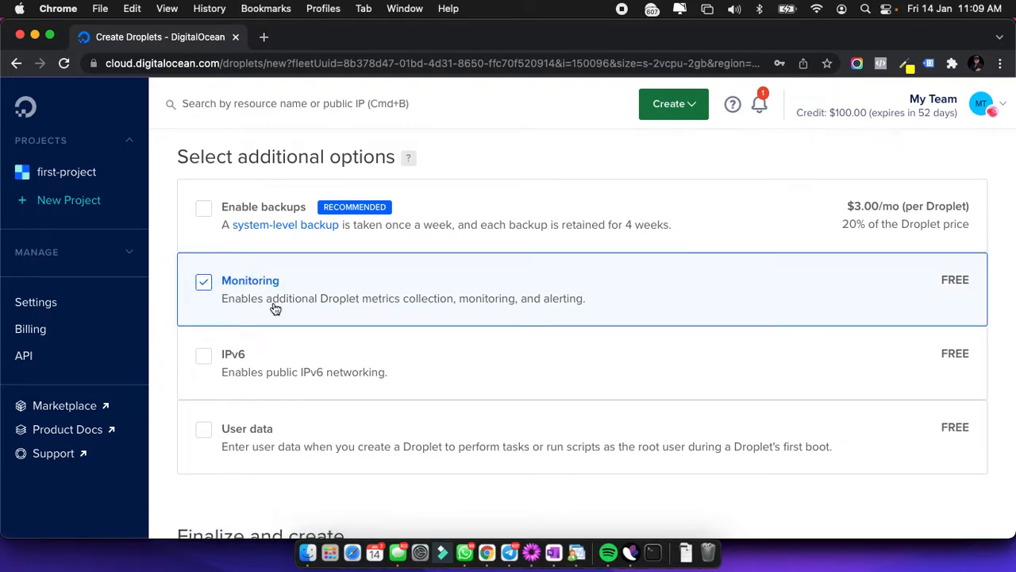
pyautogui.click(208, 359)
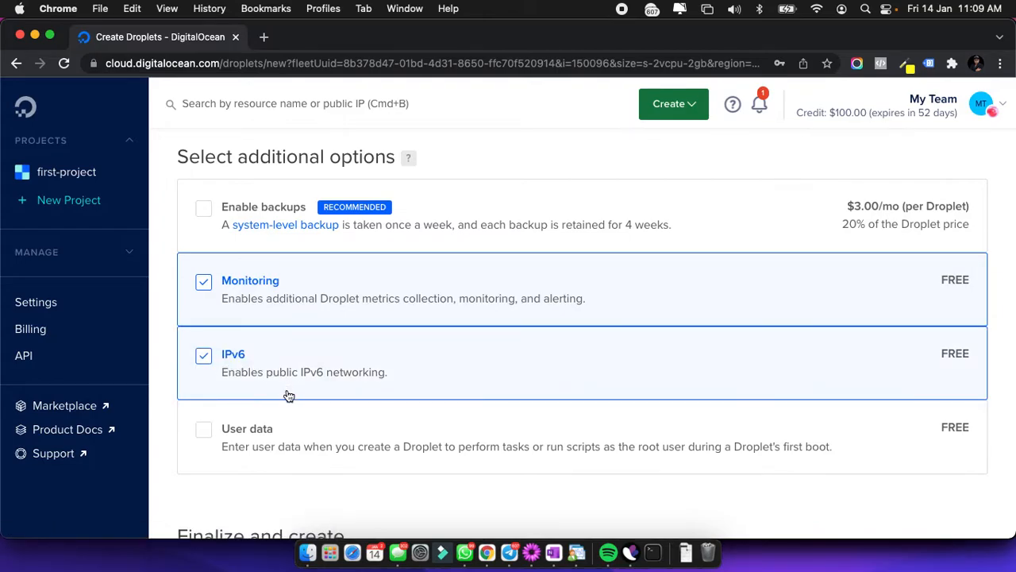
# Replace the default droplet hostname with astraherbs.org.
pyautogui.scroll(-5, 289, 395)
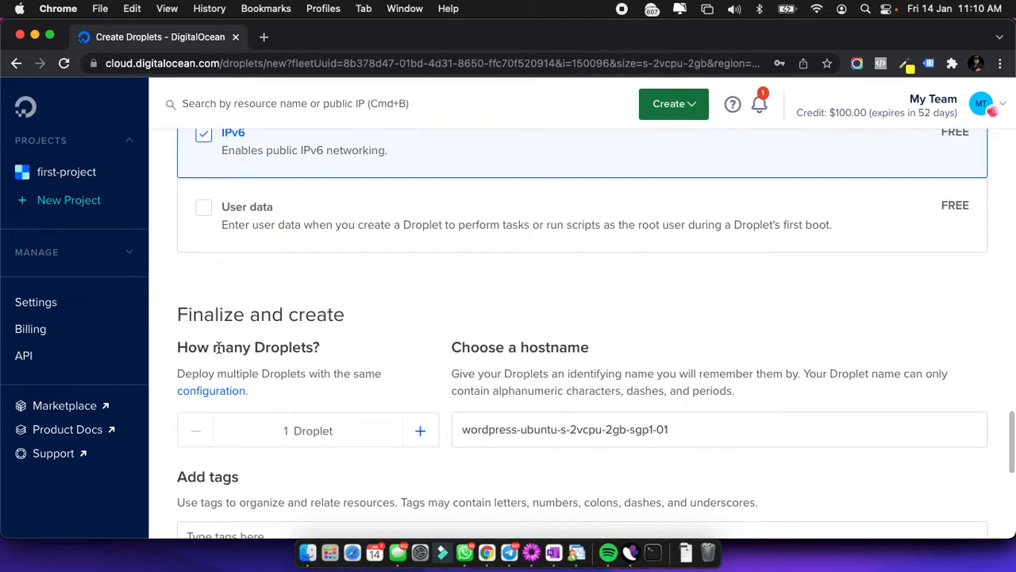
pyautogui.scroll(-1, 317, 350)
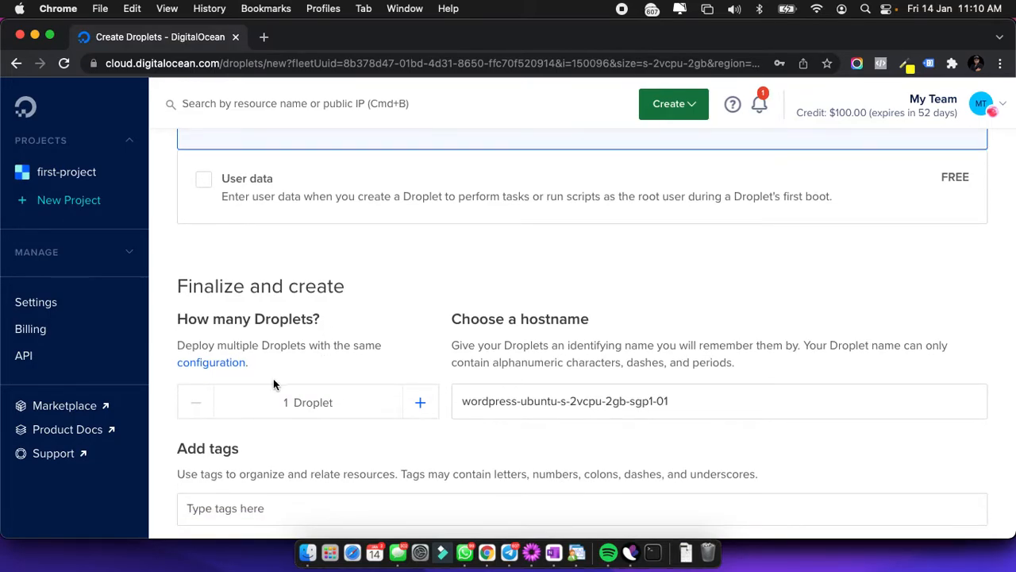
pyautogui.scroll(-1, 282, 379)
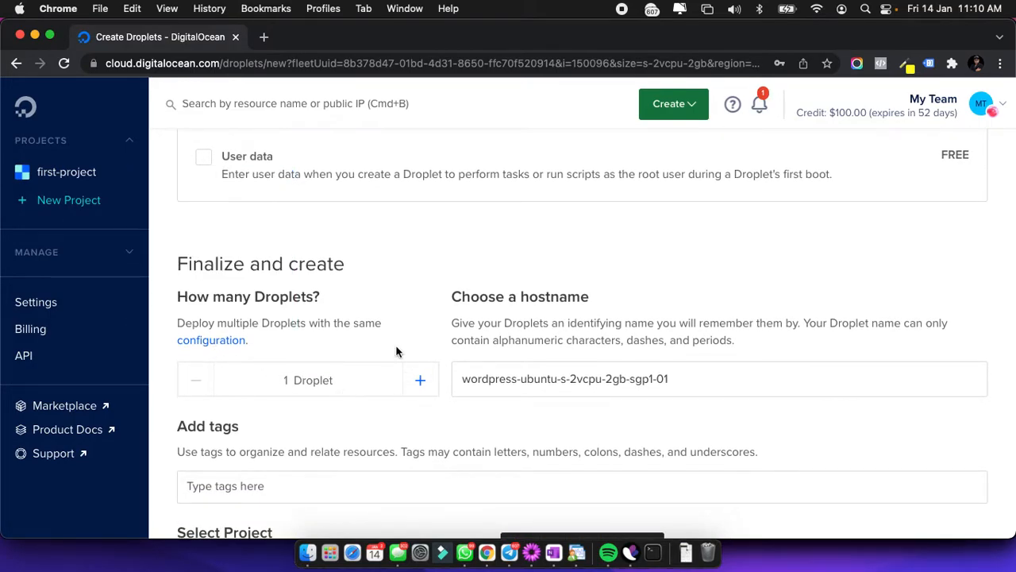
pyautogui.click(517, 379)
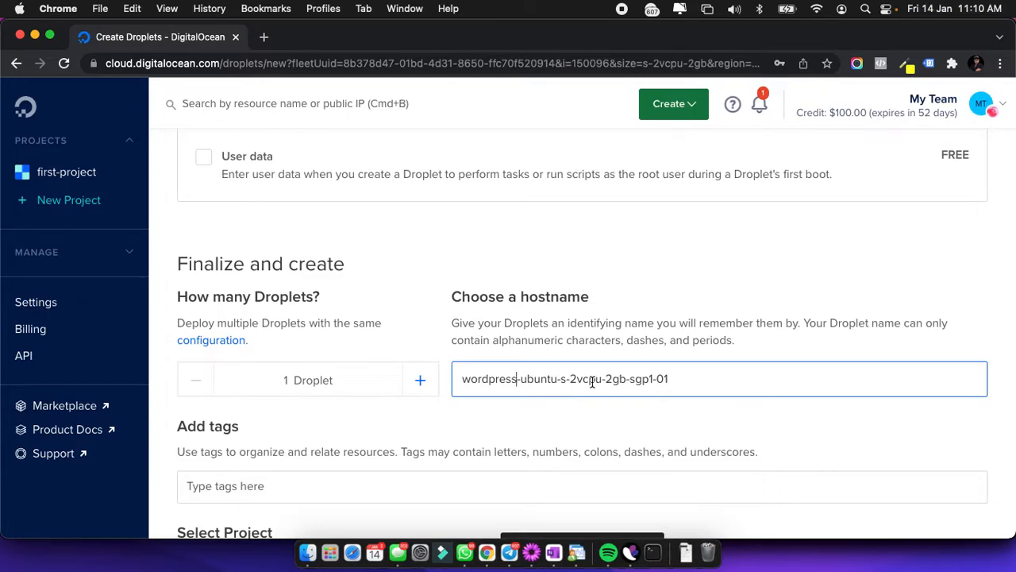
pyautogui.press('super+a')
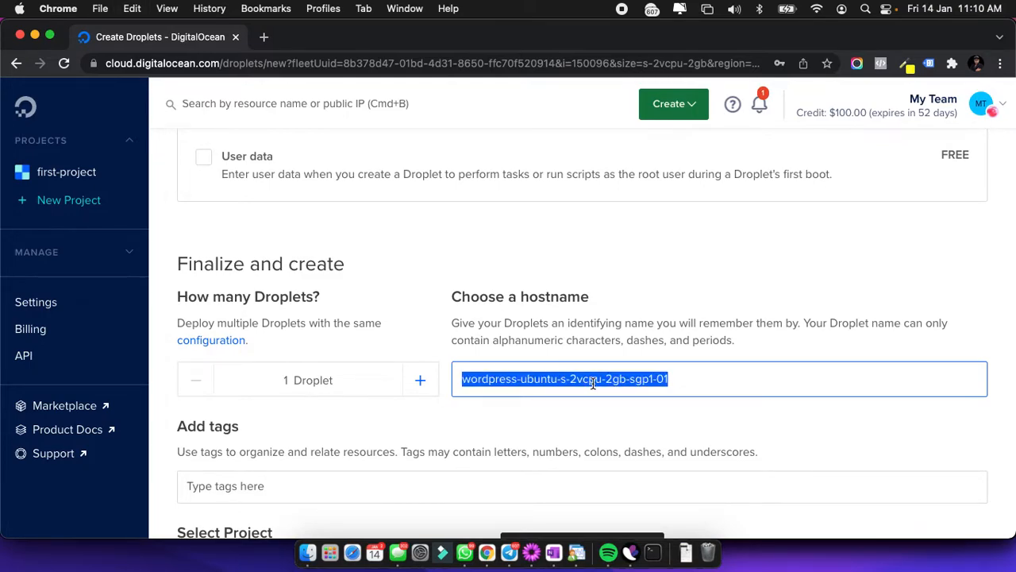
pyautogui.write('abc')
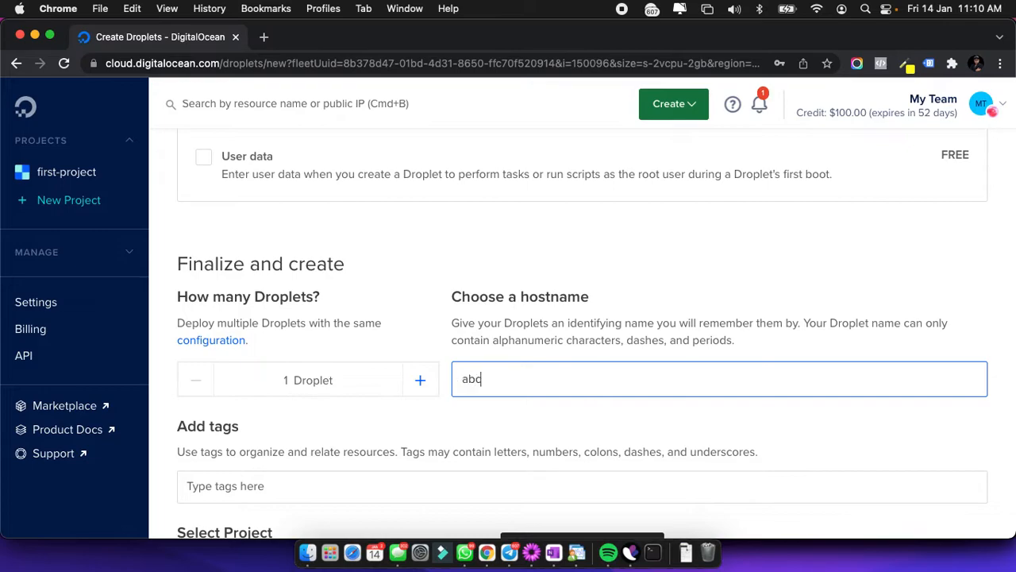
pyautogui.write('.com')
pyautogui.scroll(-1, 648, 417)
pyautogui.press('super+a')
pyautogui.write('astrahe')
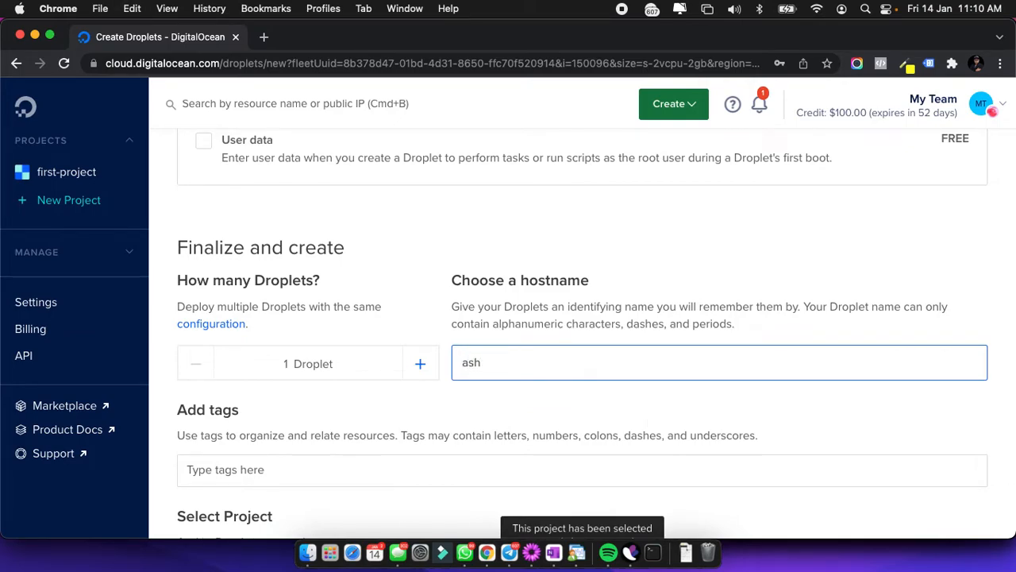
pyautogui.write('rbs.org')
pyautogui.scroll(5, 597, 380)
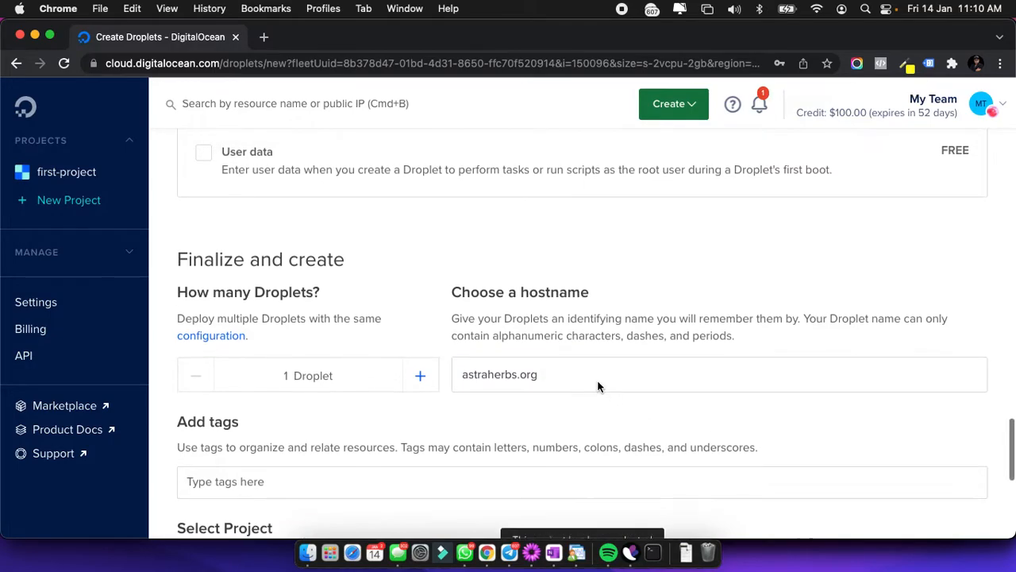
pyautogui.scroll(-6, 599, 388)
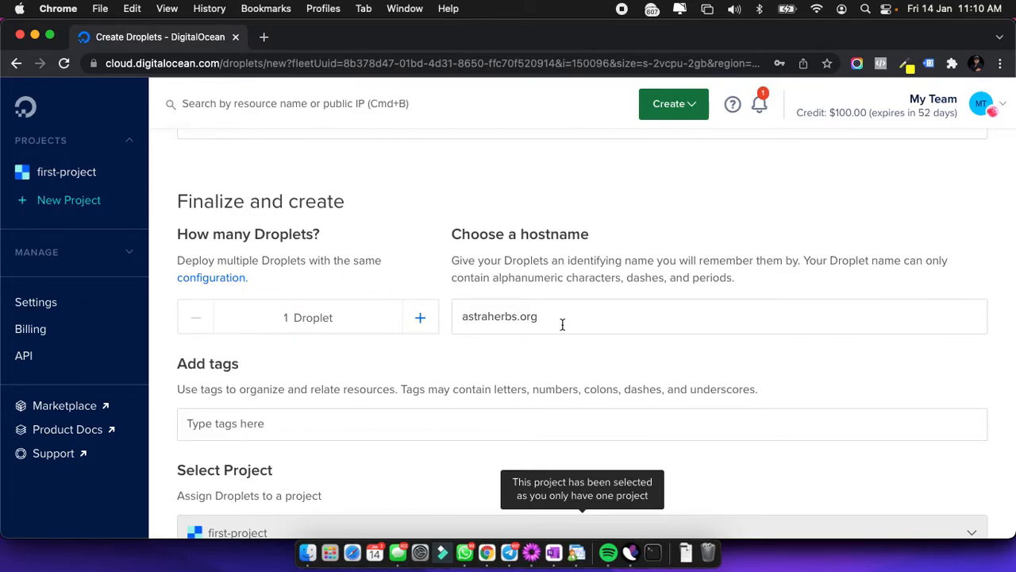
pyautogui.scroll(-3, 562, 324)
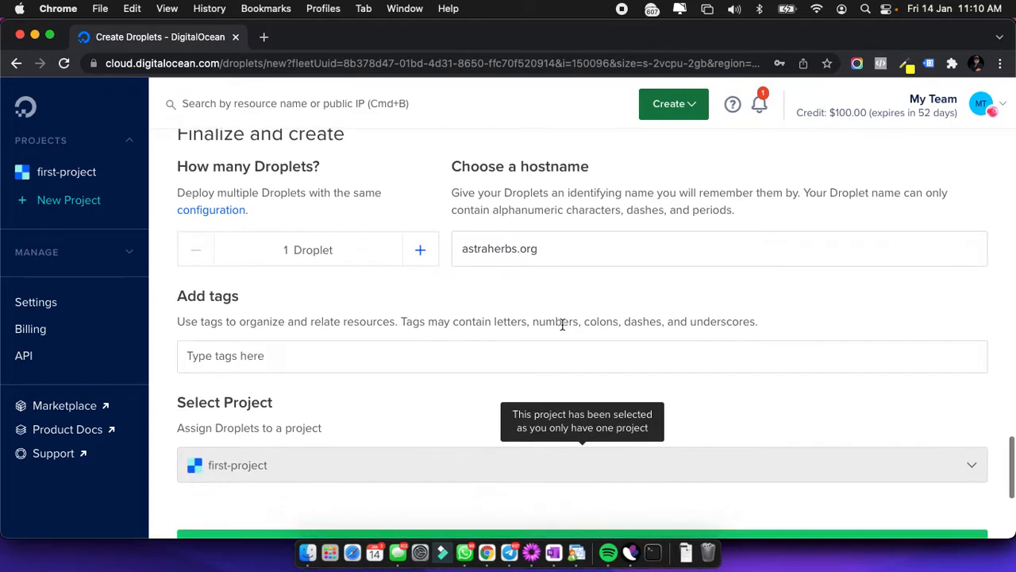
pyautogui.scroll(-2, 342, 297)
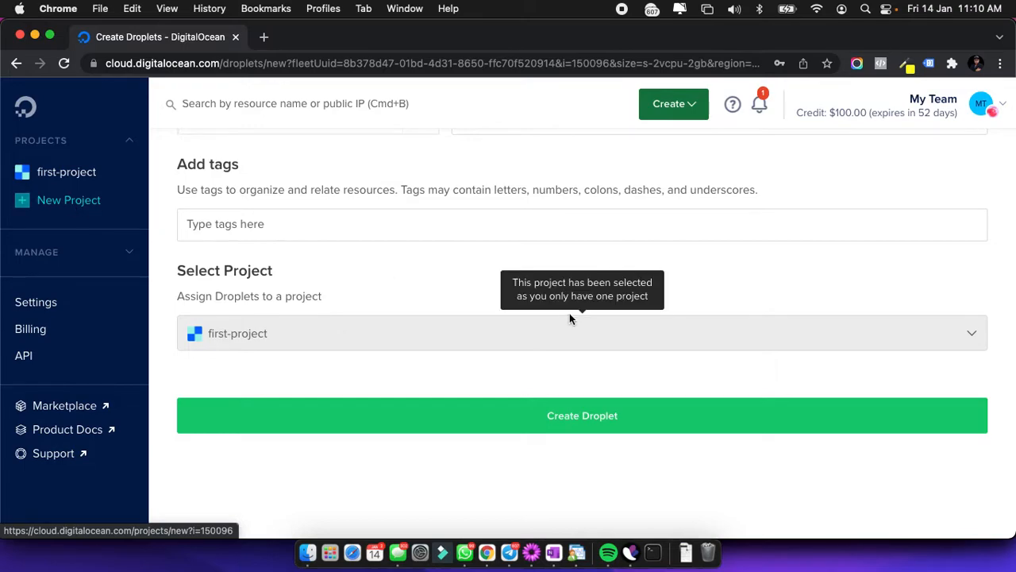
pyautogui.scroll(1, 431, 207)
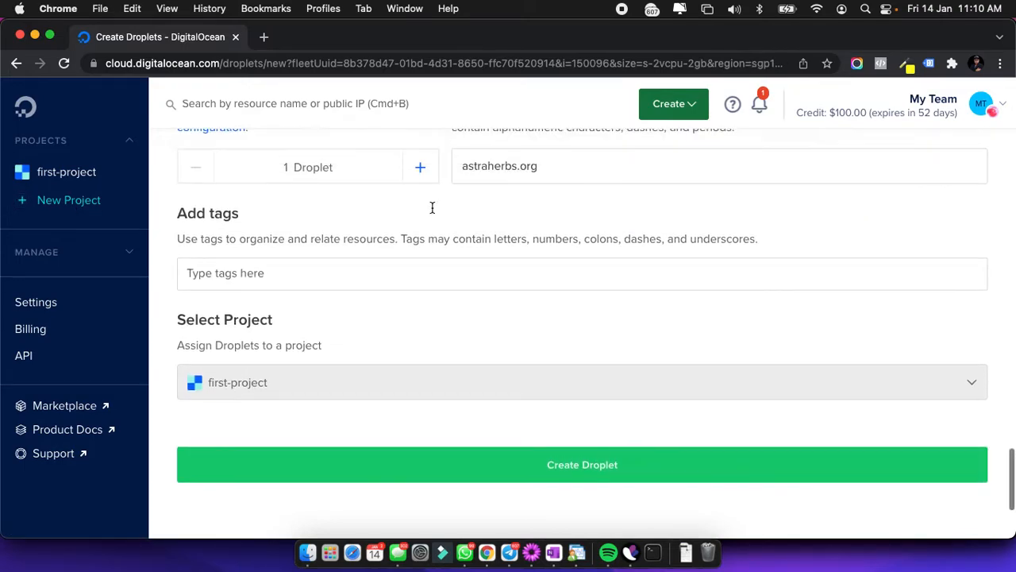
pyautogui.scroll(-2, 461, 278)
# Create the astraherbs.org droplet and copy its IP address 157.230.249.238.
pyautogui.click(576, 404)
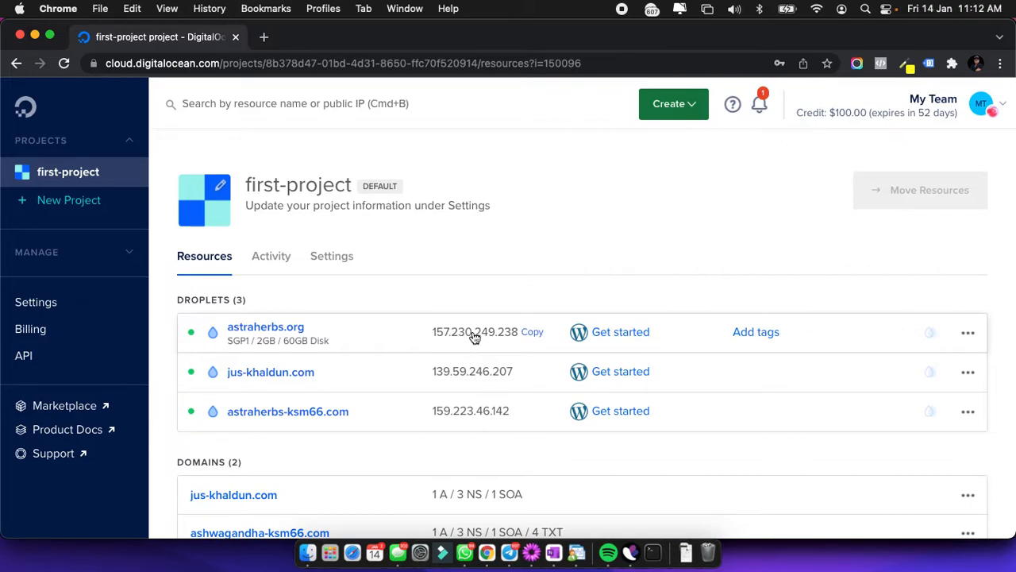
pyautogui.click(532, 336)
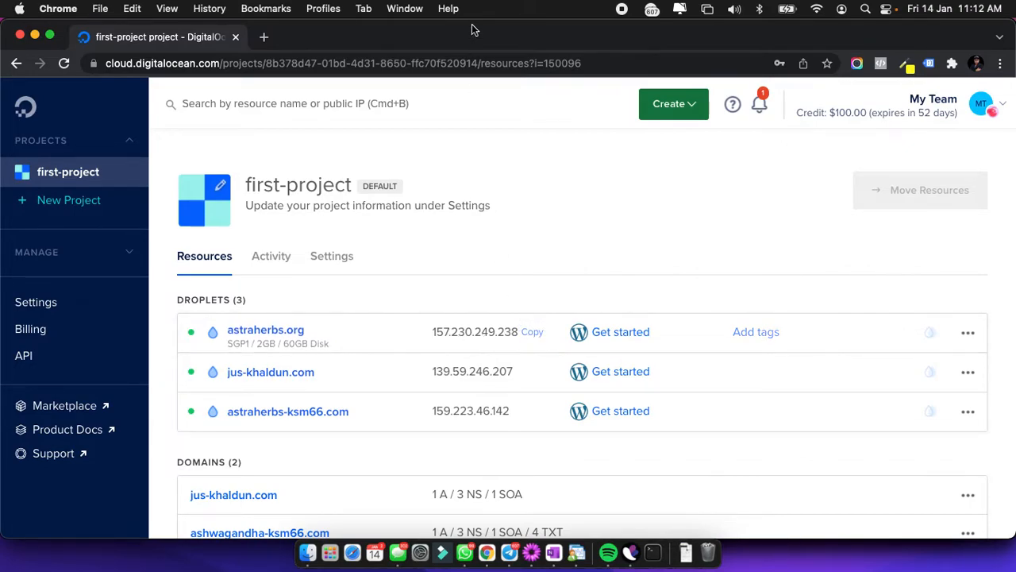
pyautogui.click(263, 37)
# Load 157.230.249.238 in Chrome to see the droplet's SSH login prompt for WordPress setup.
pyautogui.click(256, 61)
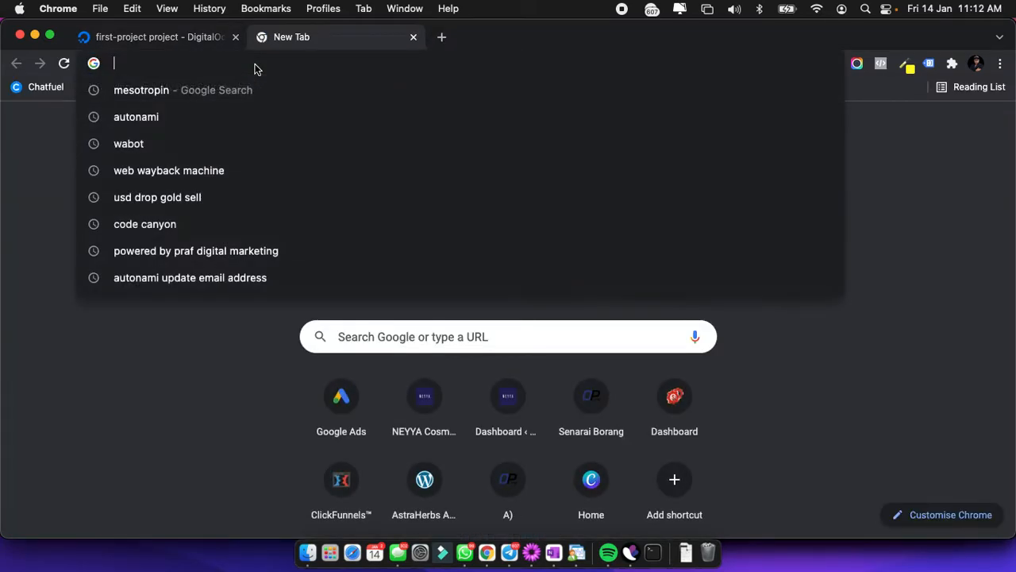
pyautogui.press('super+v')
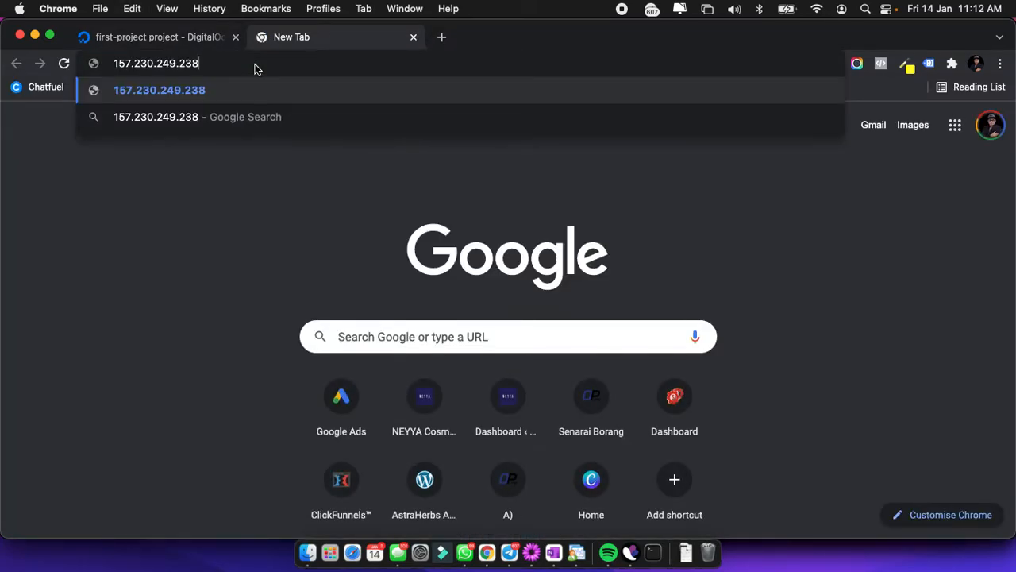
pyautogui.press('Return')
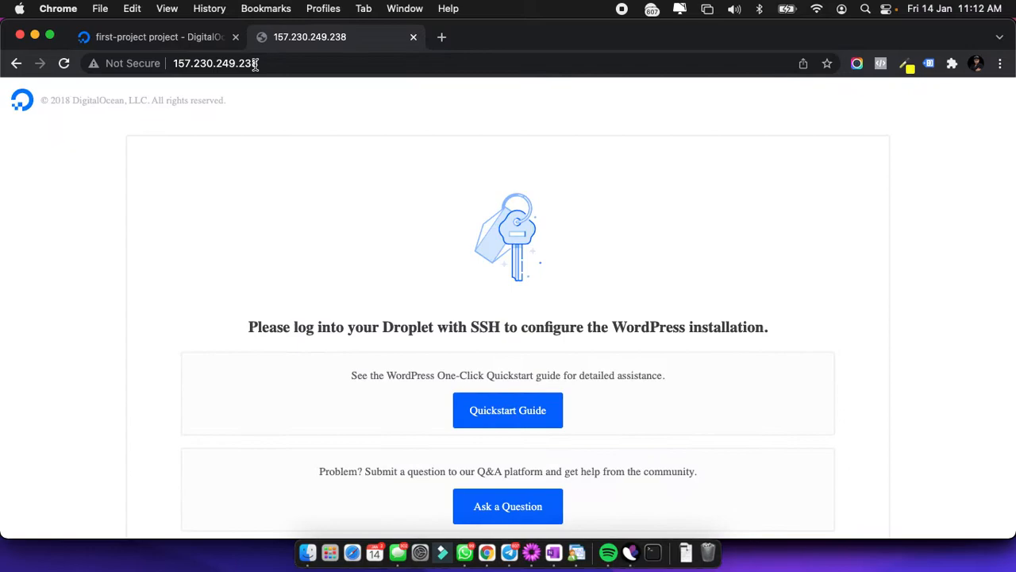
pyautogui.scroll(-1, 383, 239)
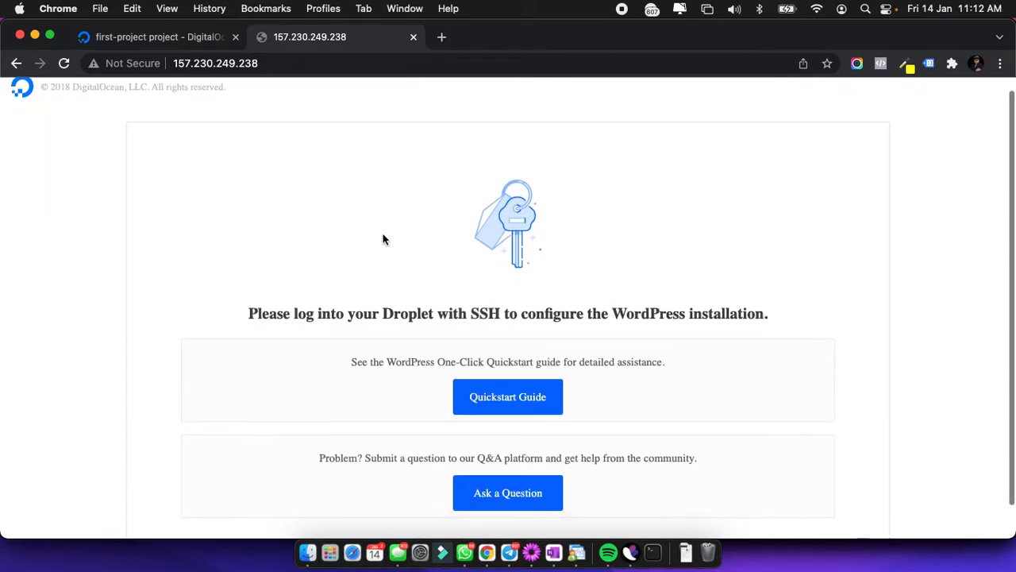
pyautogui.scroll(-2, 382, 239)
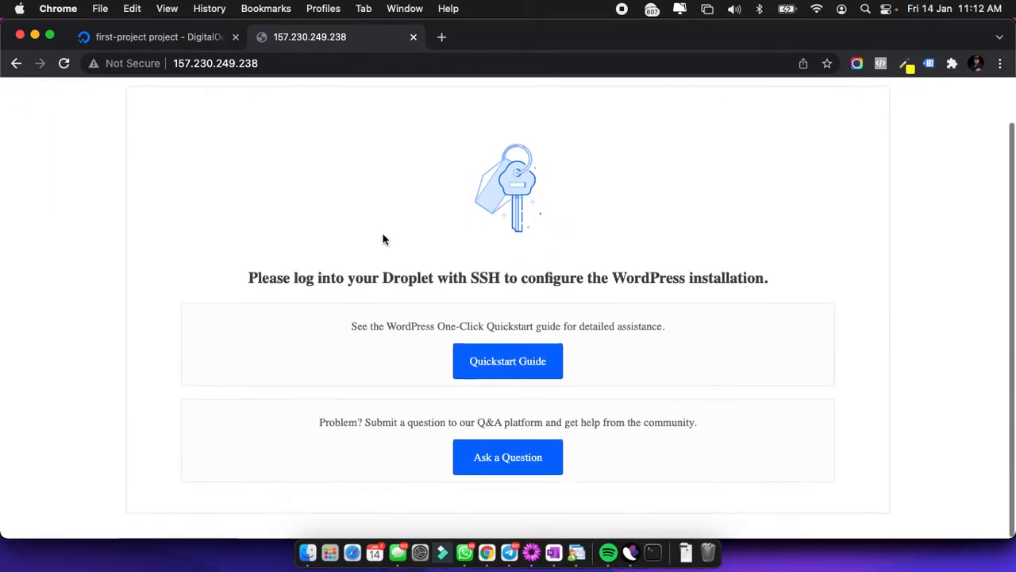
pyautogui.scroll(3, 383, 239)
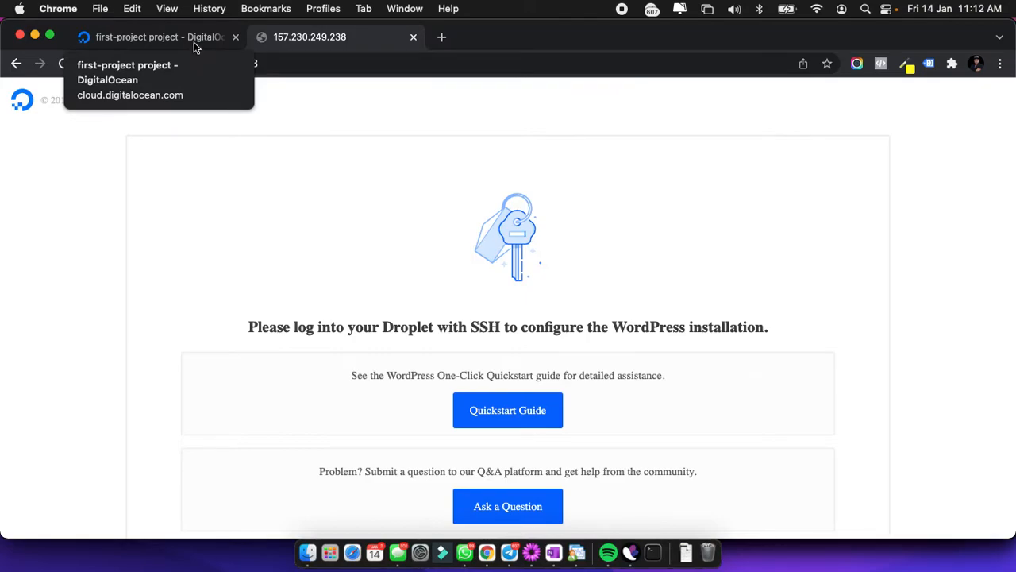
# Expand astraherbs.org's details: WordPress 5.8, 2 vCPUs, 2GB / 60GB, SGP1, IP 157.230.249.238.
pyautogui.click(194, 42)
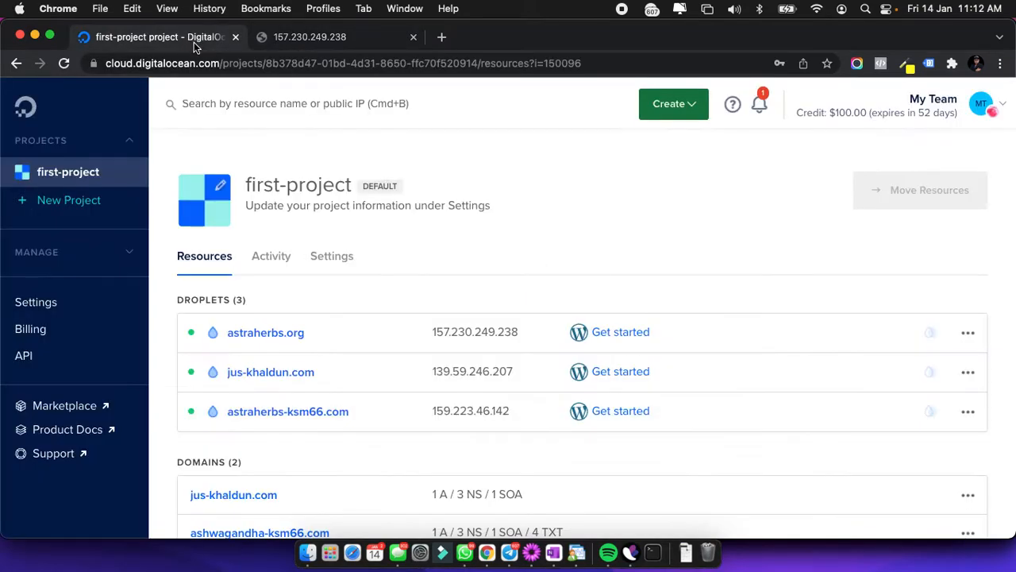
pyautogui.click(605, 333)
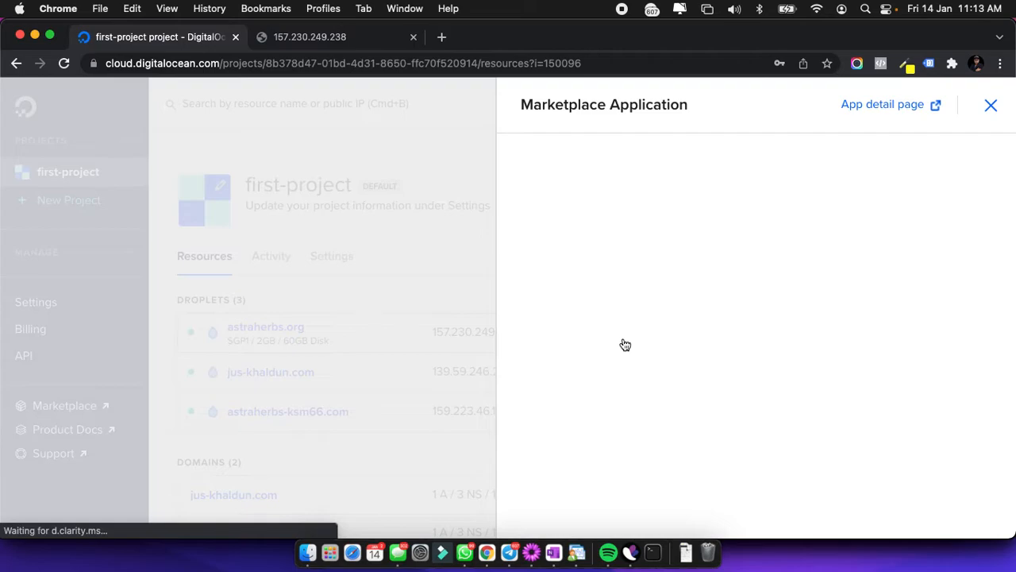
pyautogui.click(990, 106)
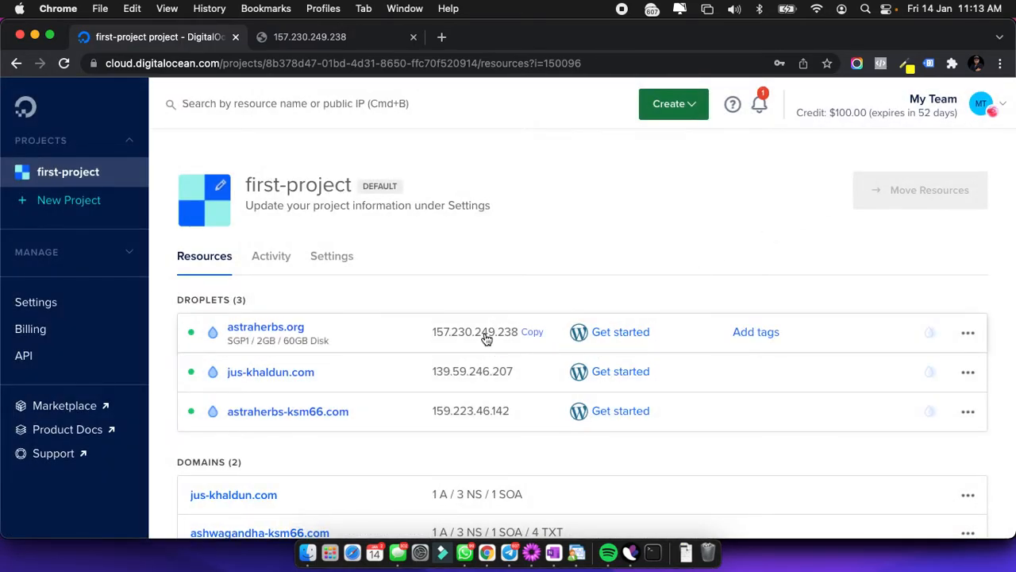
pyautogui.click(398, 338)
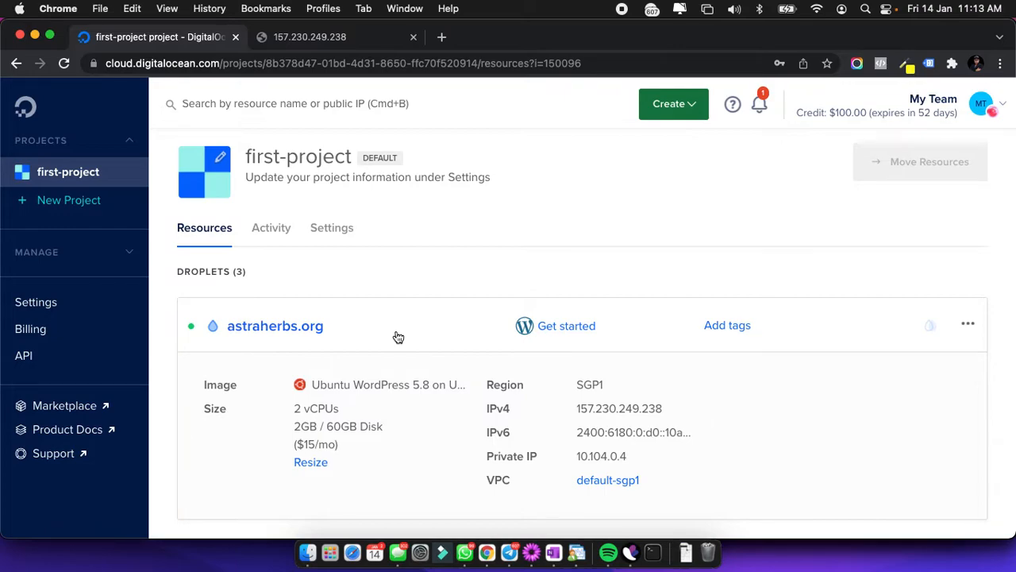
pyautogui.scroll(-2, 398, 337)
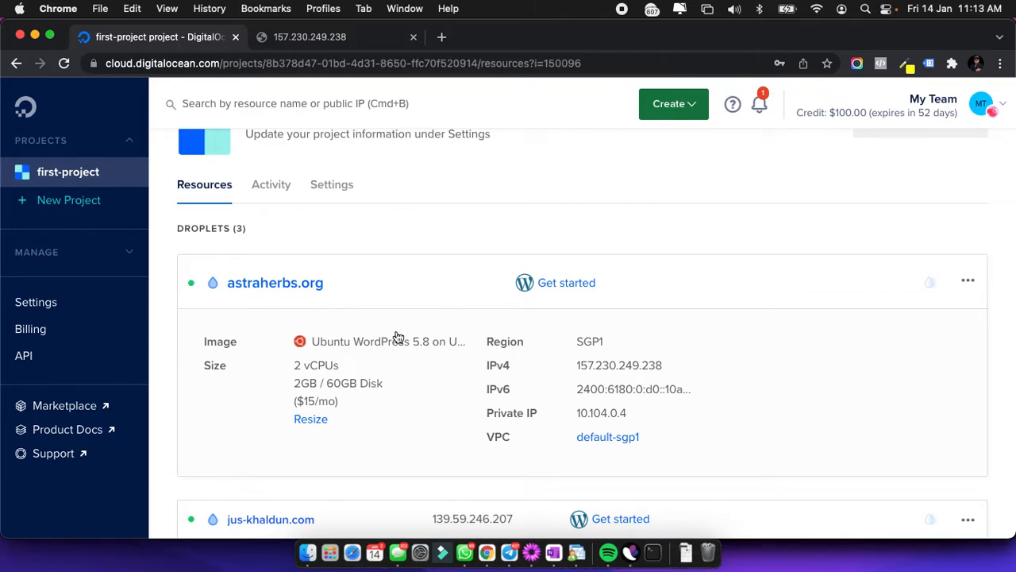
pyautogui.scroll(-3, 484, 407)
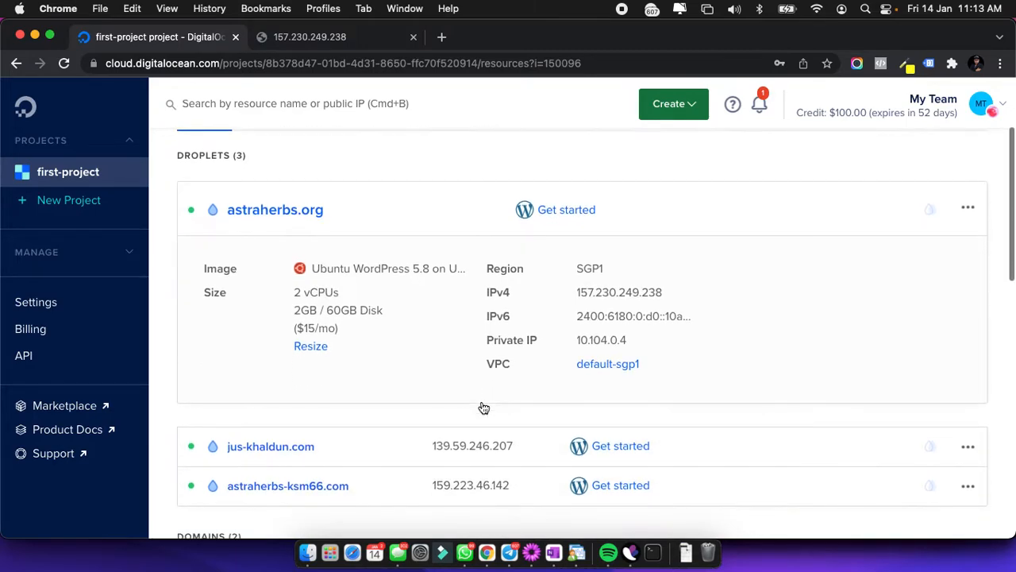
pyautogui.scroll(2, 483, 393)
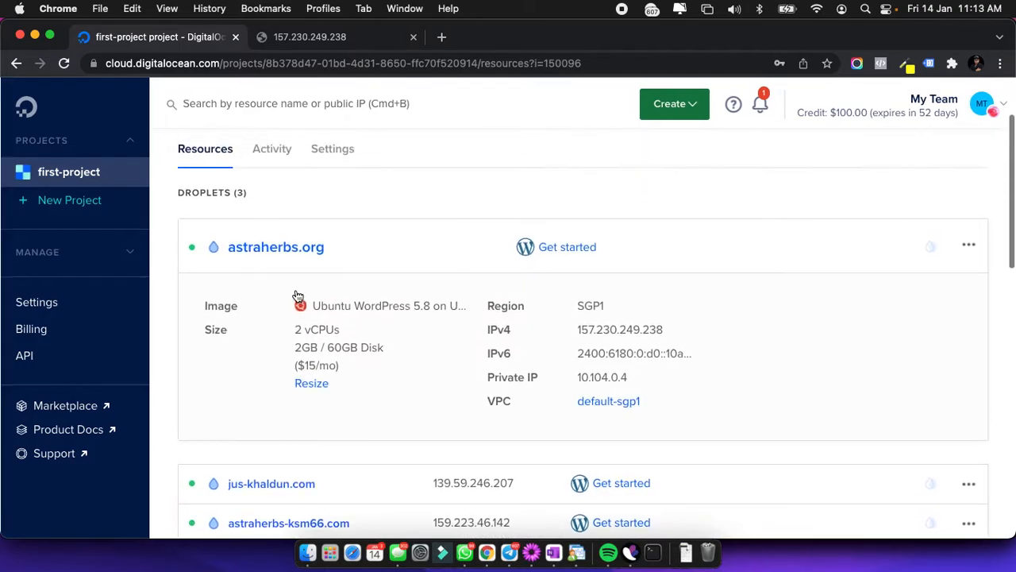
# Open the astraherbs.org droplet page and go through Power to its Access settings.
pyautogui.click(263, 247)
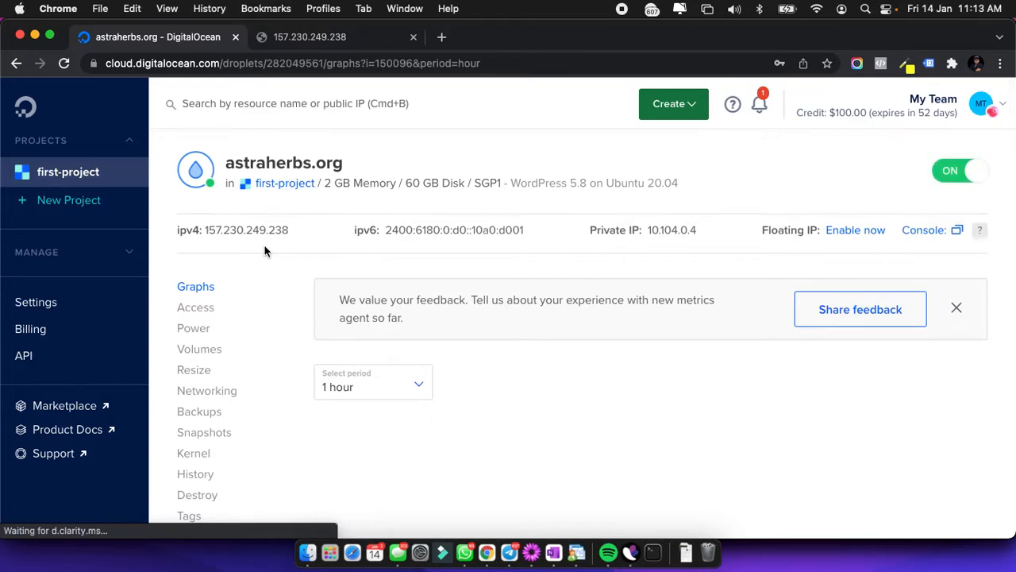
pyautogui.scroll(-1, 518, 405)
pyautogui.scroll(-2, 519, 405)
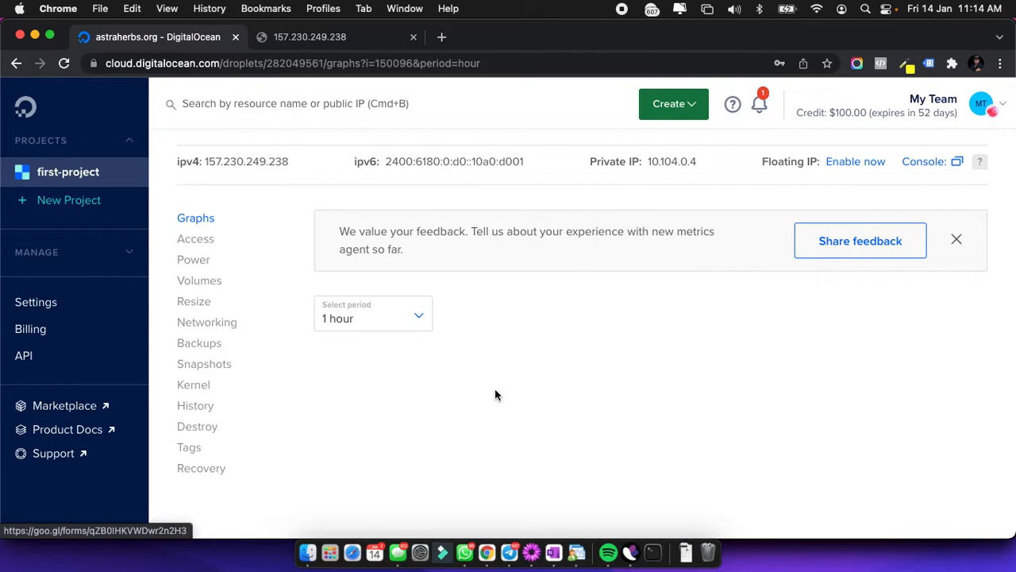
pyautogui.click(202, 268)
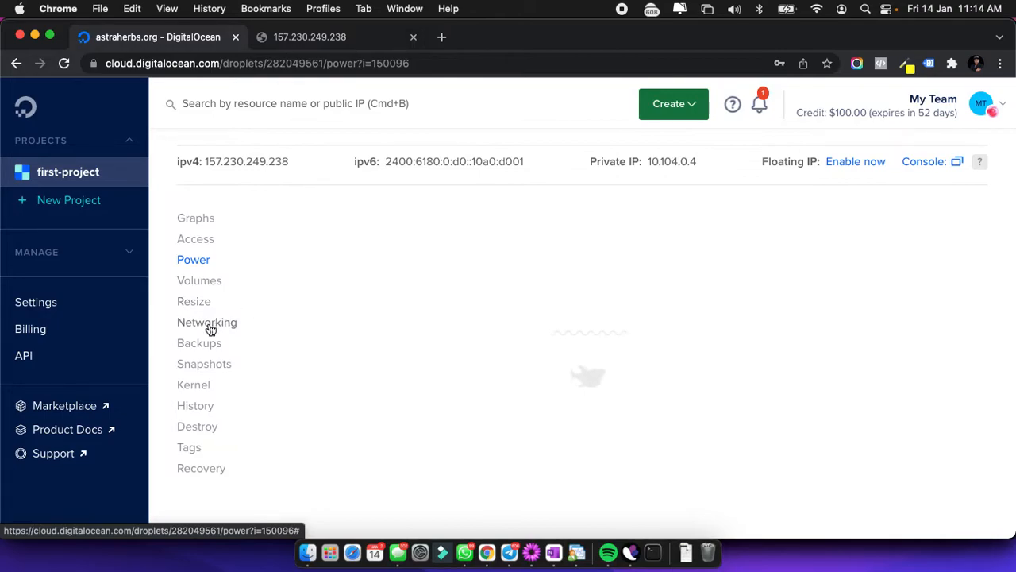
pyautogui.click(816, 10)
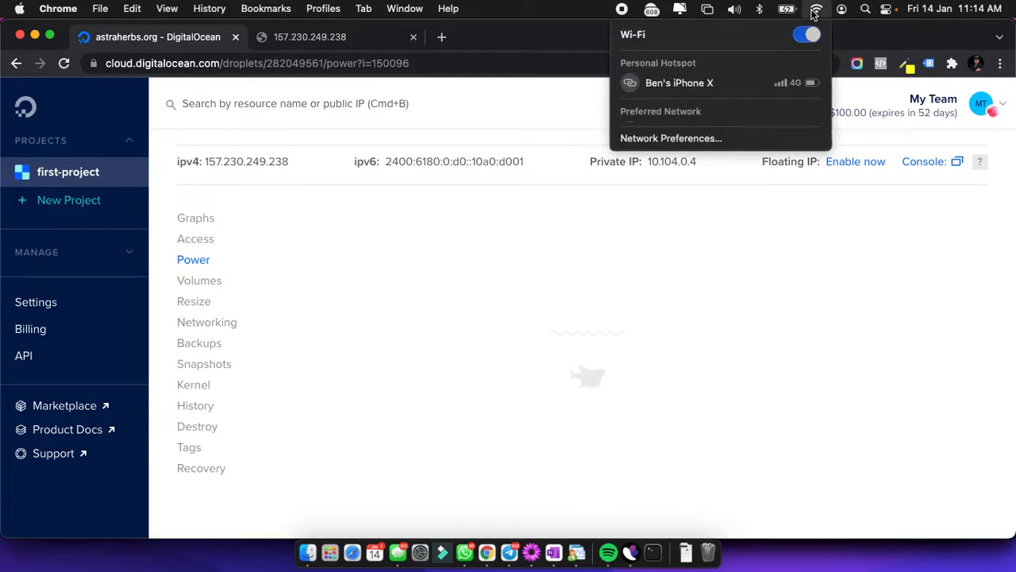
pyautogui.click(742, 376)
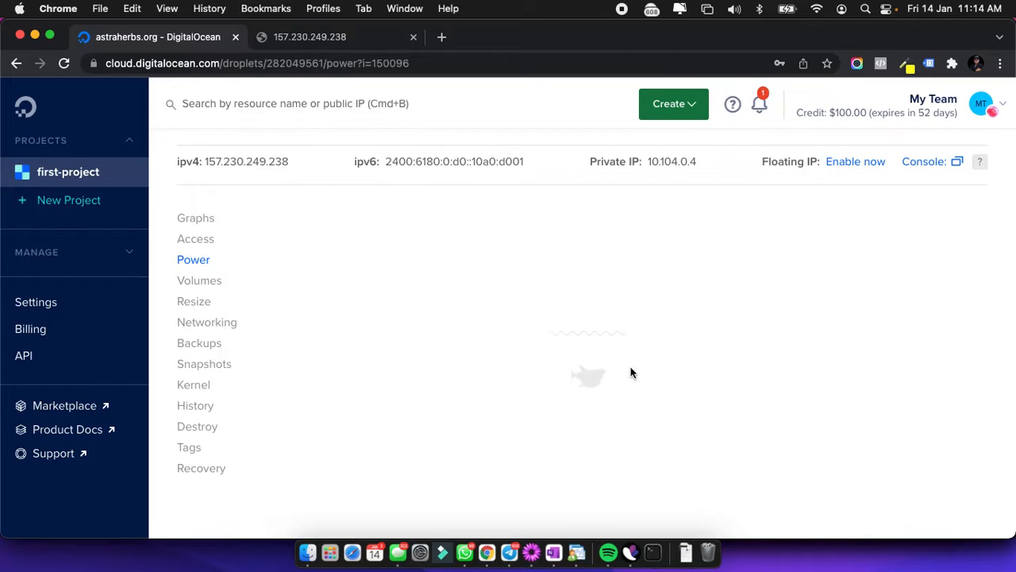
pyautogui.click(186, 246)
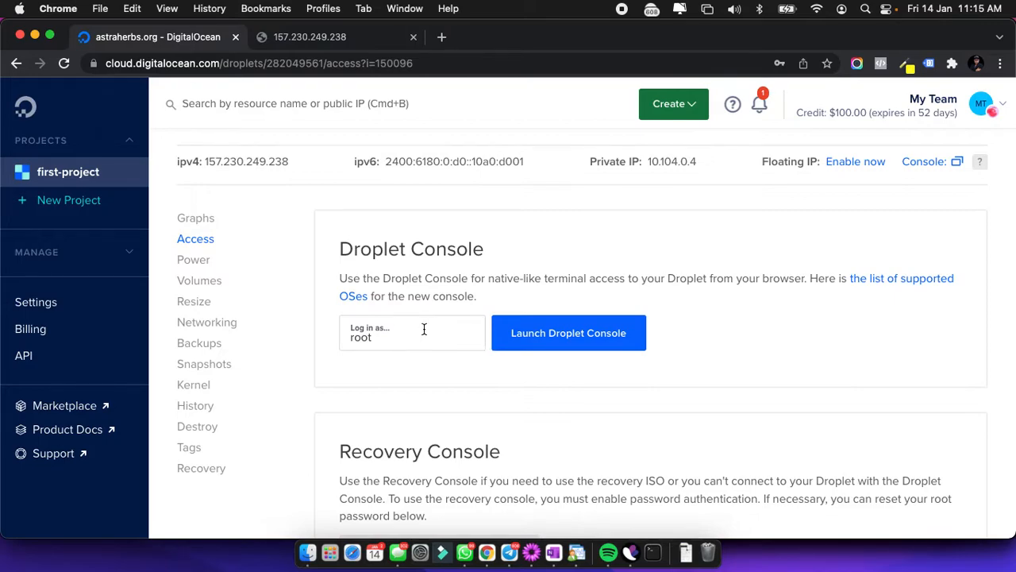
# Launch the root web console, close the stale session and reconnect to Wi-Fi.
pyautogui.click(568, 334)
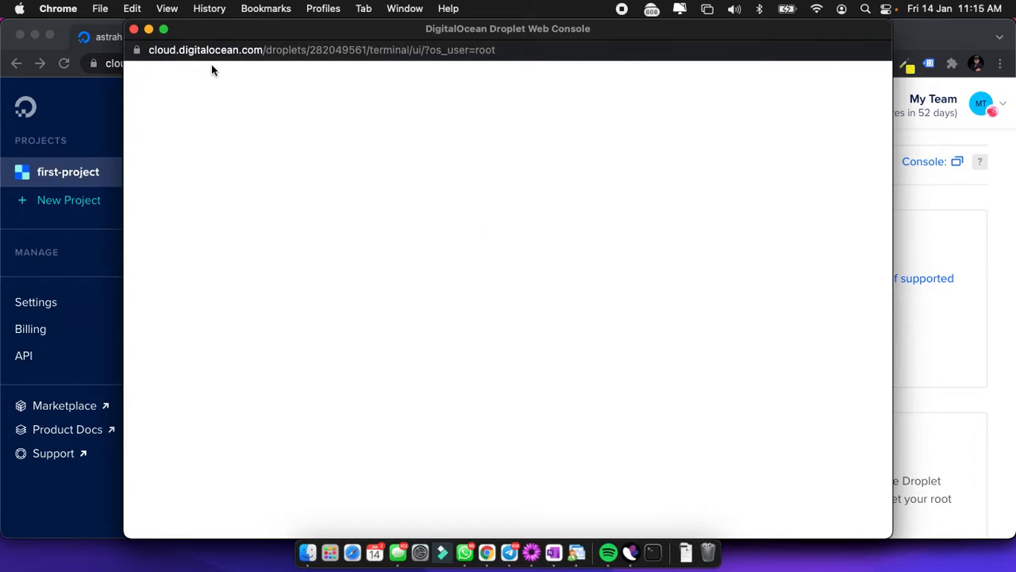
pyautogui.click(134, 28)
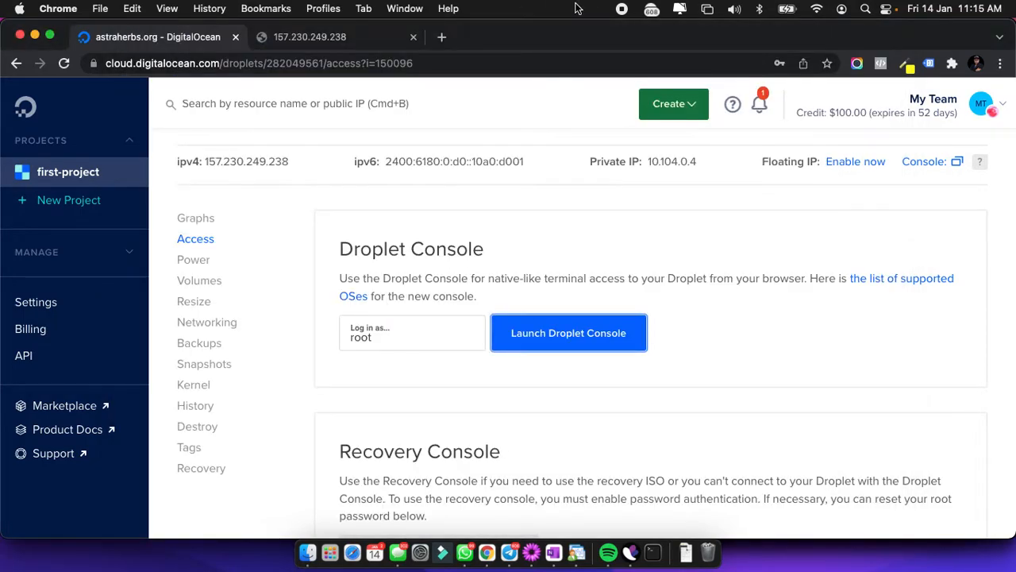
pyautogui.click(818, 9)
pyautogui.click(719, 179)
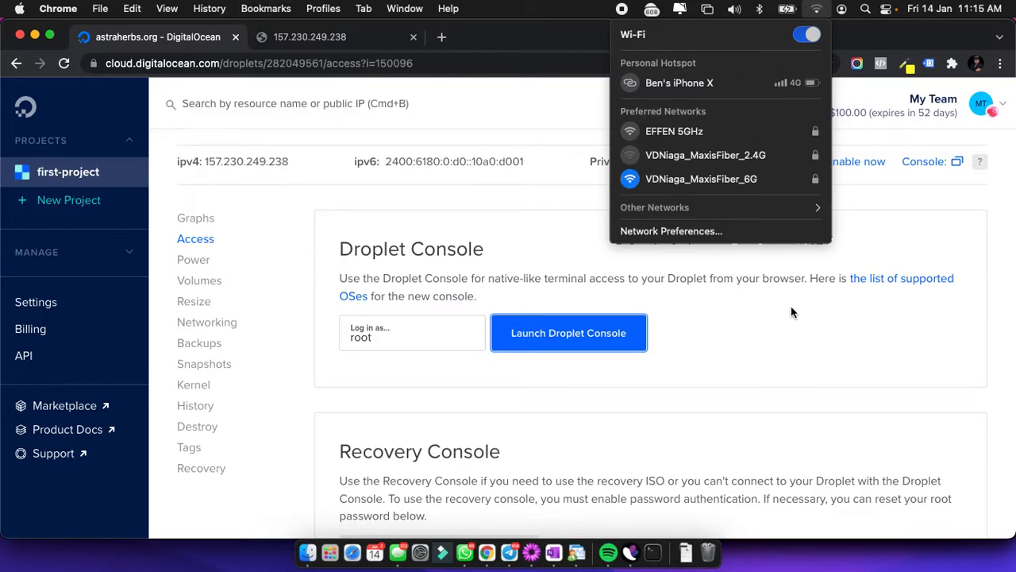
pyautogui.click(752, 342)
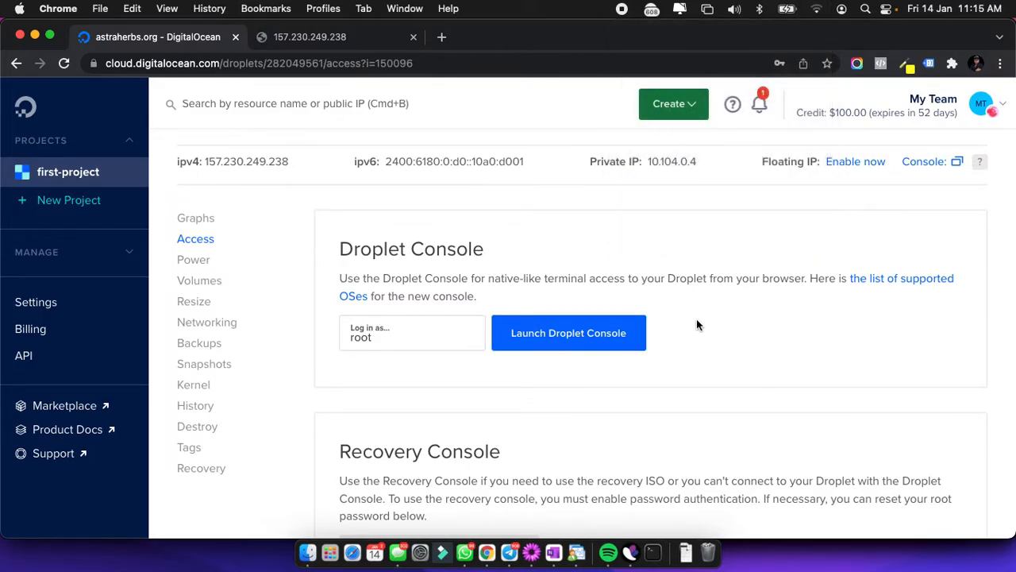
# Reload the droplet's IP page and start a fresh root Droplet Console session.
pyautogui.click(386, 37)
pyautogui.click(63, 63)
pyautogui.click(150, 38)
pyautogui.click(585, 335)
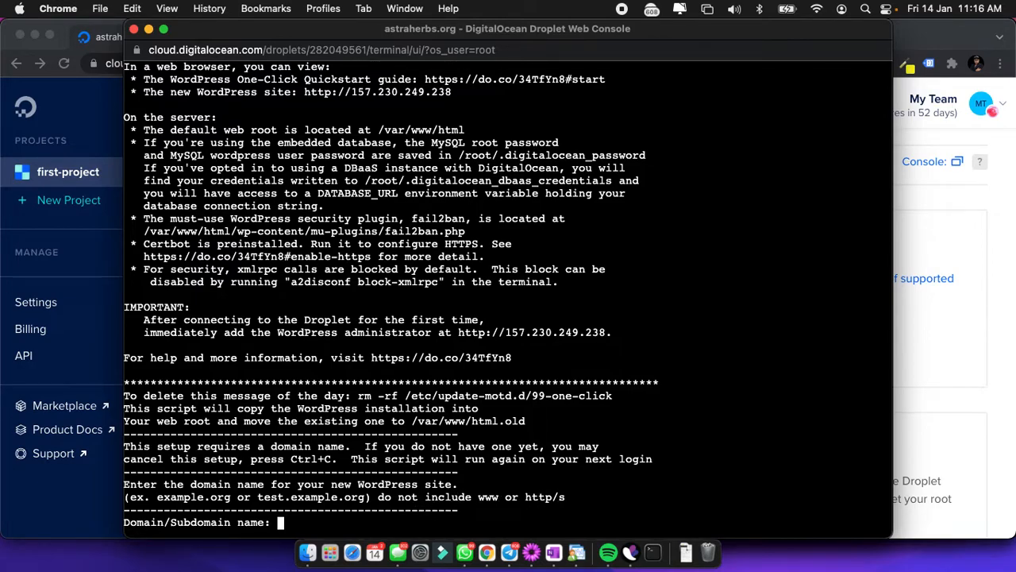
# Enter astraherbs.org as the site domain, then the admin's e-mail address.
pyautogui.write('astraherbs.org')
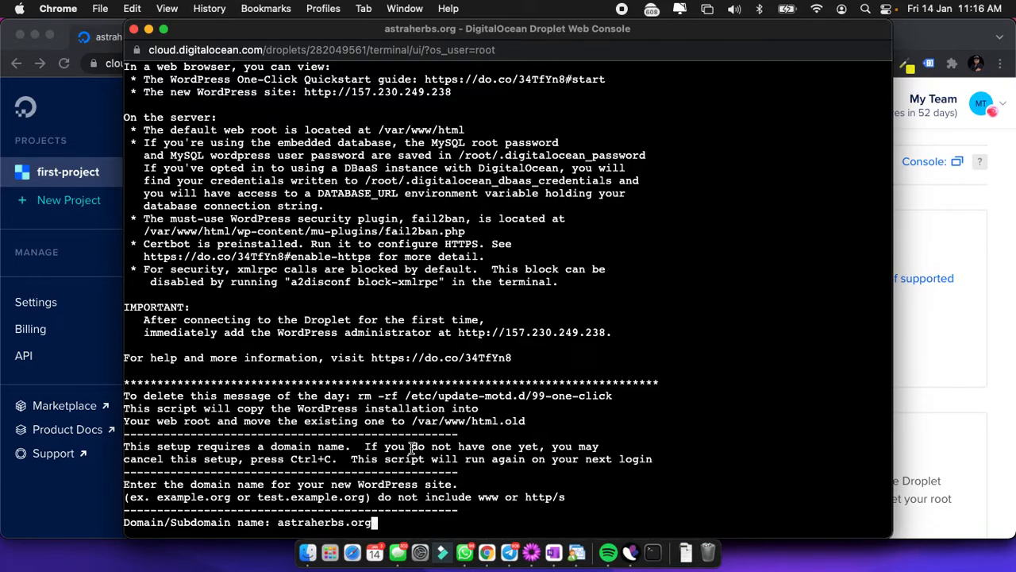
pyautogui.press('Return')
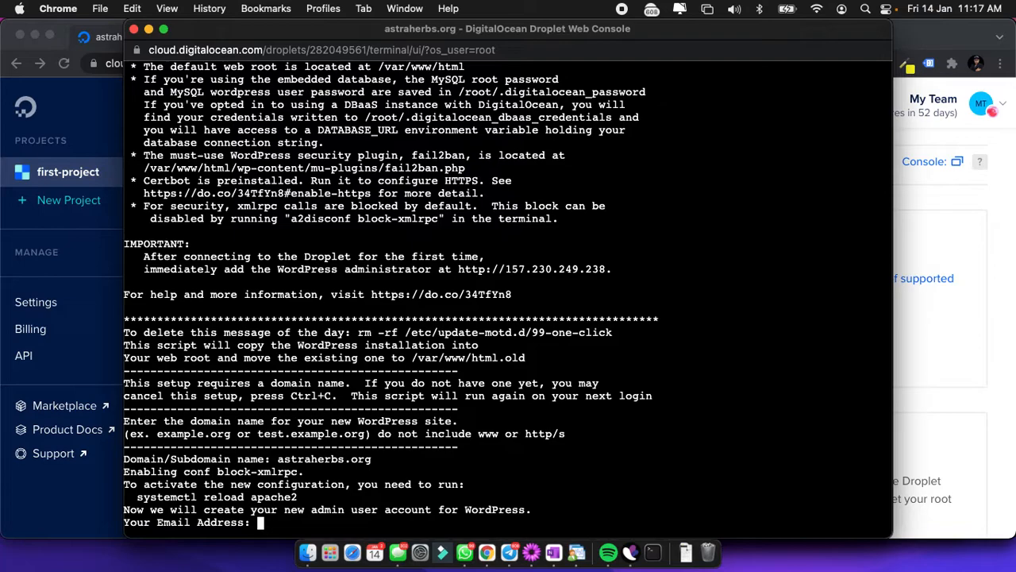
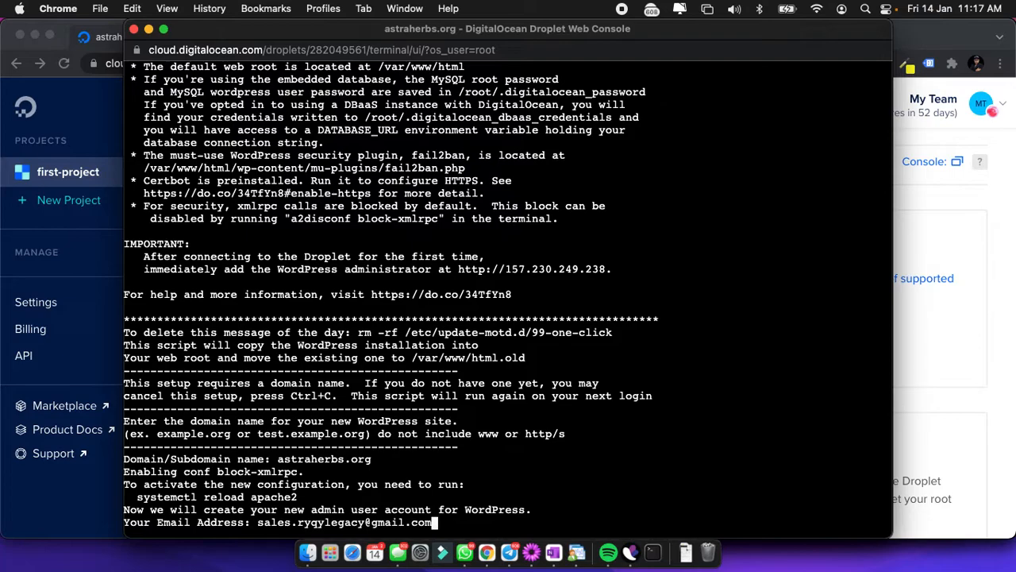
pyautogui.press('Return')
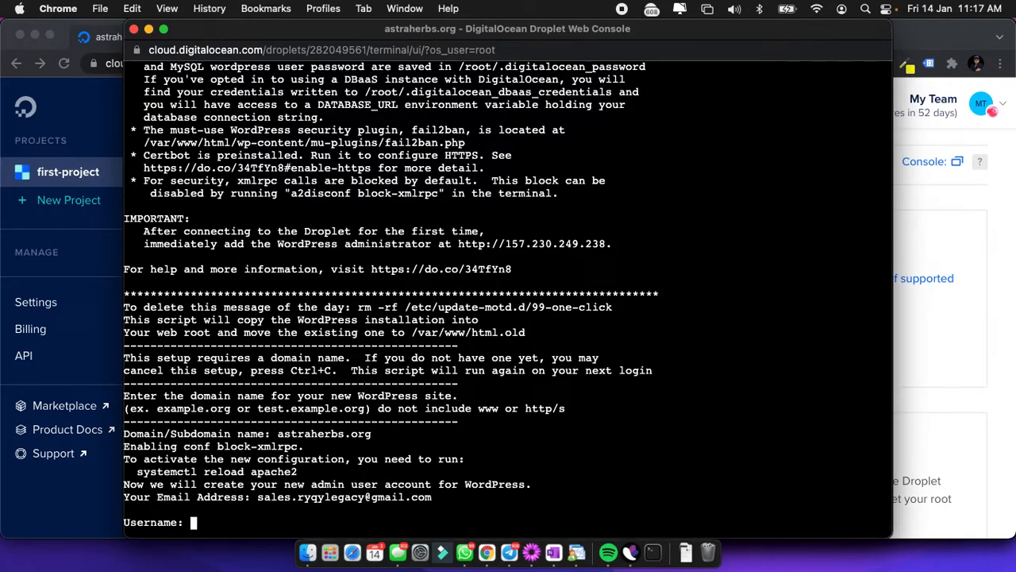
# Enter the admin username, a password and the blog title Astraherbs.org.
pyautogui.press('Return')
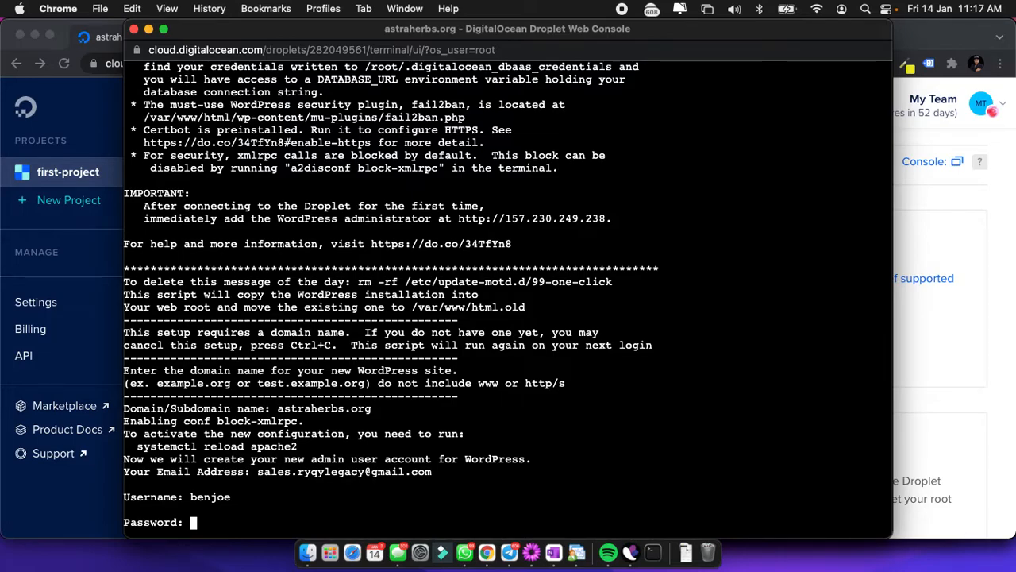
pyautogui.press('Return')
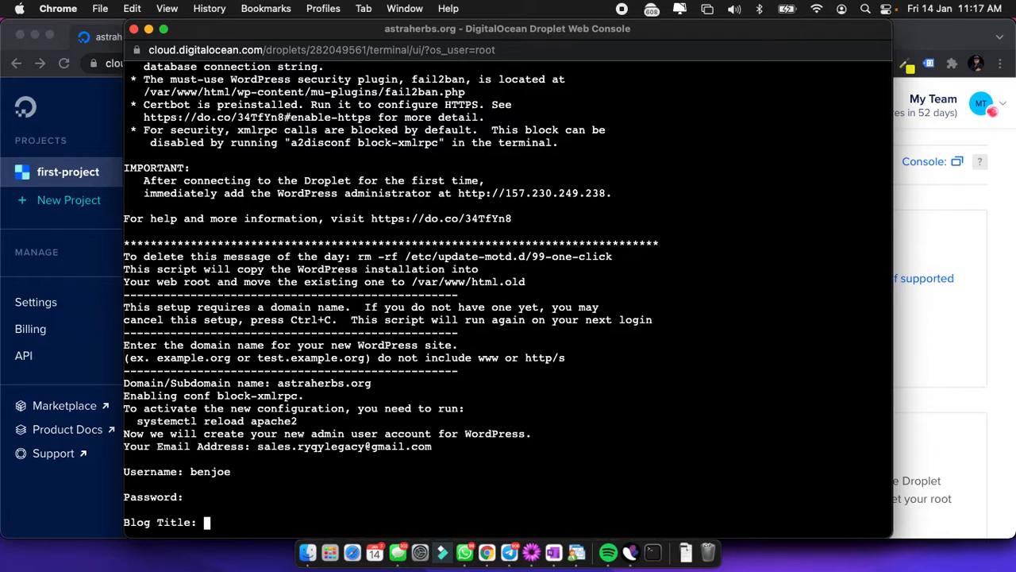
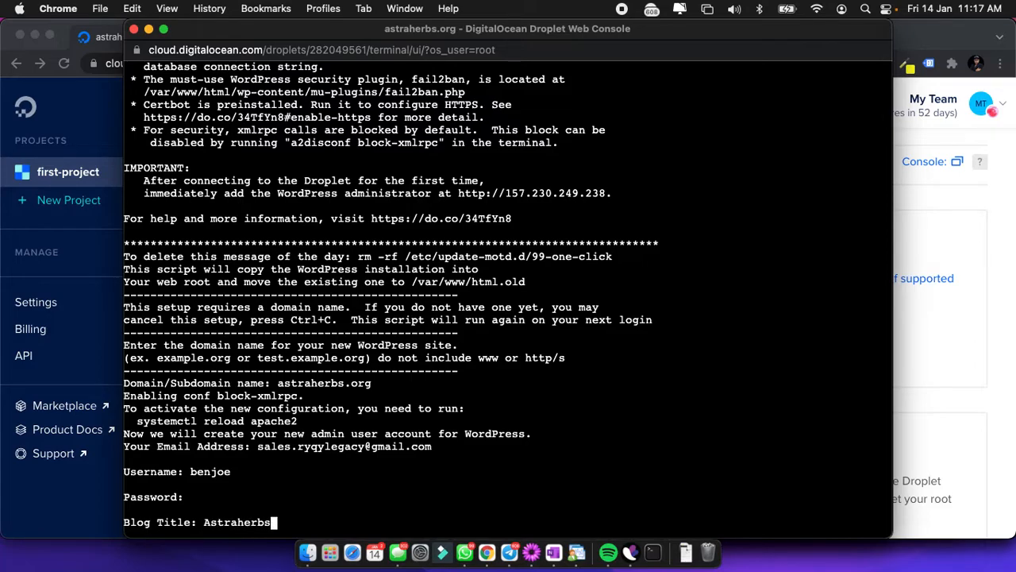
pyautogui.press('Return')
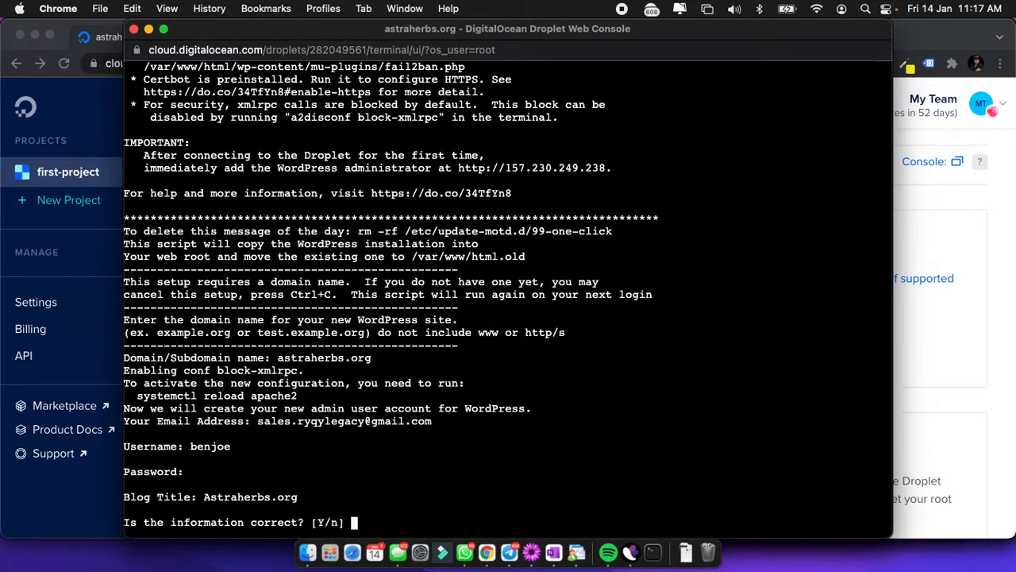
# Confirm the site details with y and choose y to set up HTTPS with Let's Encrypt.
pyautogui.write('y')
pyautogui.press('Return')
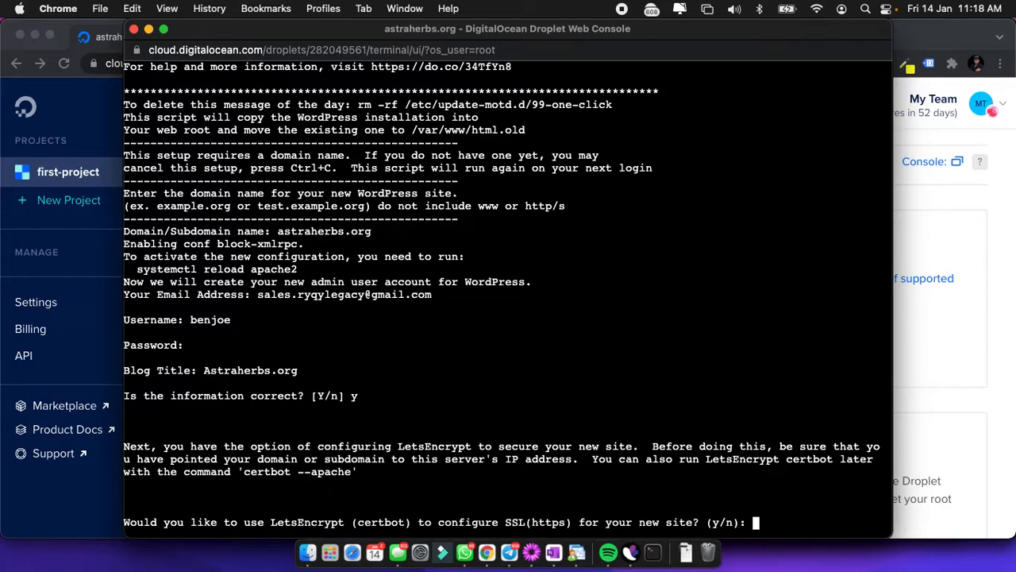
pyautogui.write('y')
pyautogui.press('Return')
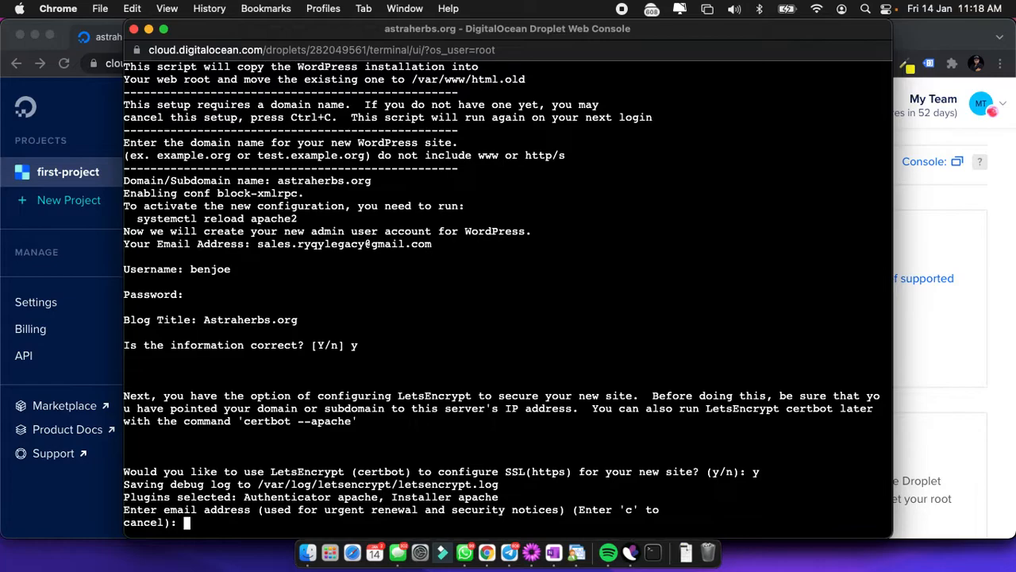
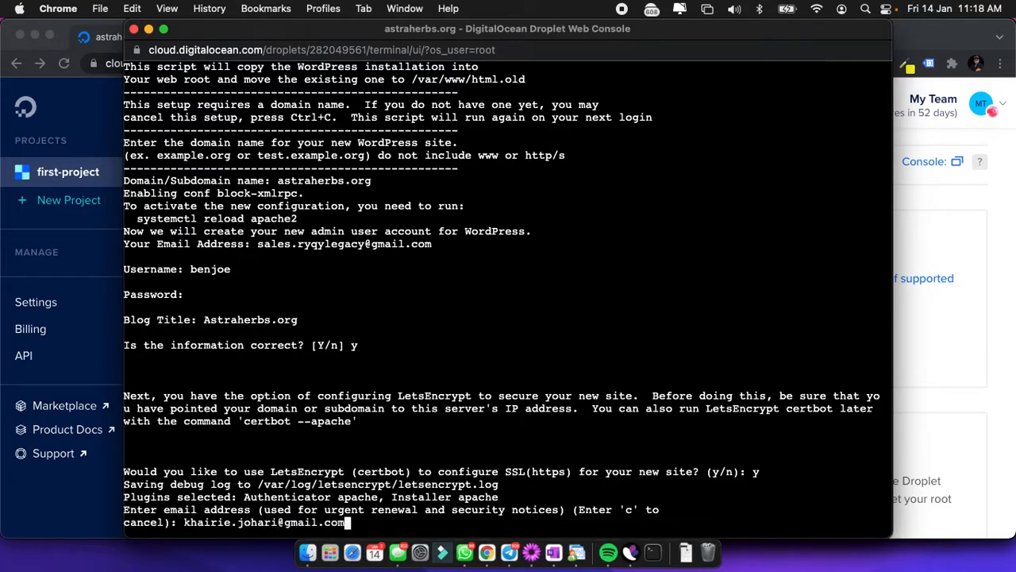
# Give the renewal-notice e-mail, agree with a, decline EFF with n, and pick 1 for astraherbs.org.
pyautogui.press('Return')
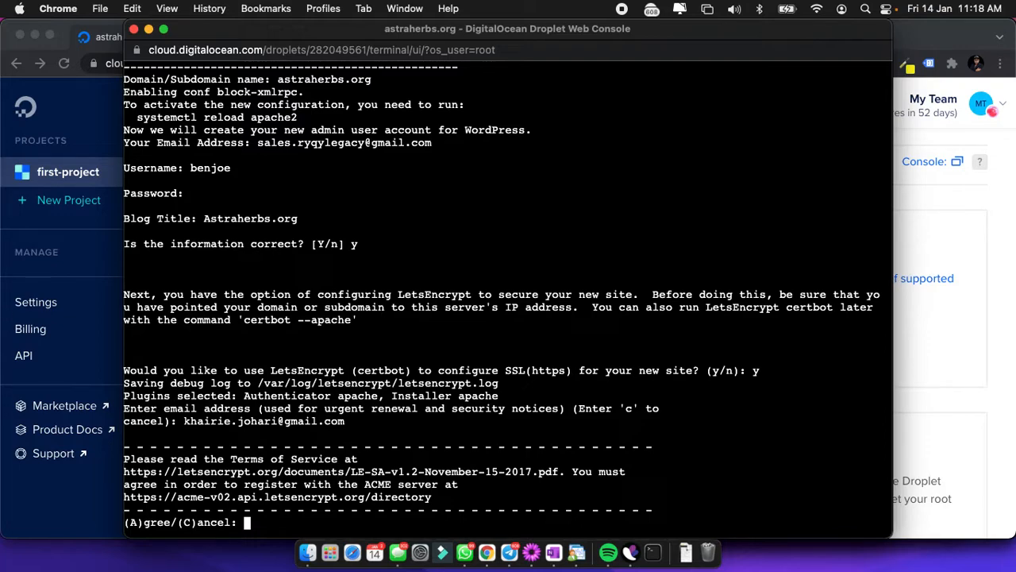
pyautogui.write('a')
pyautogui.press('Return')
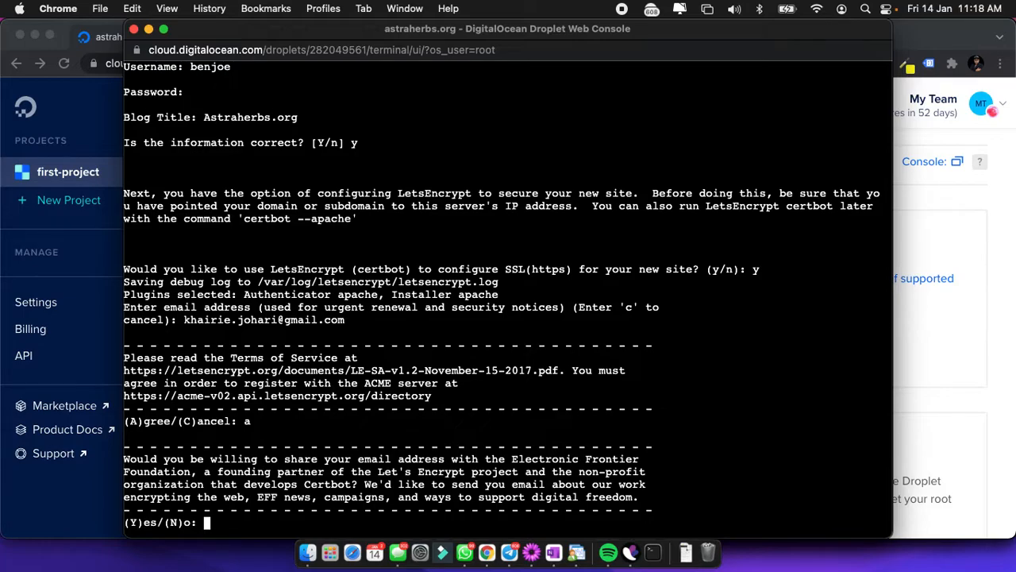
pyautogui.write('n')
pyautogui.press('Return')
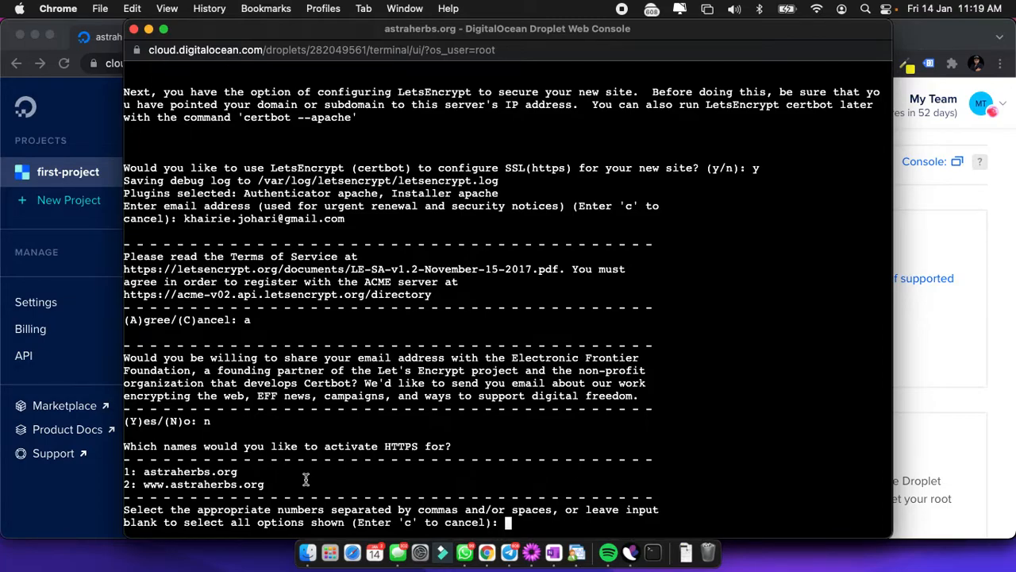
pyautogui.write('1')
pyautogui.press('Return')
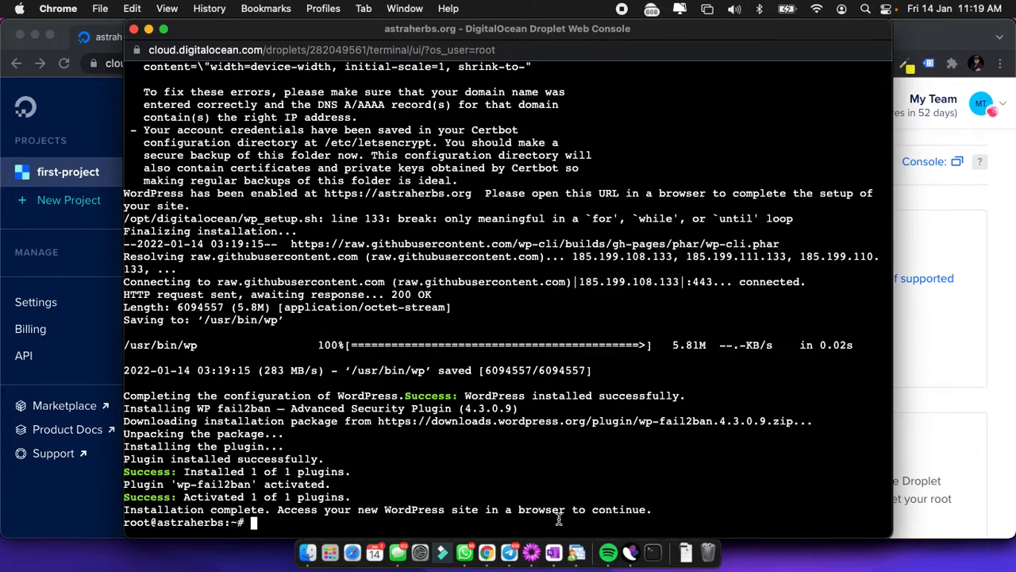
# Bring the browser window back to the front once the setup script finishes.
pyautogui.click(914, 444)
# Reload the 157.230.249.238 tab to show the live Astraherbs.org WordPress site.
pyautogui.click(251, 40)
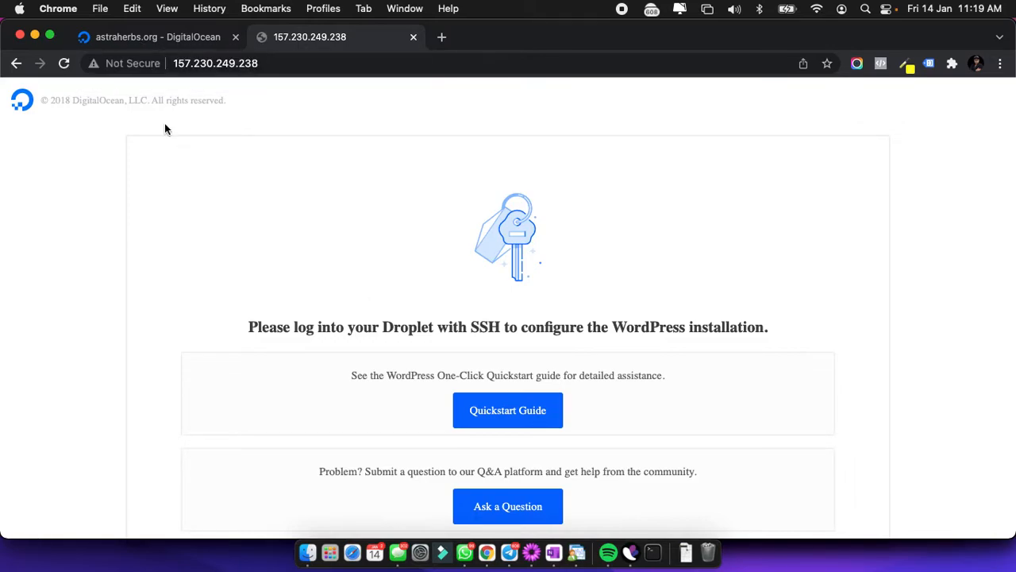
pyautogui.click(63, 64)
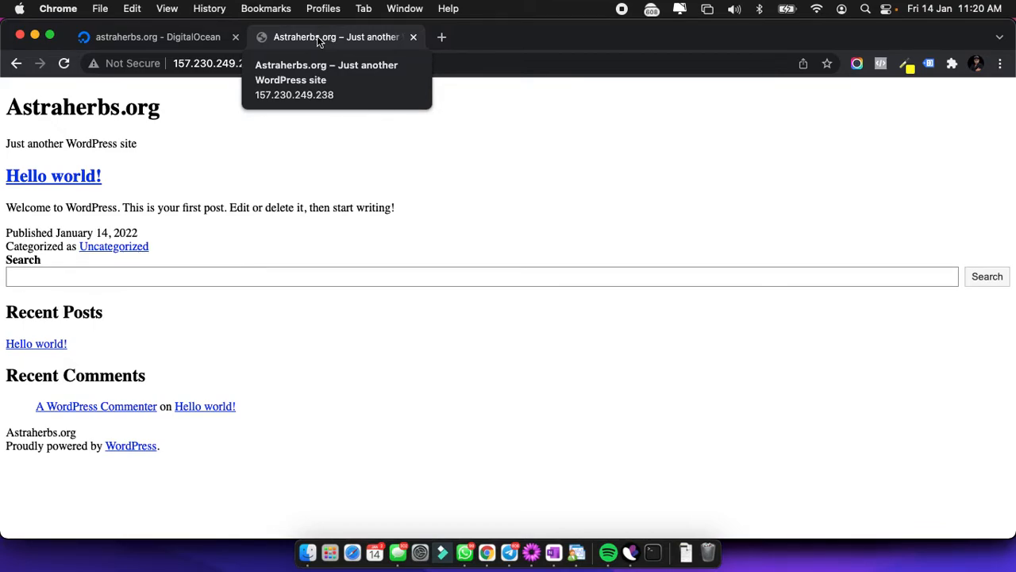
# Return to the droplet's DigitalOcean page and scroll through it.
pyautogui.click(193, 36)
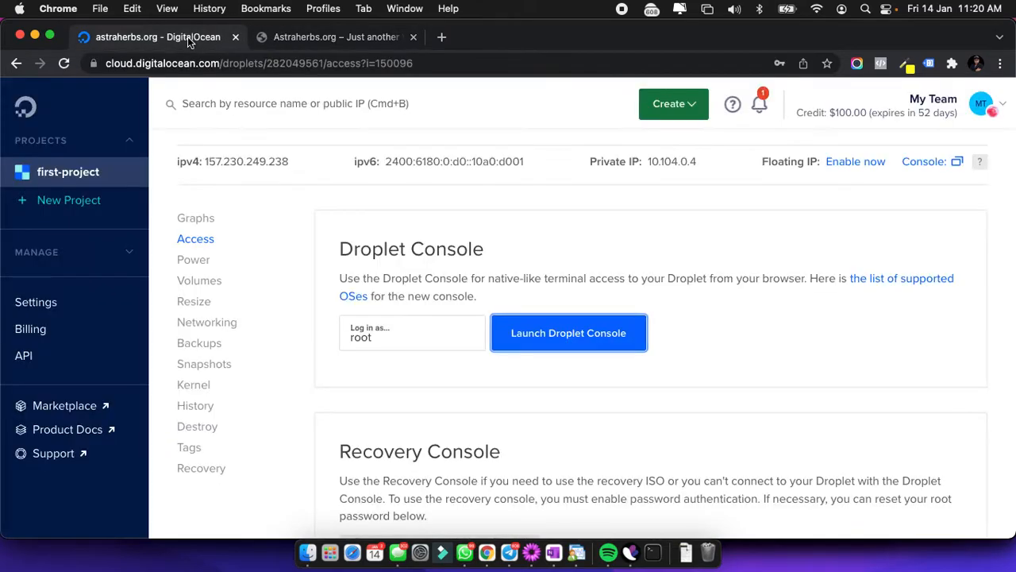
pyautogui.scroll(-1, 447, 347)
pyautogui.scroll(-5, 448, 347)
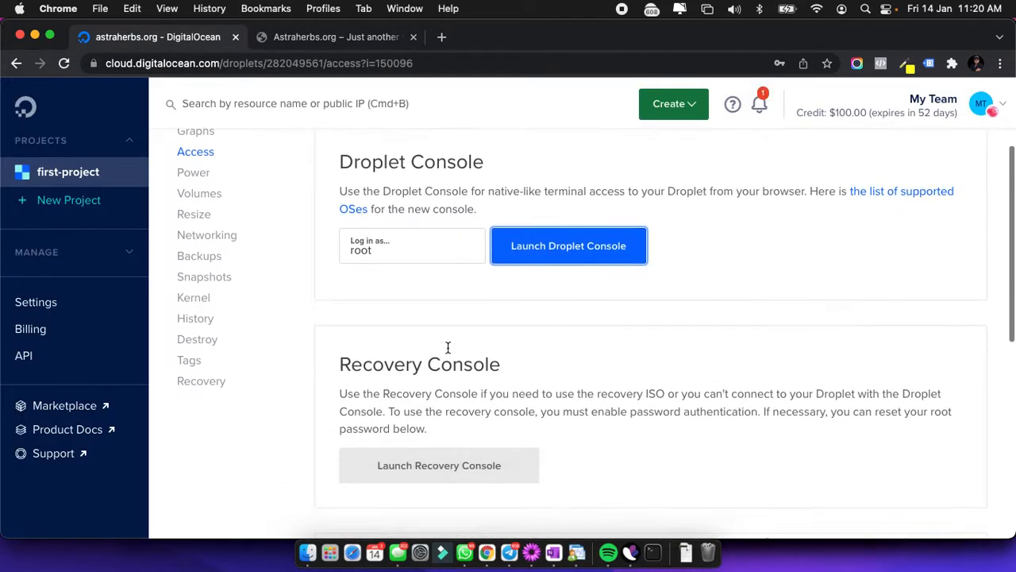
pyautogui.scroll(-2, 448, 353)
pyautogui.scroll(8, 283, 333)
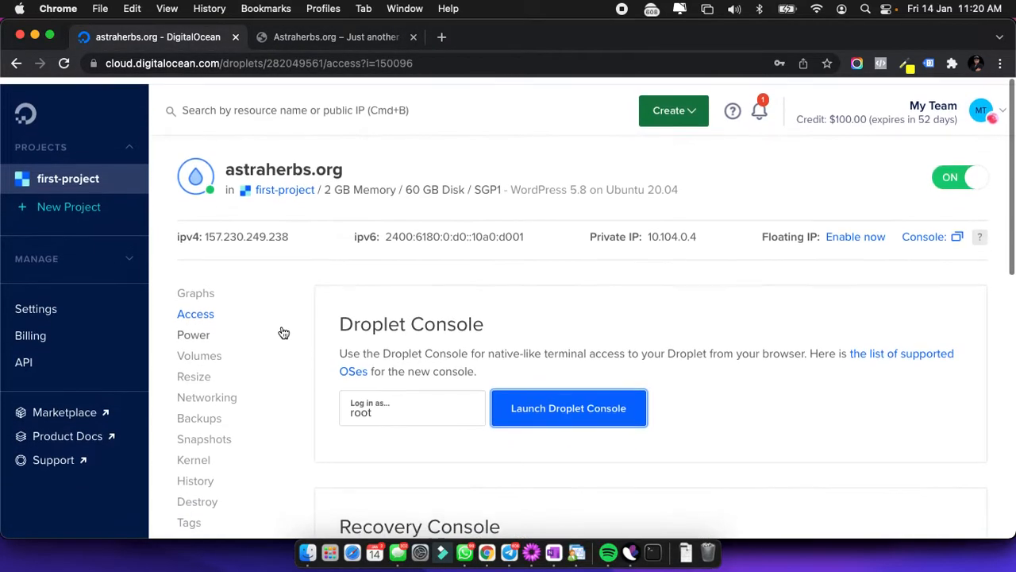
pyautogui.scroll(-1, 200, 329)
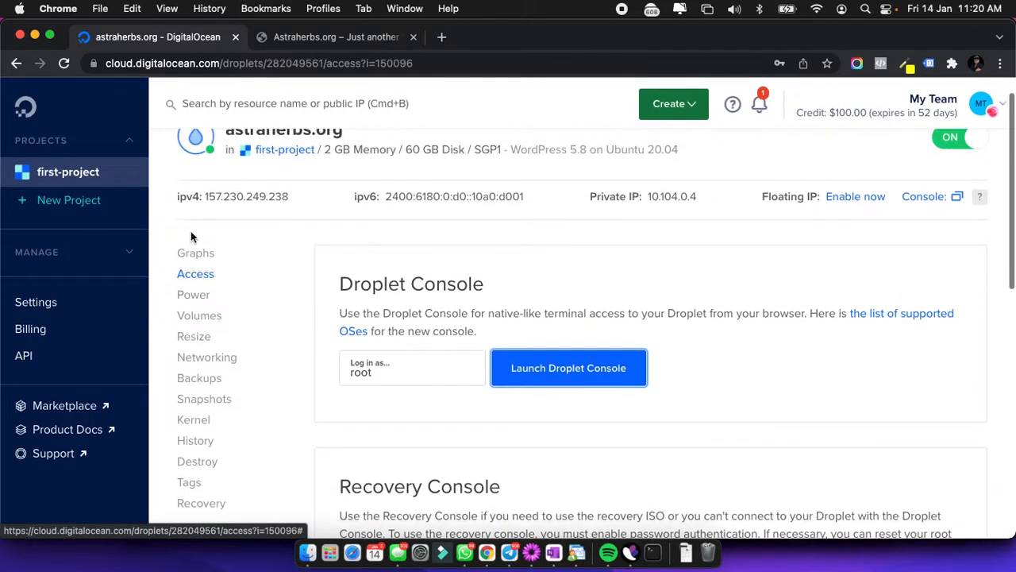
pyautogui.scroll(1, 367, 196)
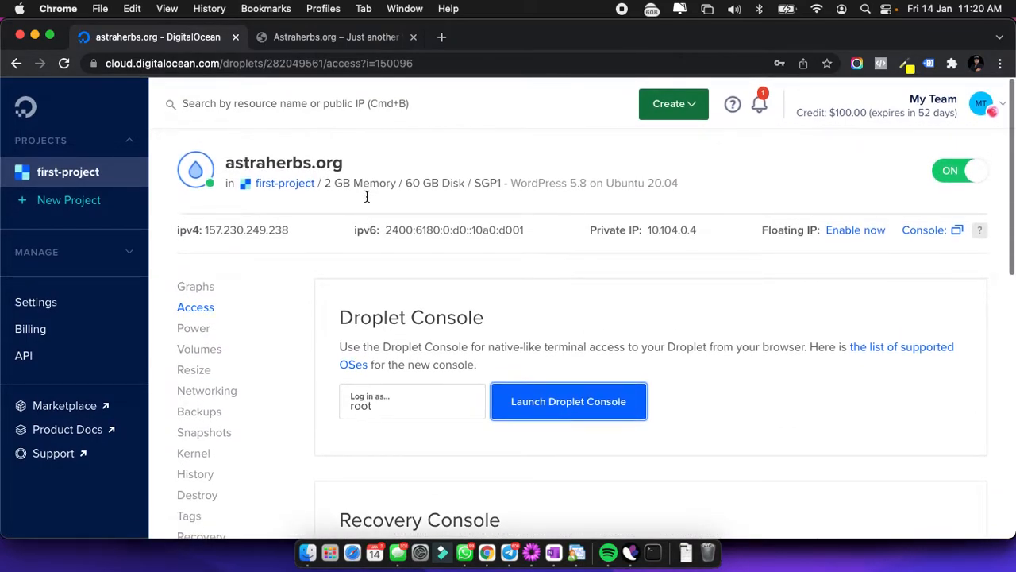
pyautogui.scroll(-1, 367, 196)
pyautogui.scroll(-1, 349, 210)
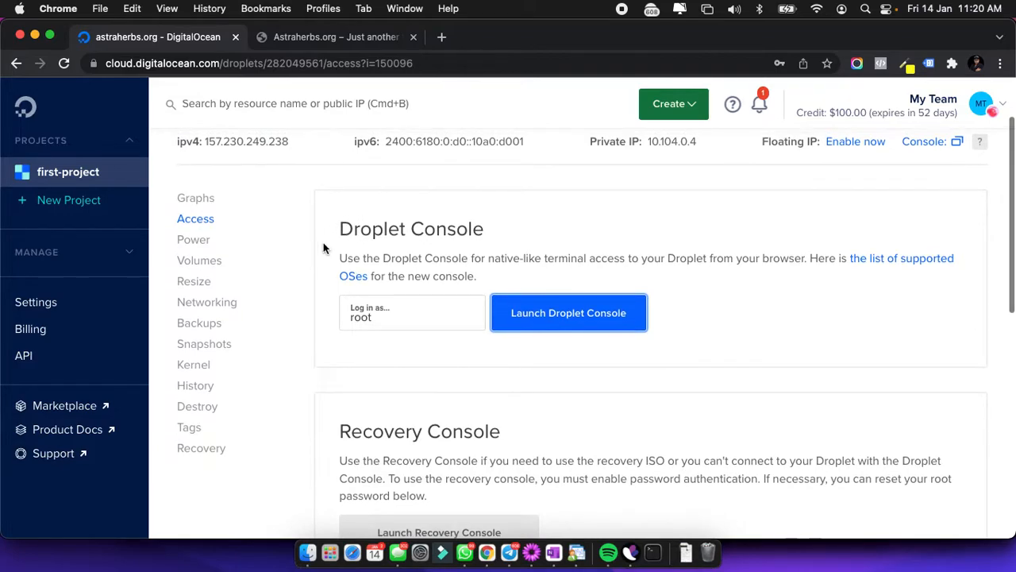
# Open the first-project overview and check the astraherbs.org row's actions menu.
pyautogui.click(45, 171)
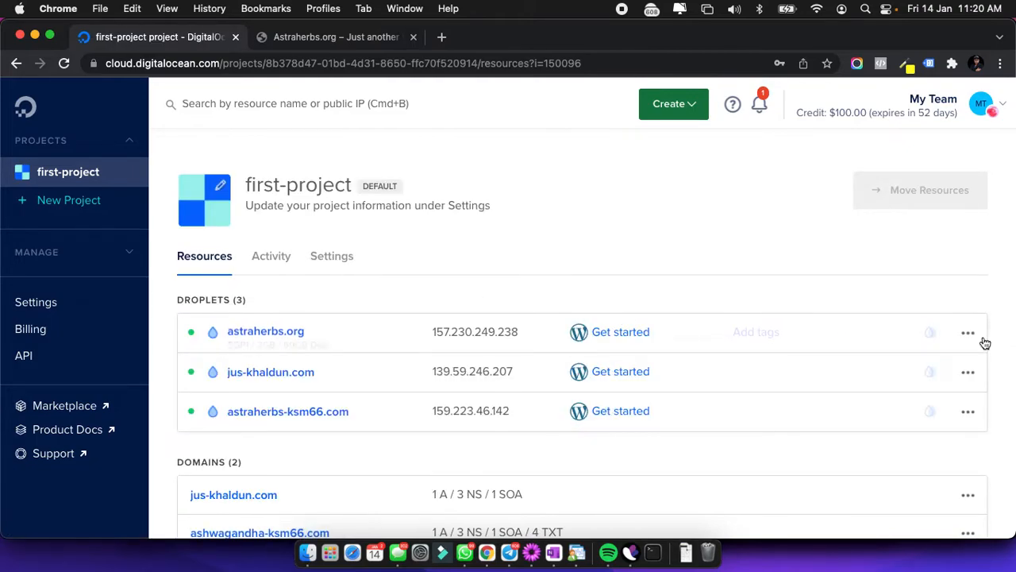
pyautogui.click(970, 333)
pyautogui.scroll(-2, 962, 264)
pyautogui.click(970, 228)
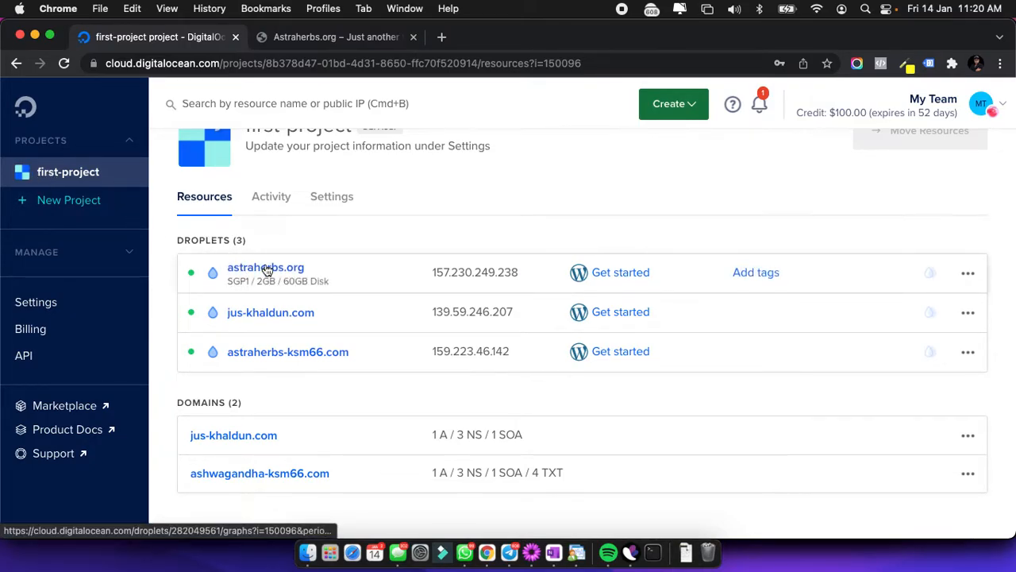
# Add the domain astraherbs.org pointed at the astraherbs.org droplet.
pyautogui.click(970, 275)
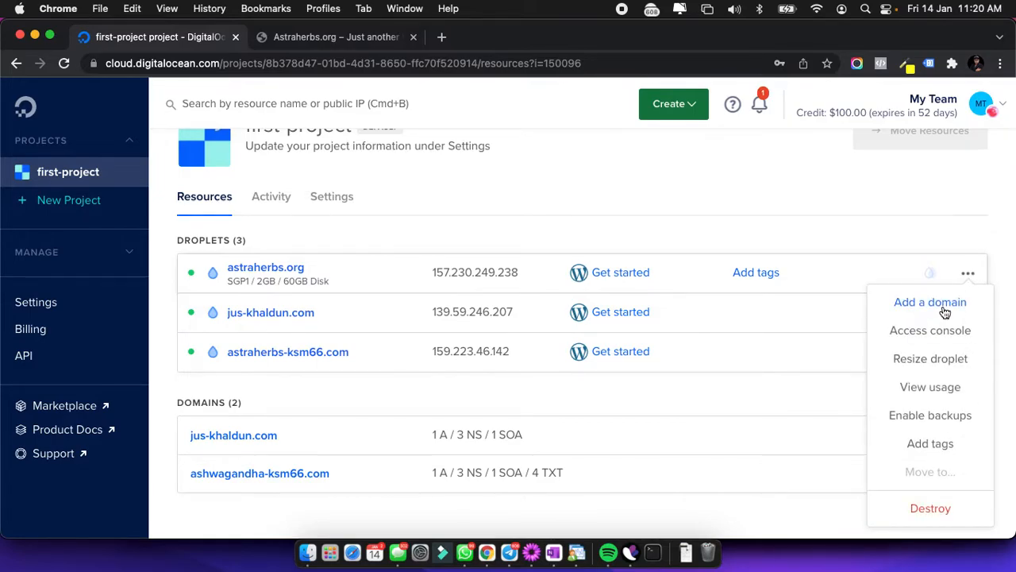
pyautogui.click(944, 309)
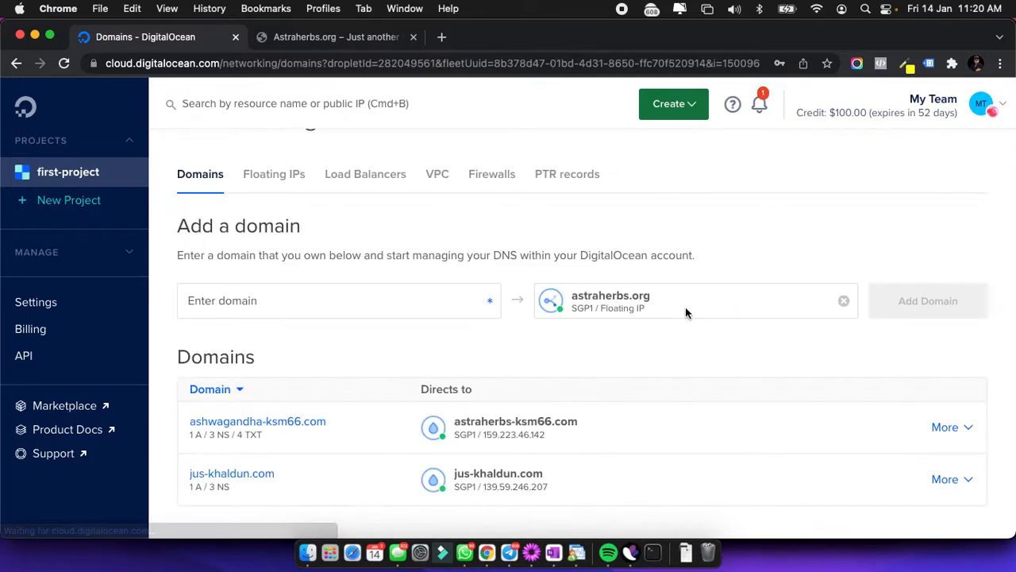
pyautogui.scroll(-1, 602, 370)
pyautogui.click(415, 282)
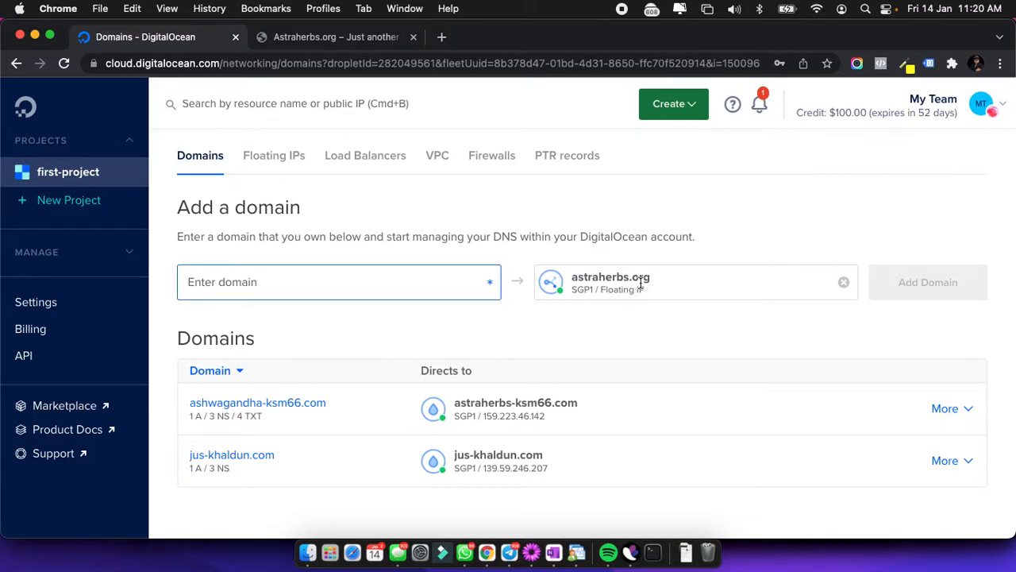
pyautogui.write('as')
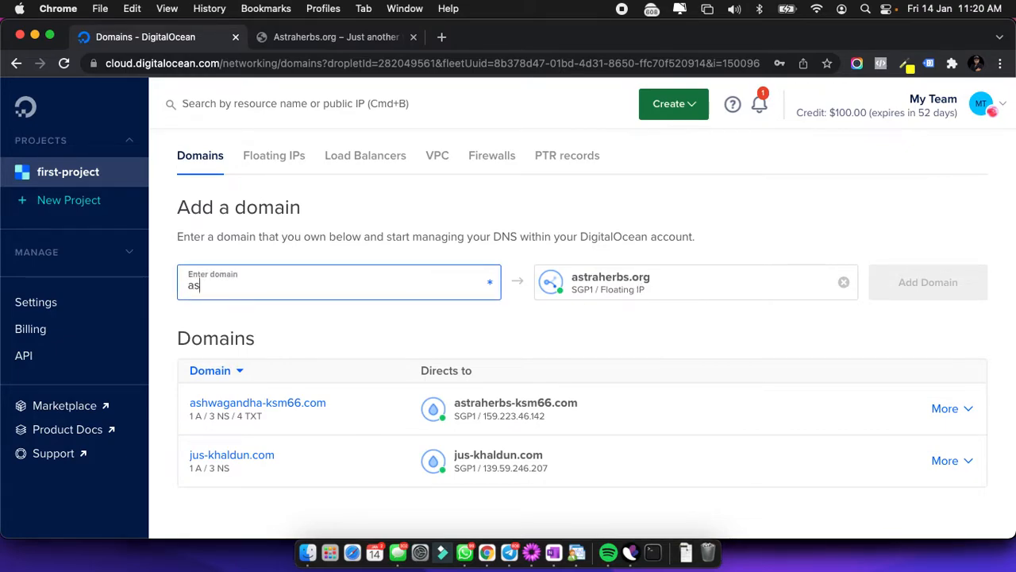
pyautogui.write('traherbs.org')
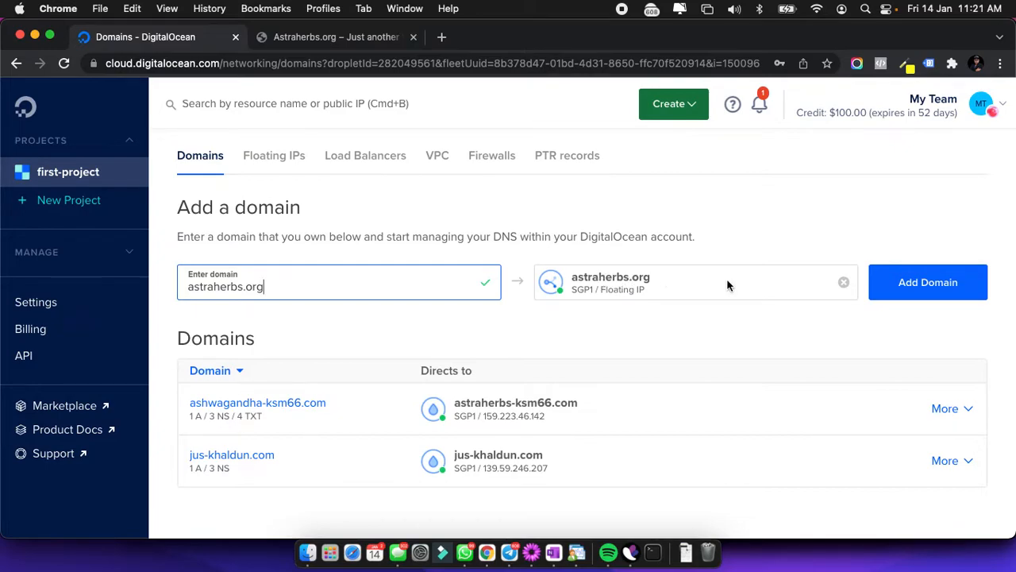
pyautogui.click(915, 284)
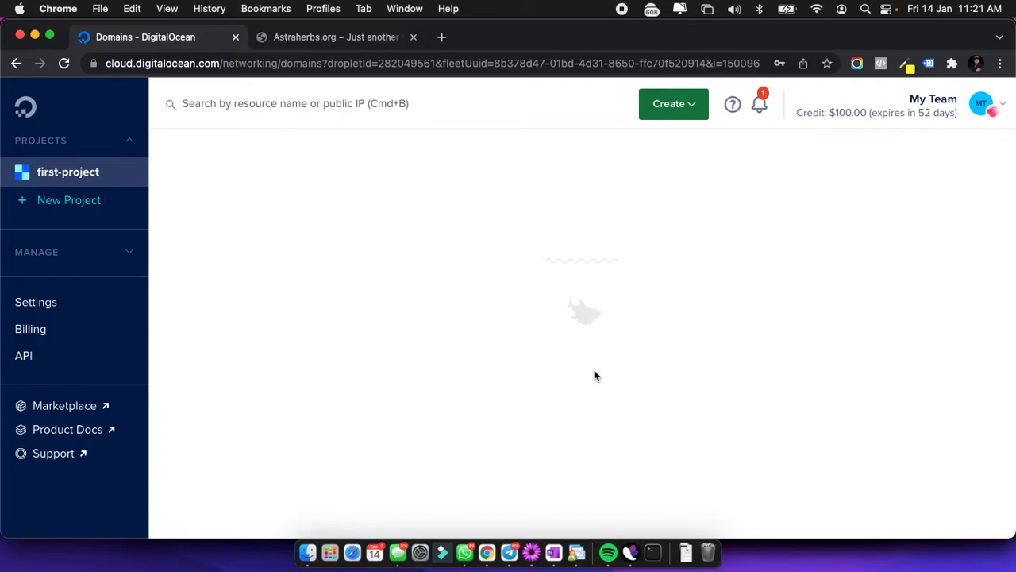
pyautogui.scroll(-5, 594, 375)
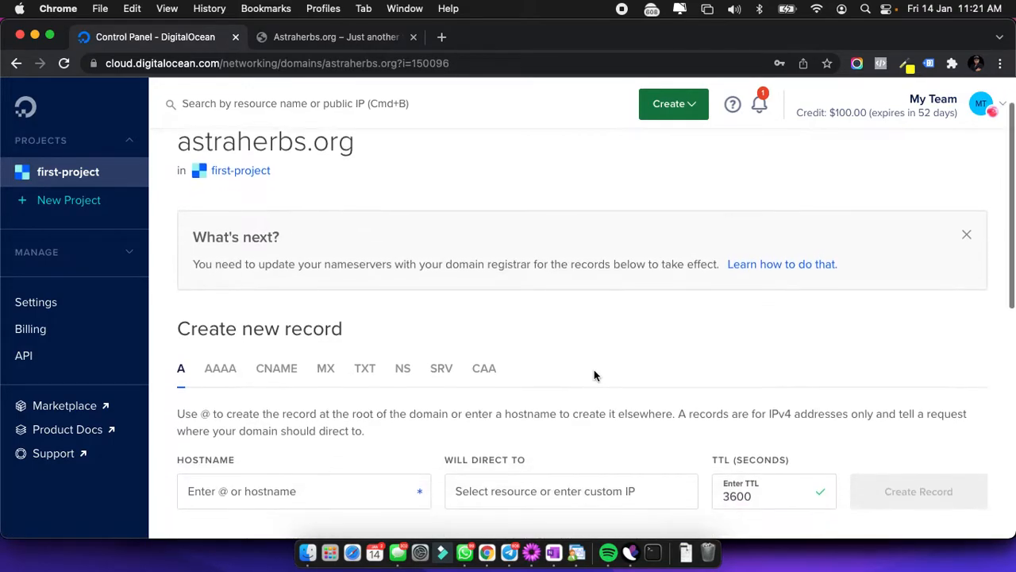
pyautogui.scroll(-2, 593, 373)
pyautogui.scroll(3, 594, 369)
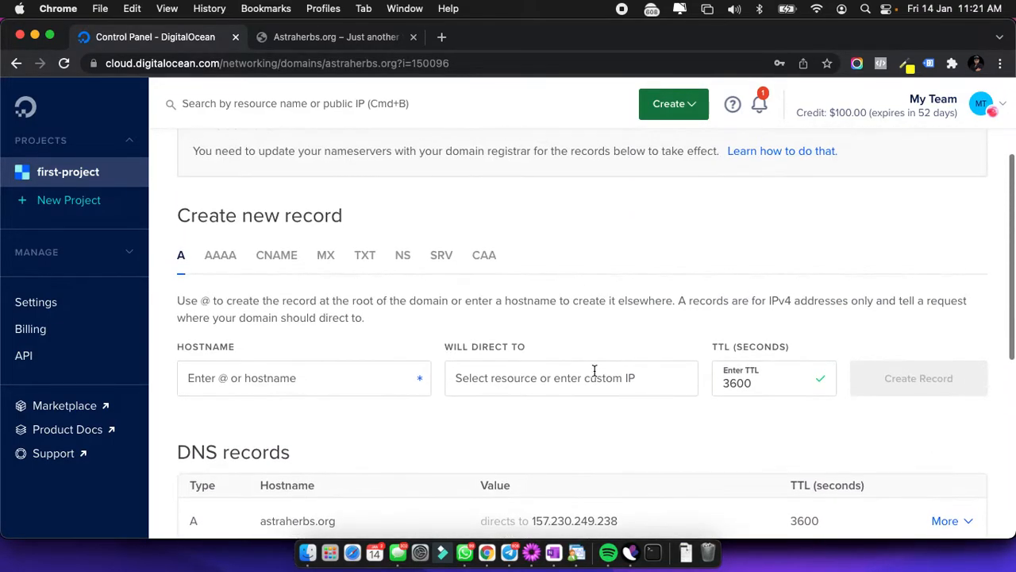
pyautogui.scroll(3, 594, 371)
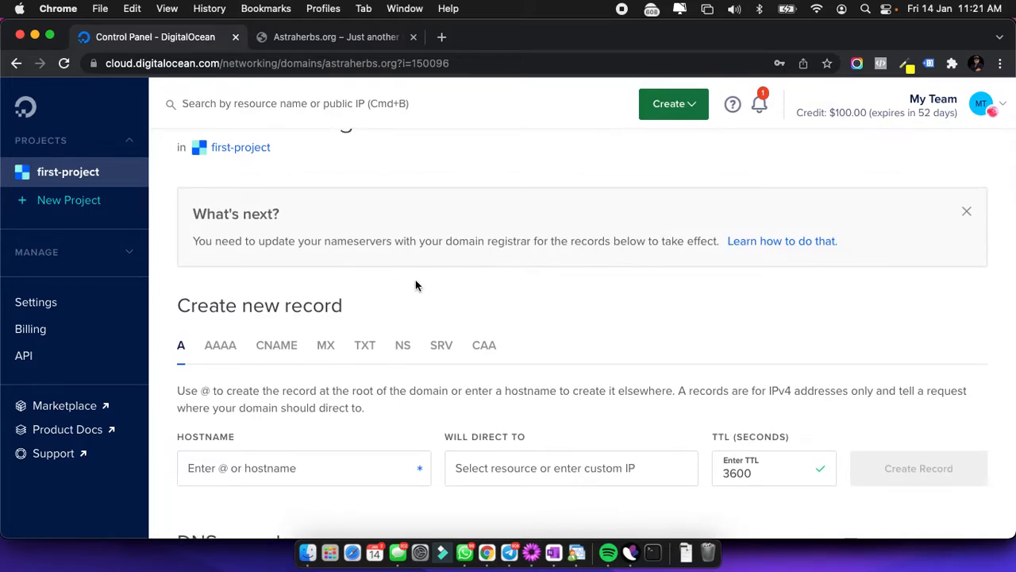
pyautogui.scroll(1, 415, 282)
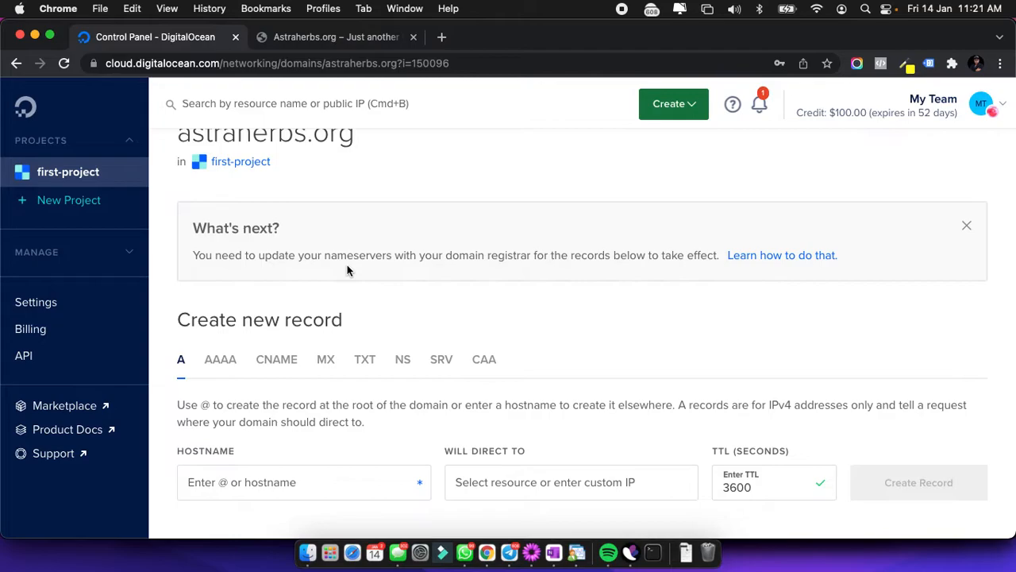
pyautogui.scroll(-5, 628, 370)
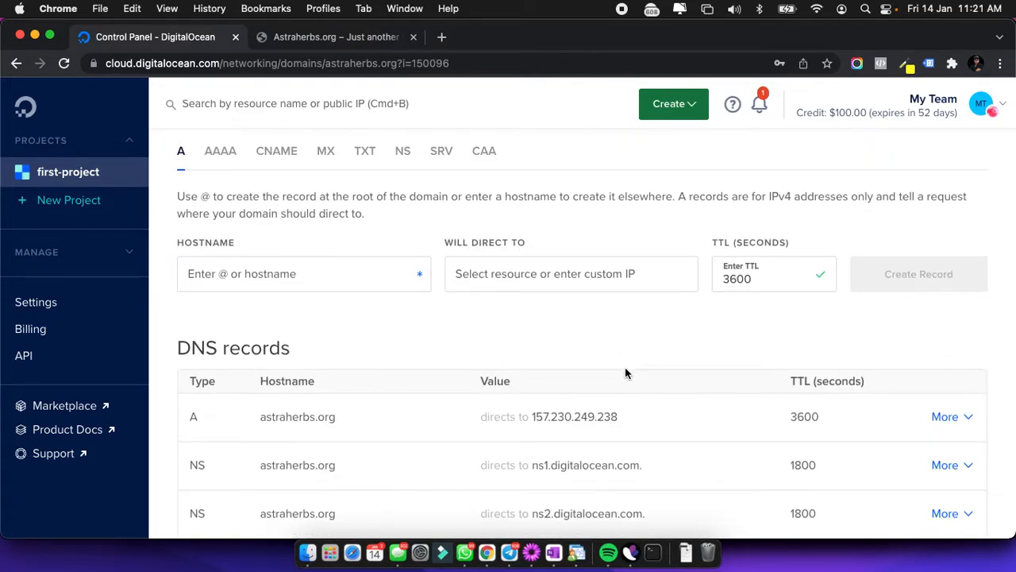
pyautogui.scroll(-1, 624, 372)
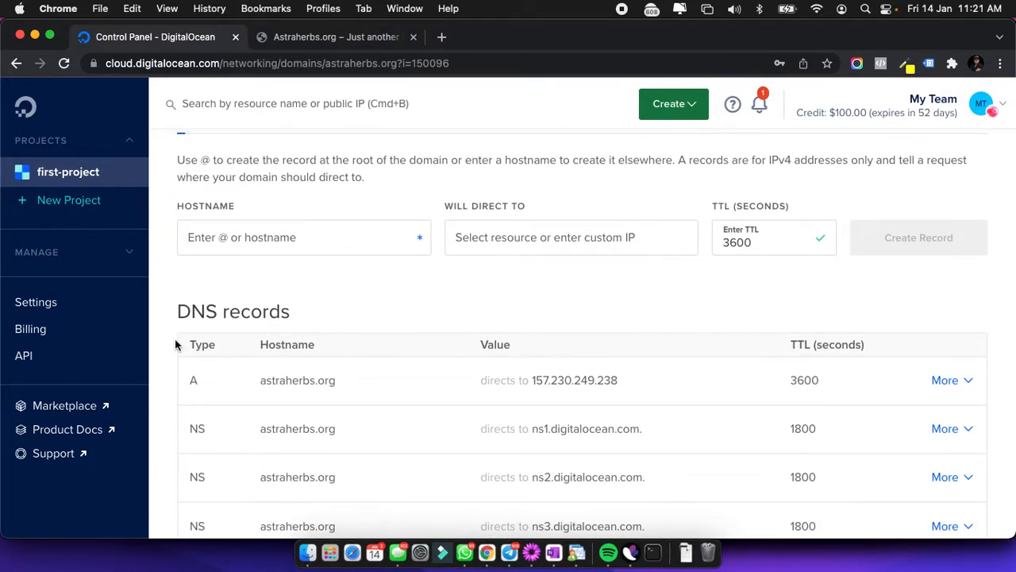
pyautogui.moveTo(585, 385)
pyautogui.scroll(4, 580, 383)
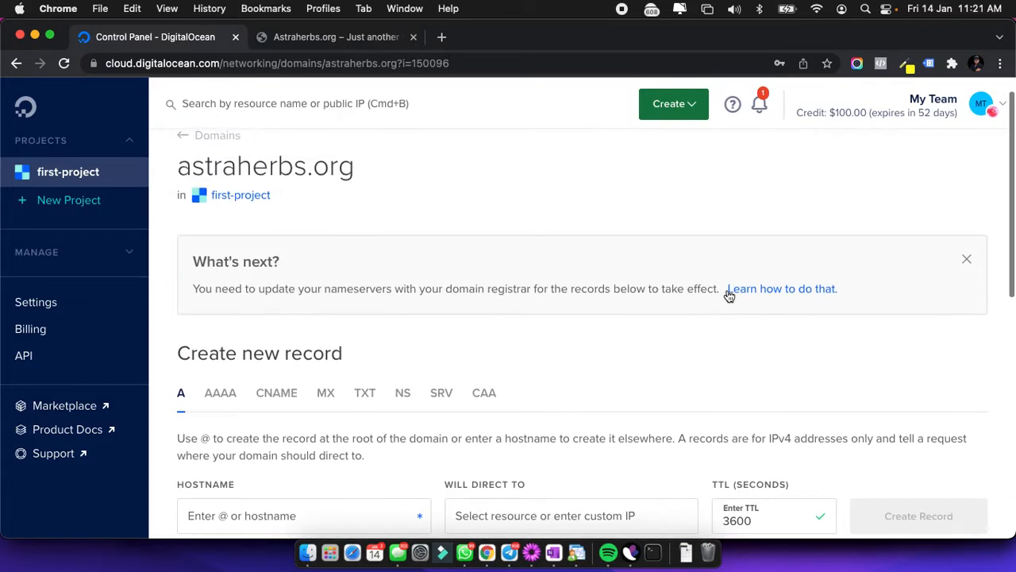
# Open the nameserver tutorial from the domain's What's next? box and read through GoDaddy's Custom ns1–ns3 steps.
pyautogui.click(752, 294)
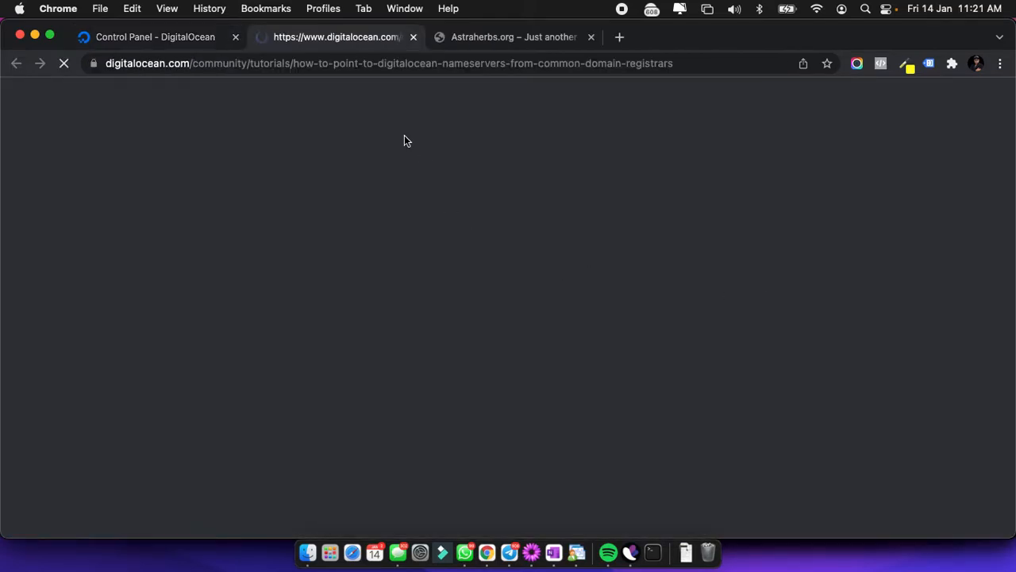
pyautogui.scroll(-2, 356, 312)
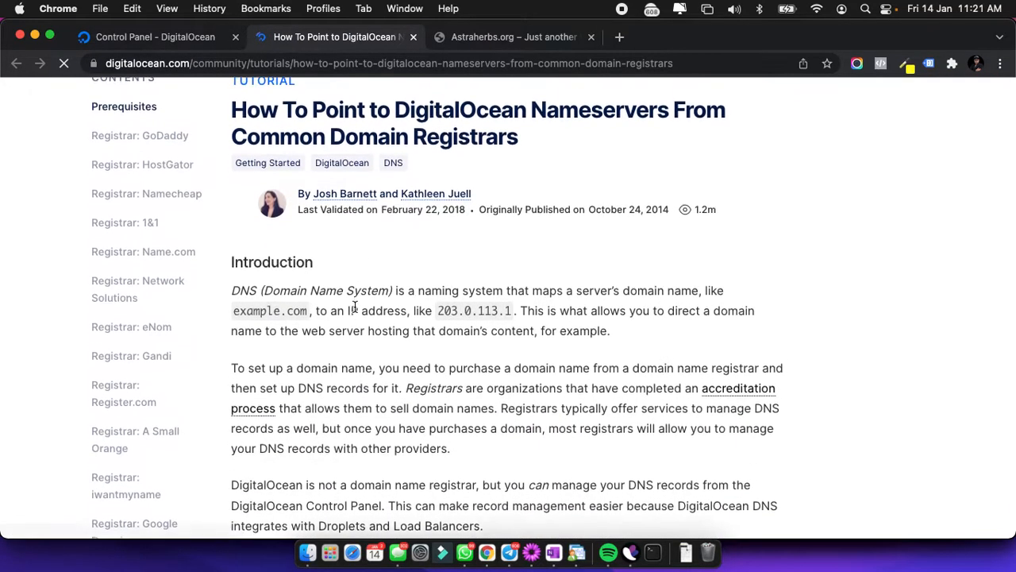
pyautogui.click(169, 38)
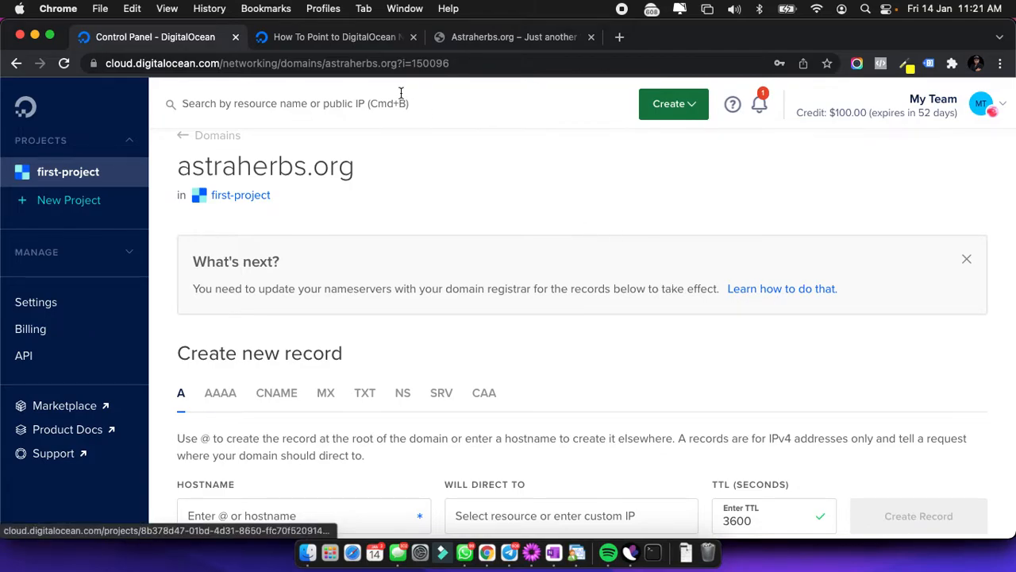
pyautogui.click(339, 41)
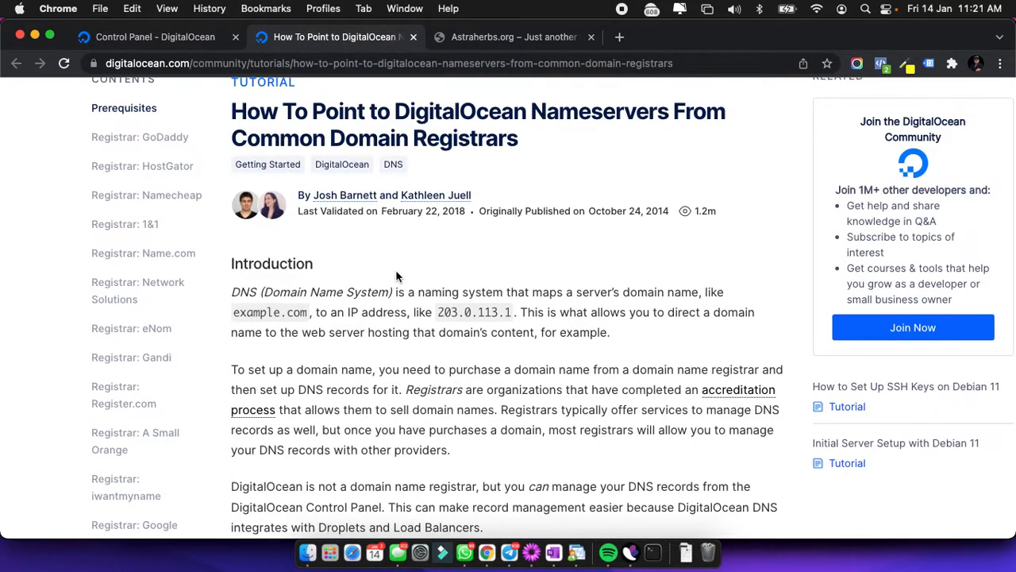
pyautogui.scroll(-10, 397, 276)
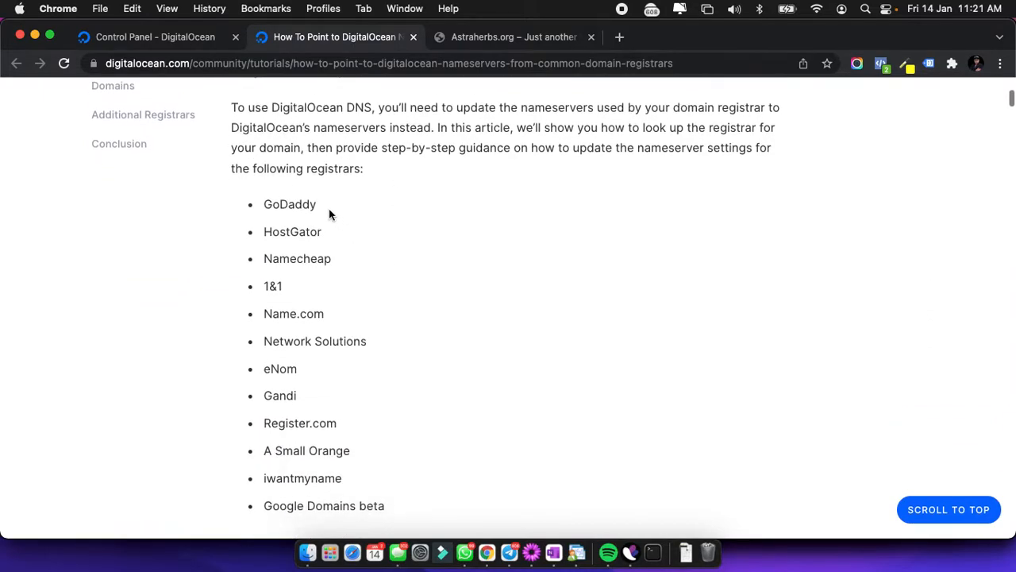
pyautogui.scroll(-20, 314, 199)
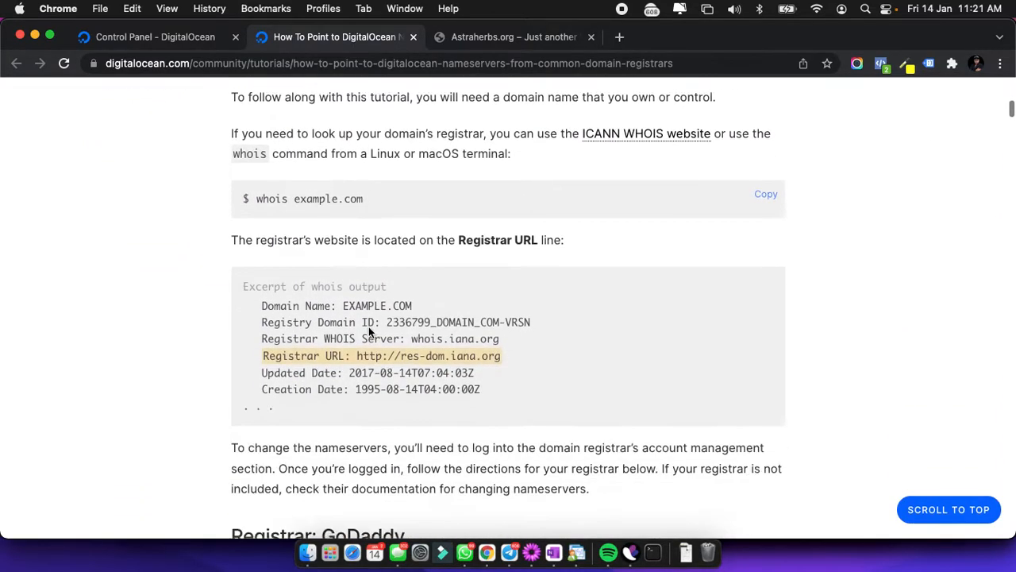
pyautogui.scroll(-4, 368, 327)
pyautogui.scroll(1, 361, 318)
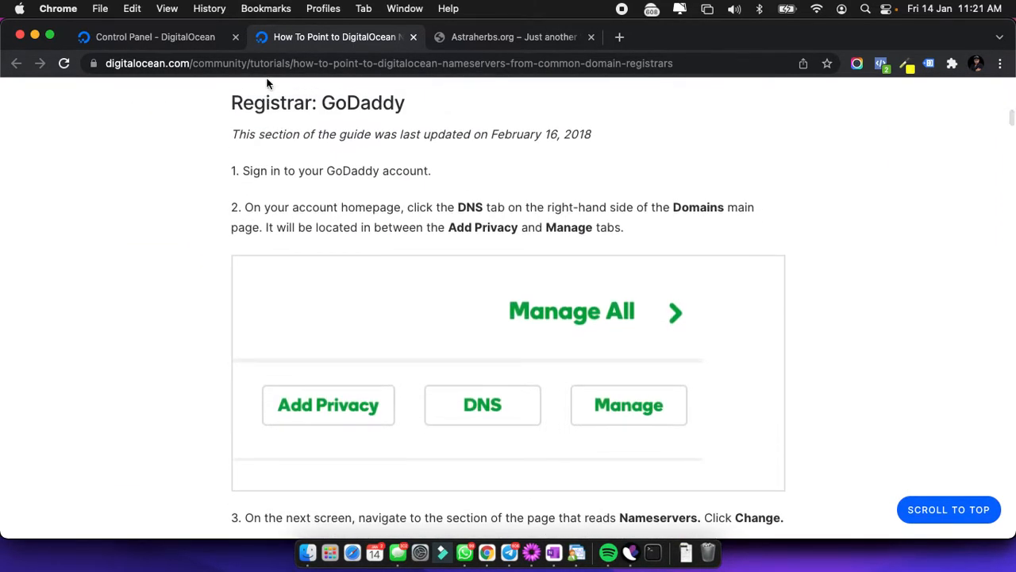
pyautogui.scroll(-5, 413, 347)
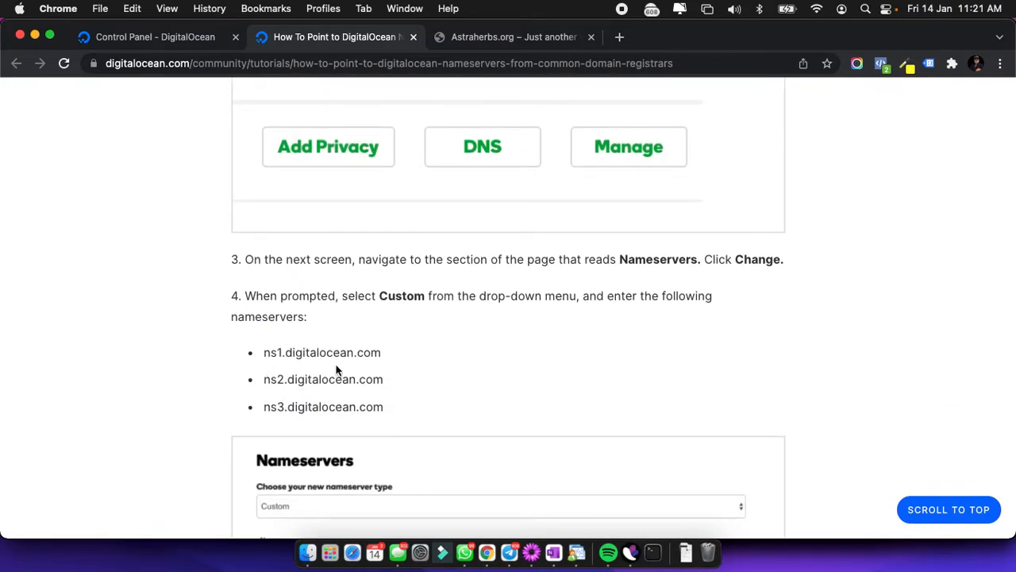
pyautogui.scroll(-5, 363, 410)
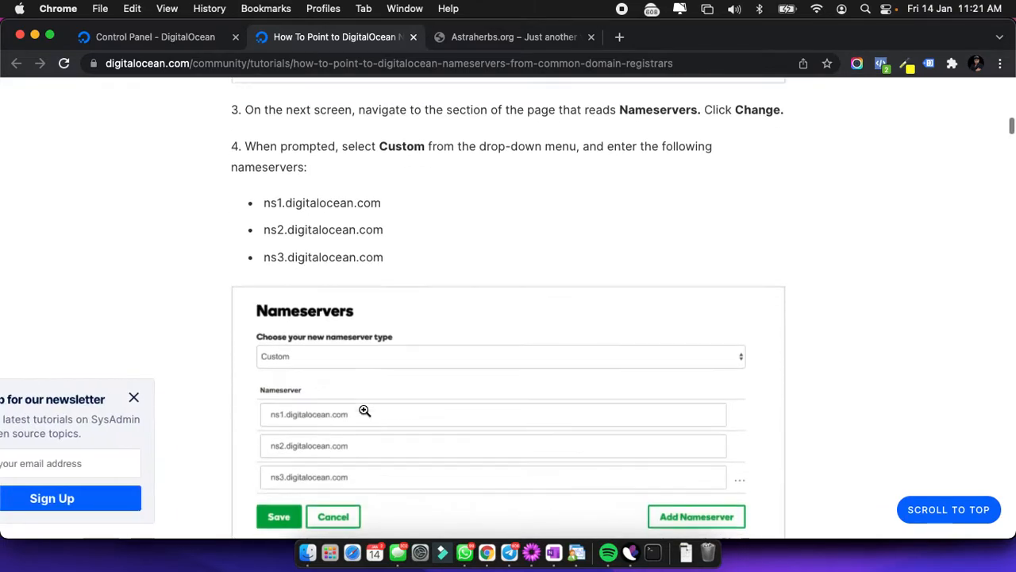
pyautogui.scroll(-3, 364, 411)
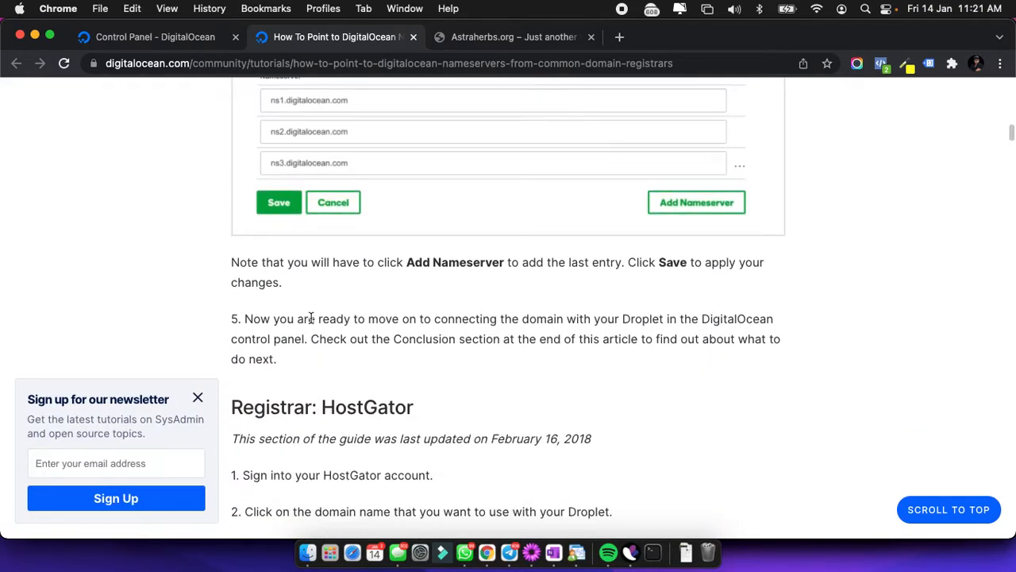
# Go from the astraherbs.org domain page back to the Domains list, then bring up the live site at 157.230.249.238.
pyautogui.click(155, 36)
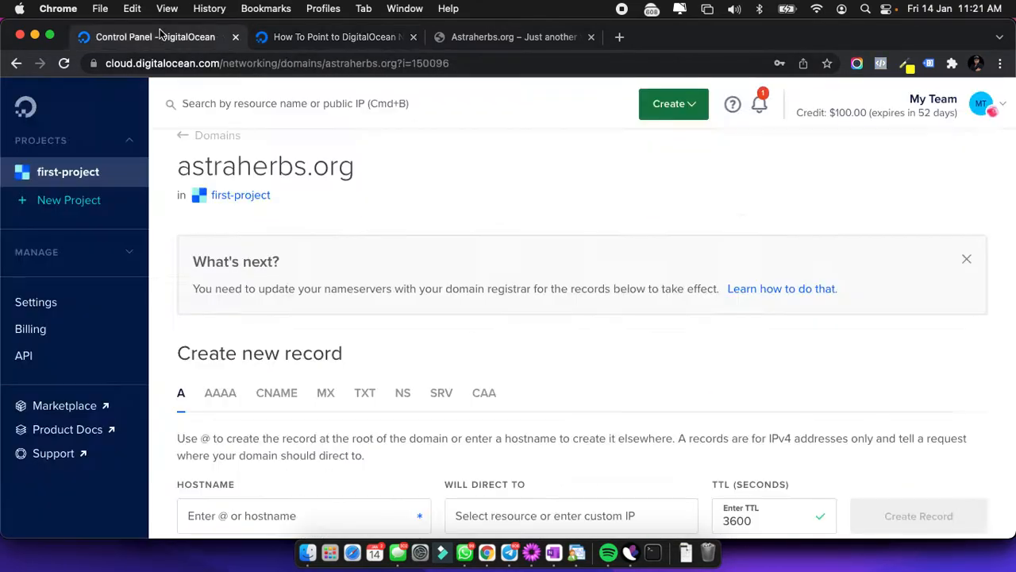
pyautogui.scroll(-5, 557, 401)
pyautogui.scroll(6, 558, 401)
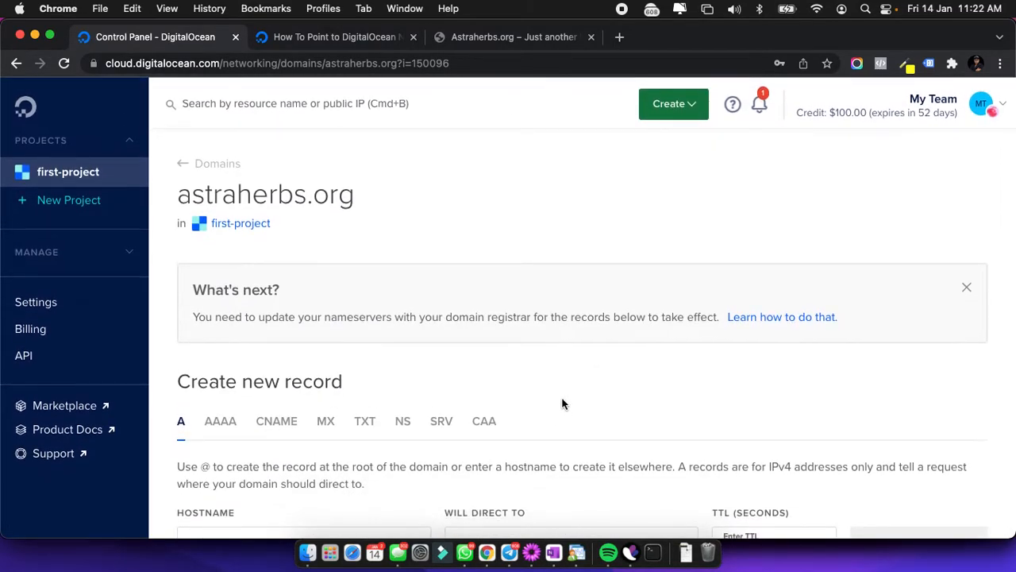
pyautogui.click(185, 165)
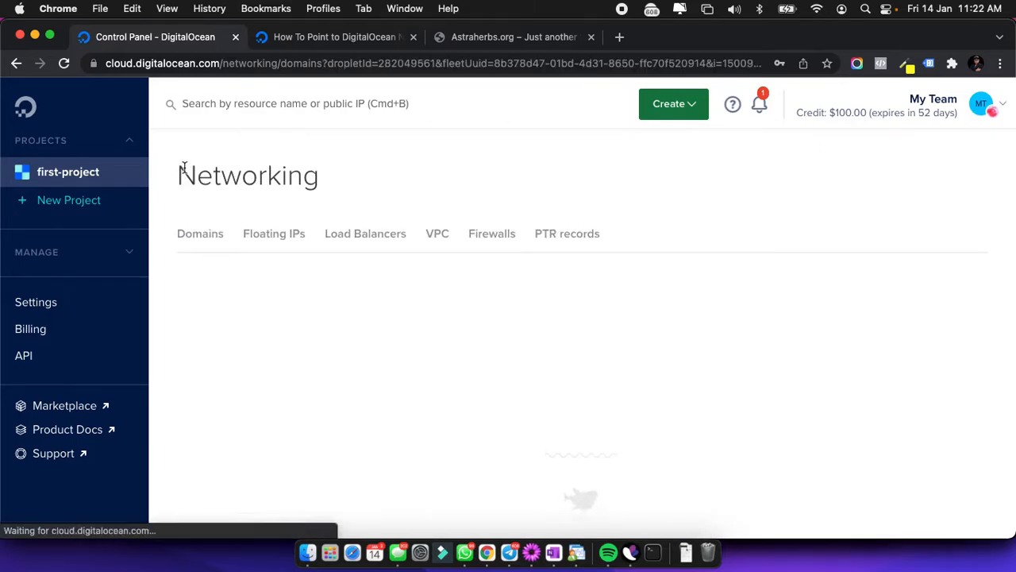
pyautogui.click(471, 40)
pyautogui.click(262, 65)
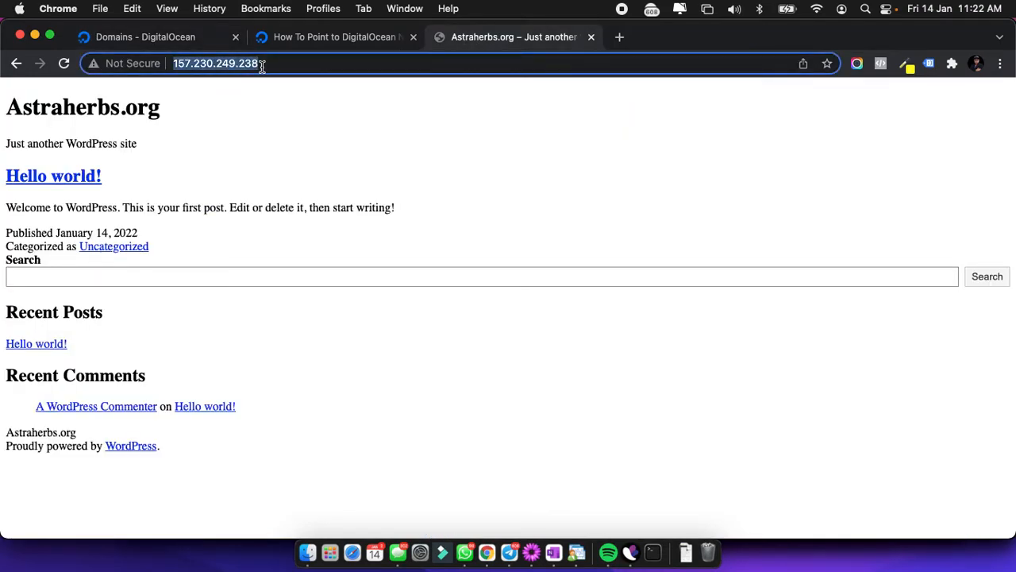